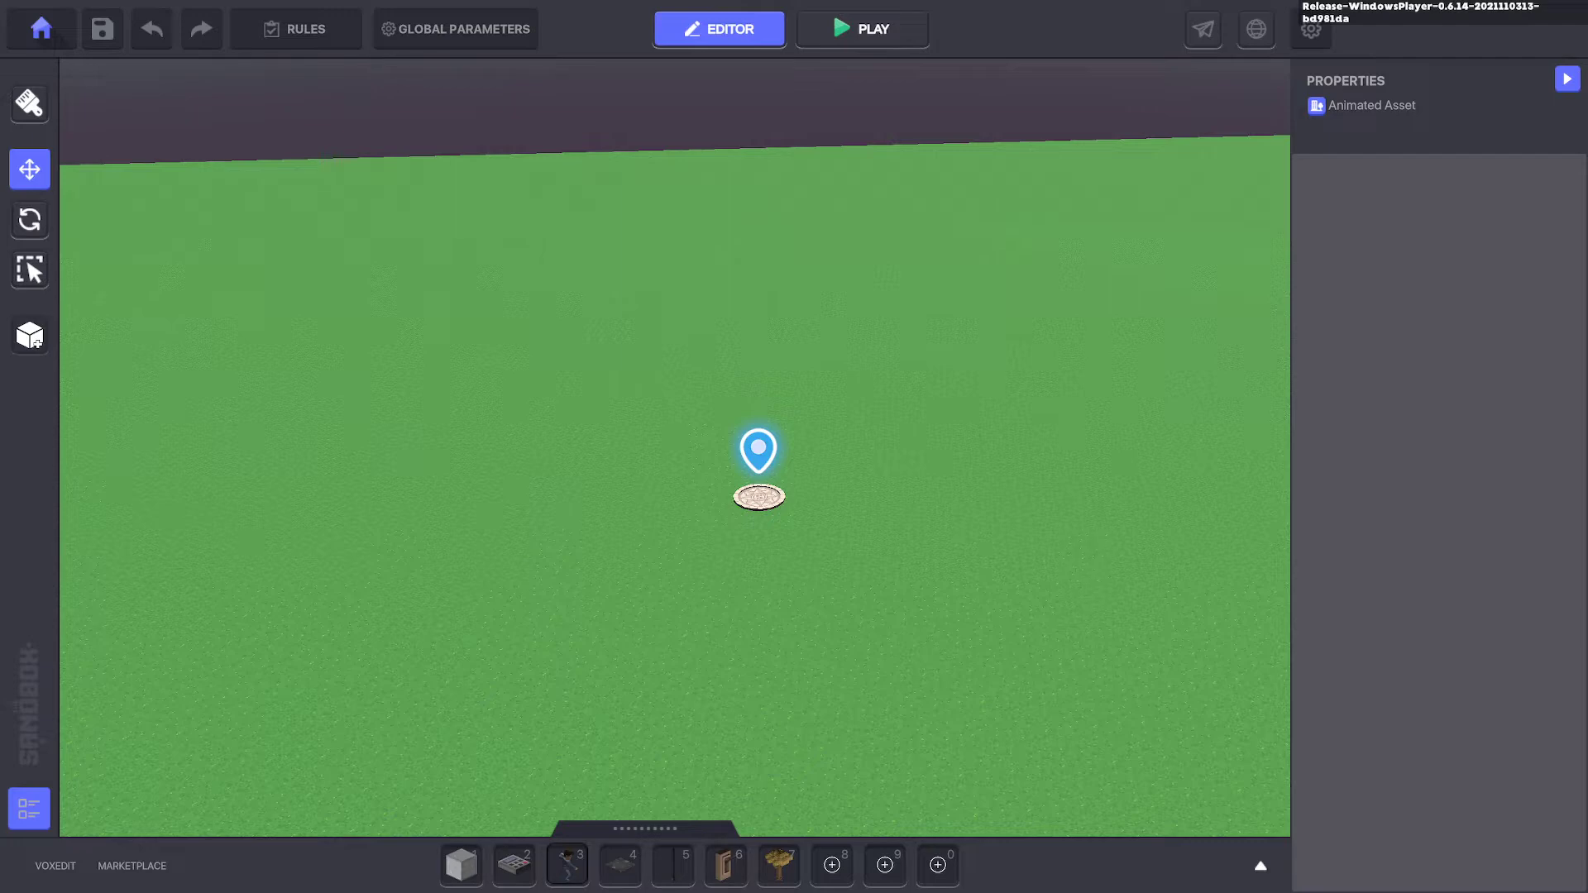
Step: Place a Dungeon platform from hotbar slot 4 on the grass beside the spawn pad
left_click(621, 864)
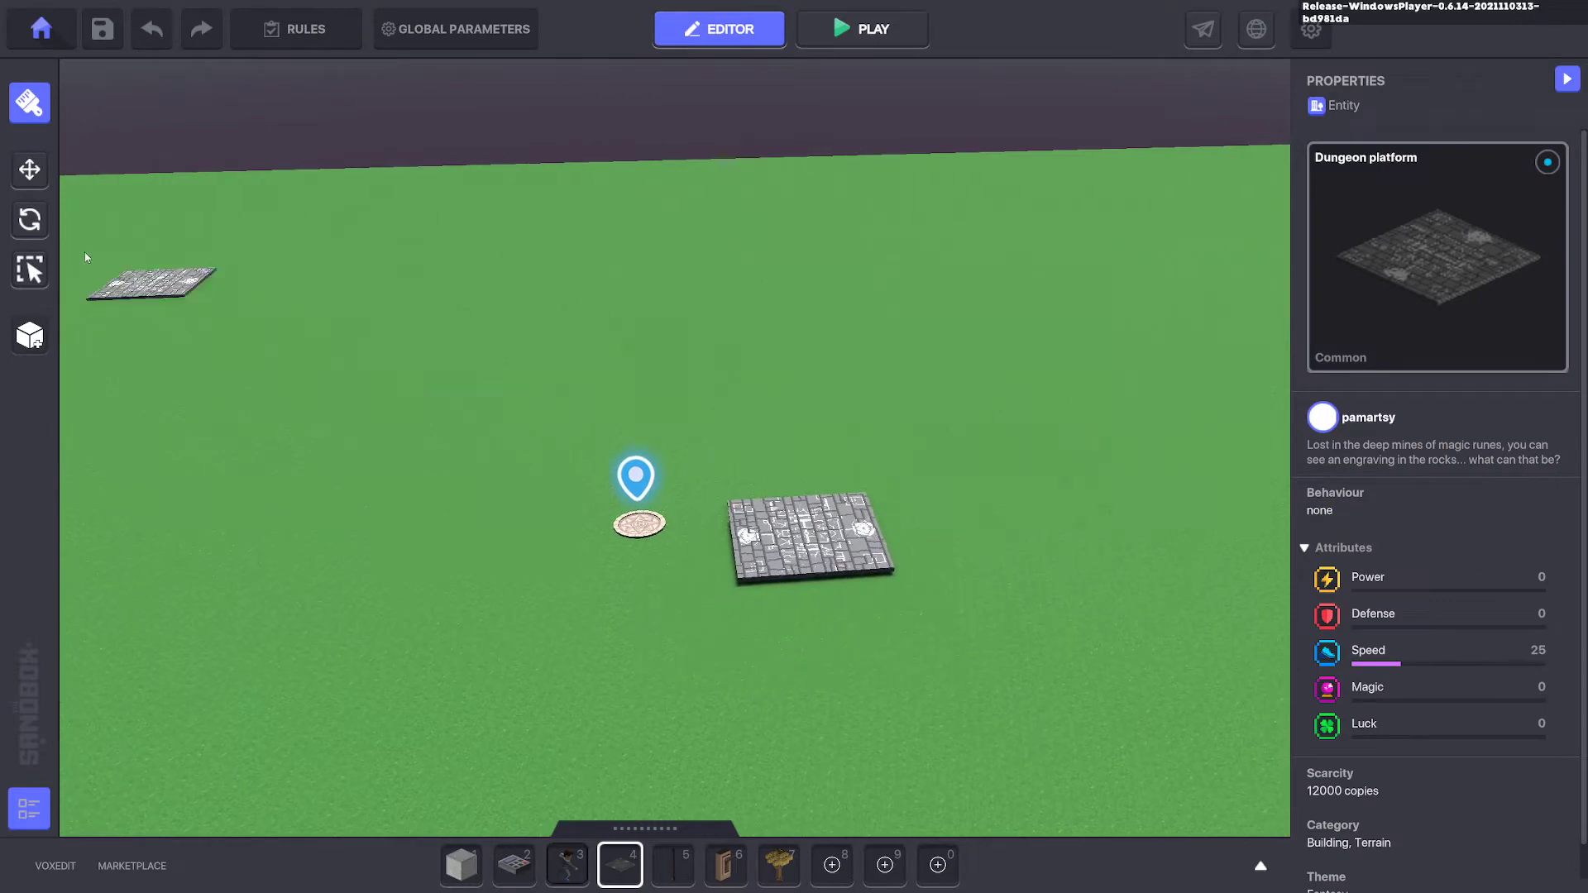
left_click(30, 169)
left_click(875, 528)
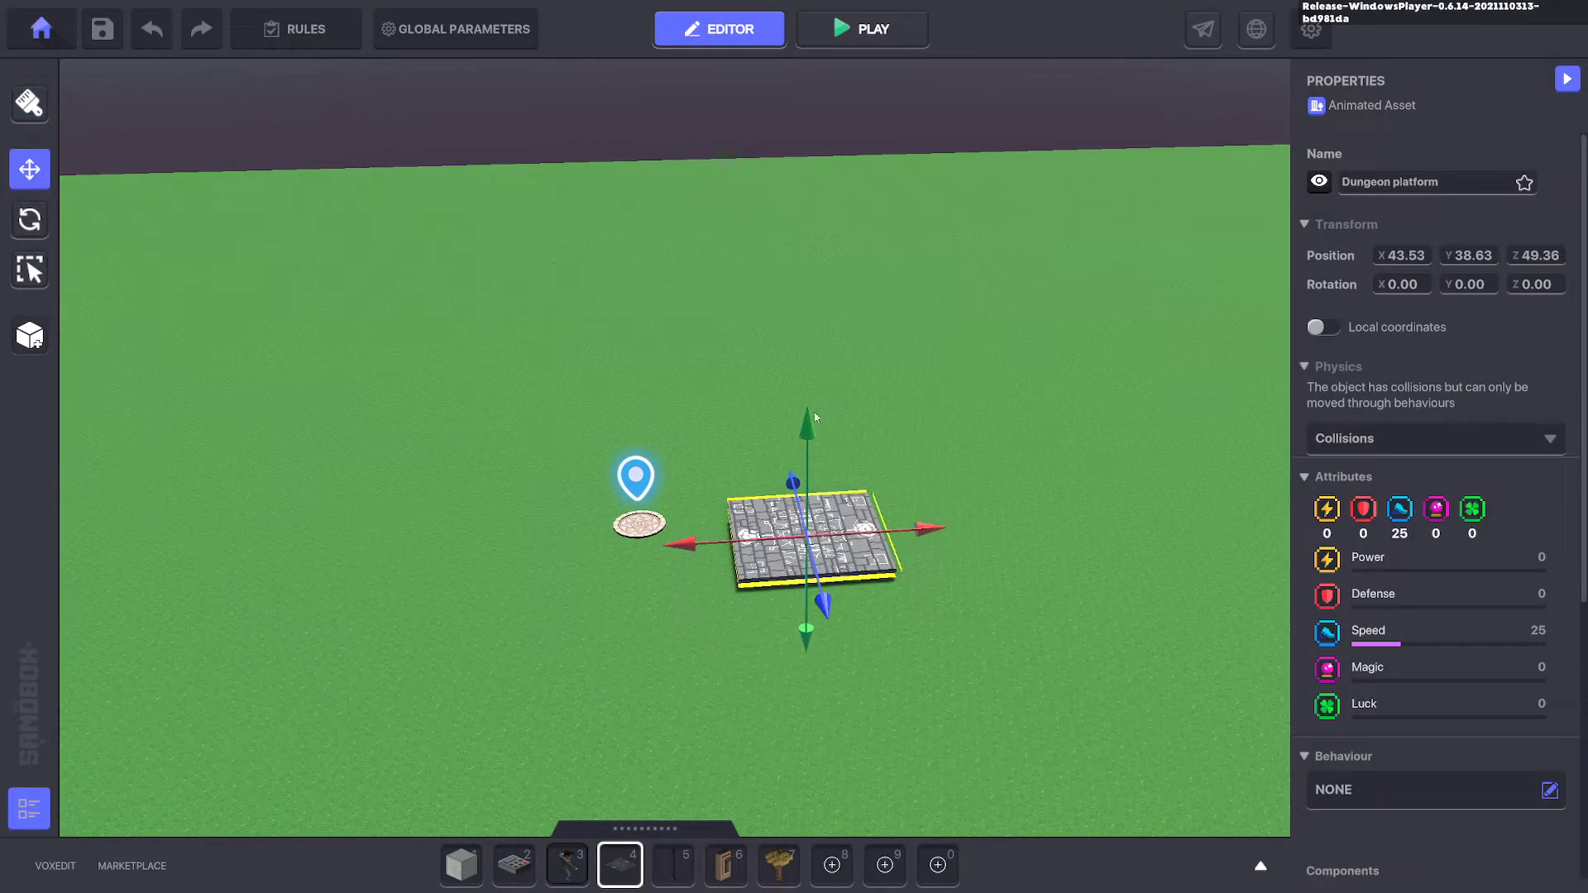
Step: Nudge the platform and give it Basic Platform: Move Offset X 20, speed 5, wait 0
left_click_drag(816, 417, 814, 433)
left_click(1399, 806)
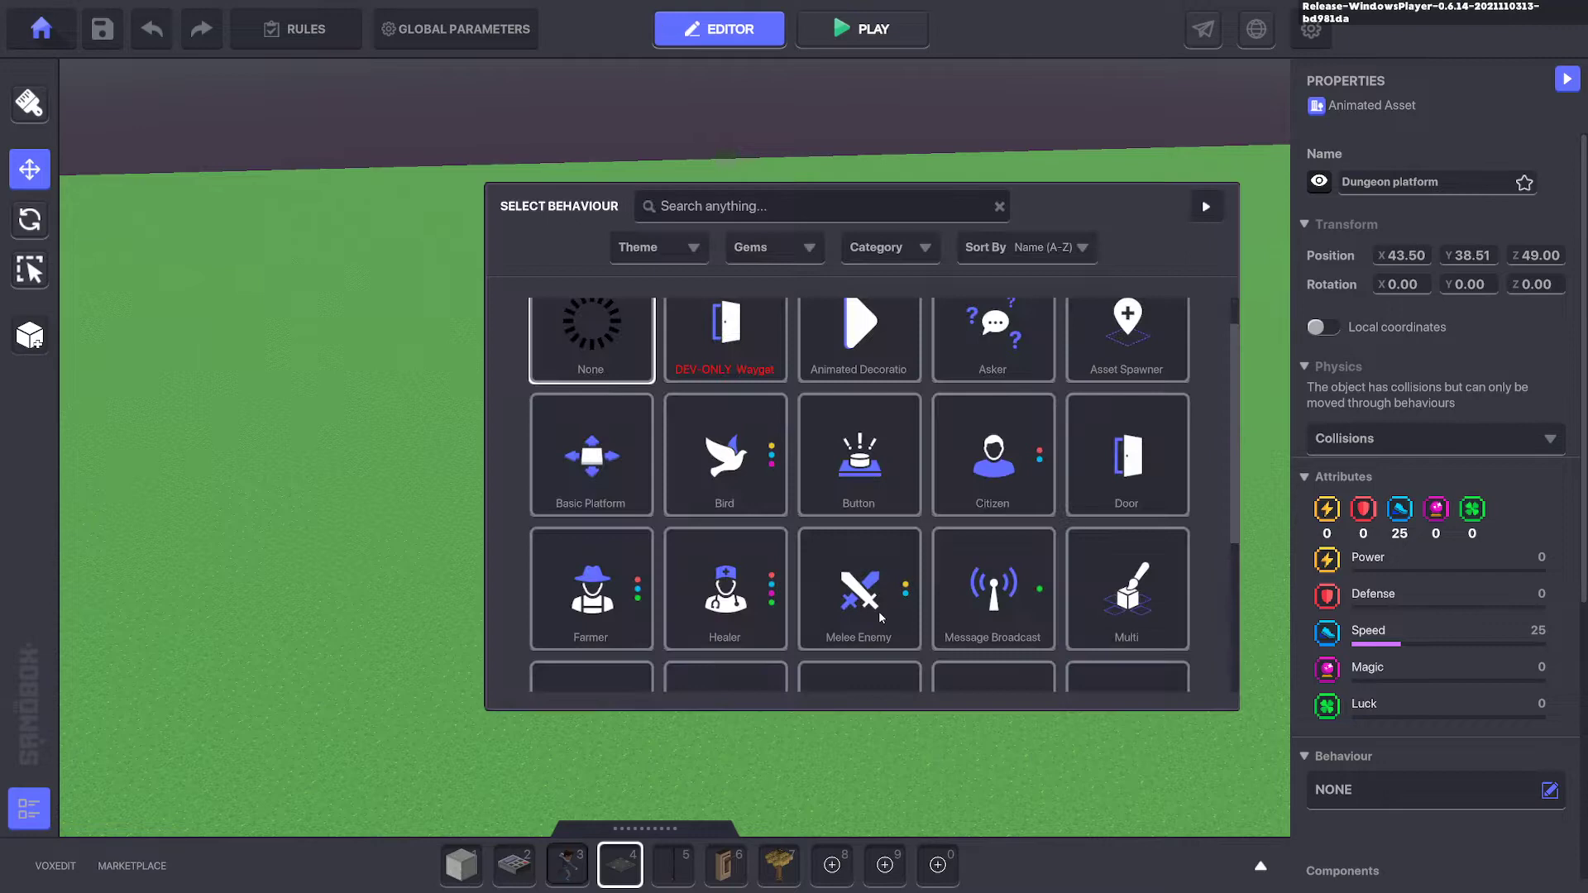
left_click(588, 457)
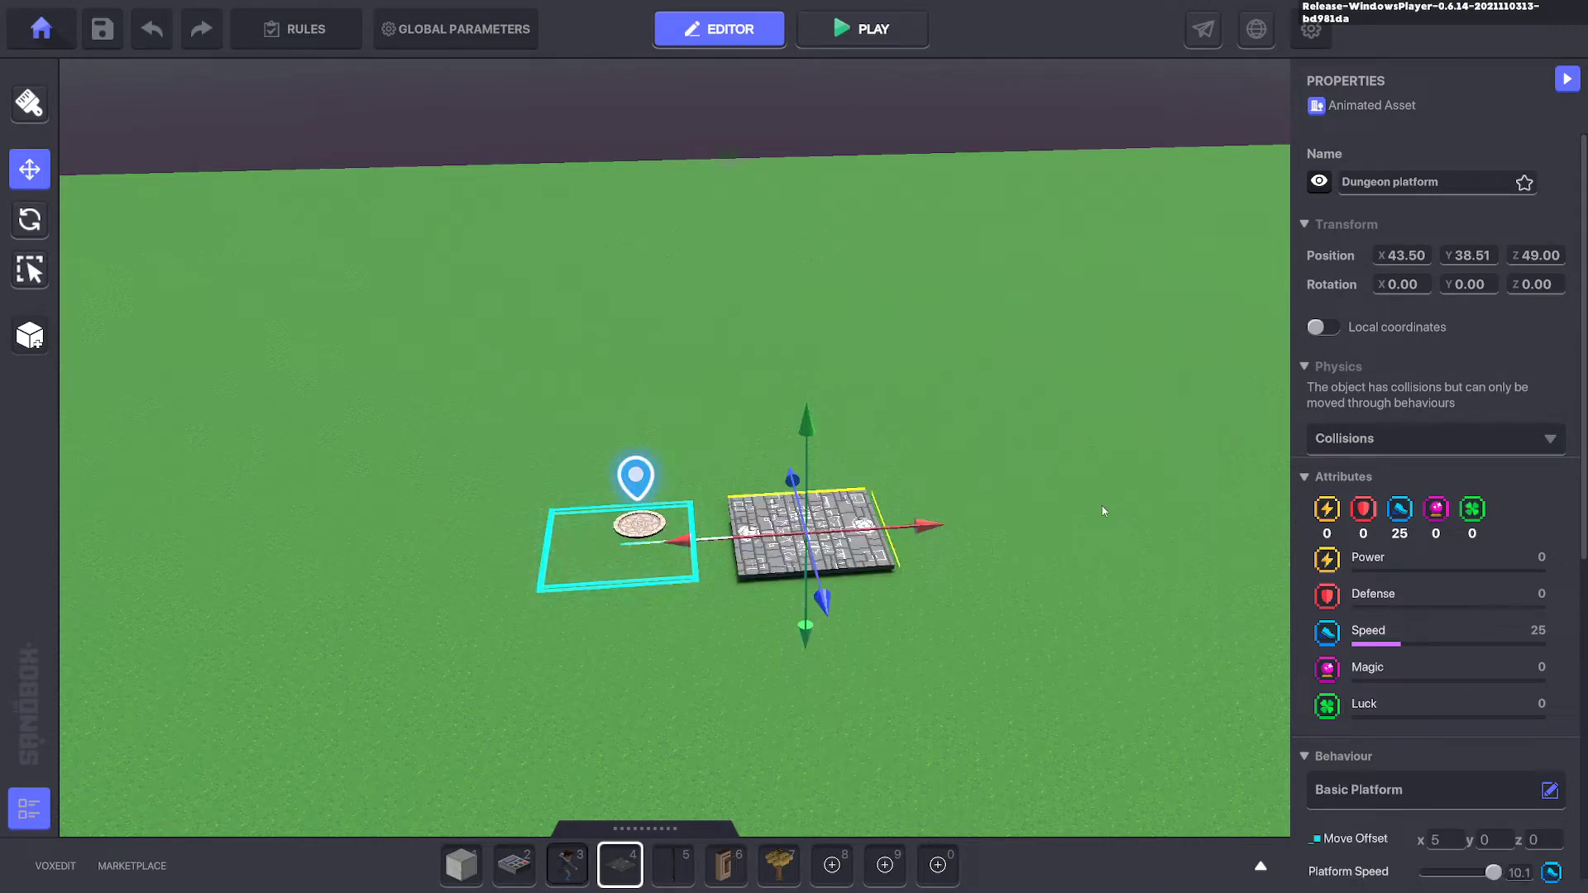
left_click_drag(819, 602, 774, 455)
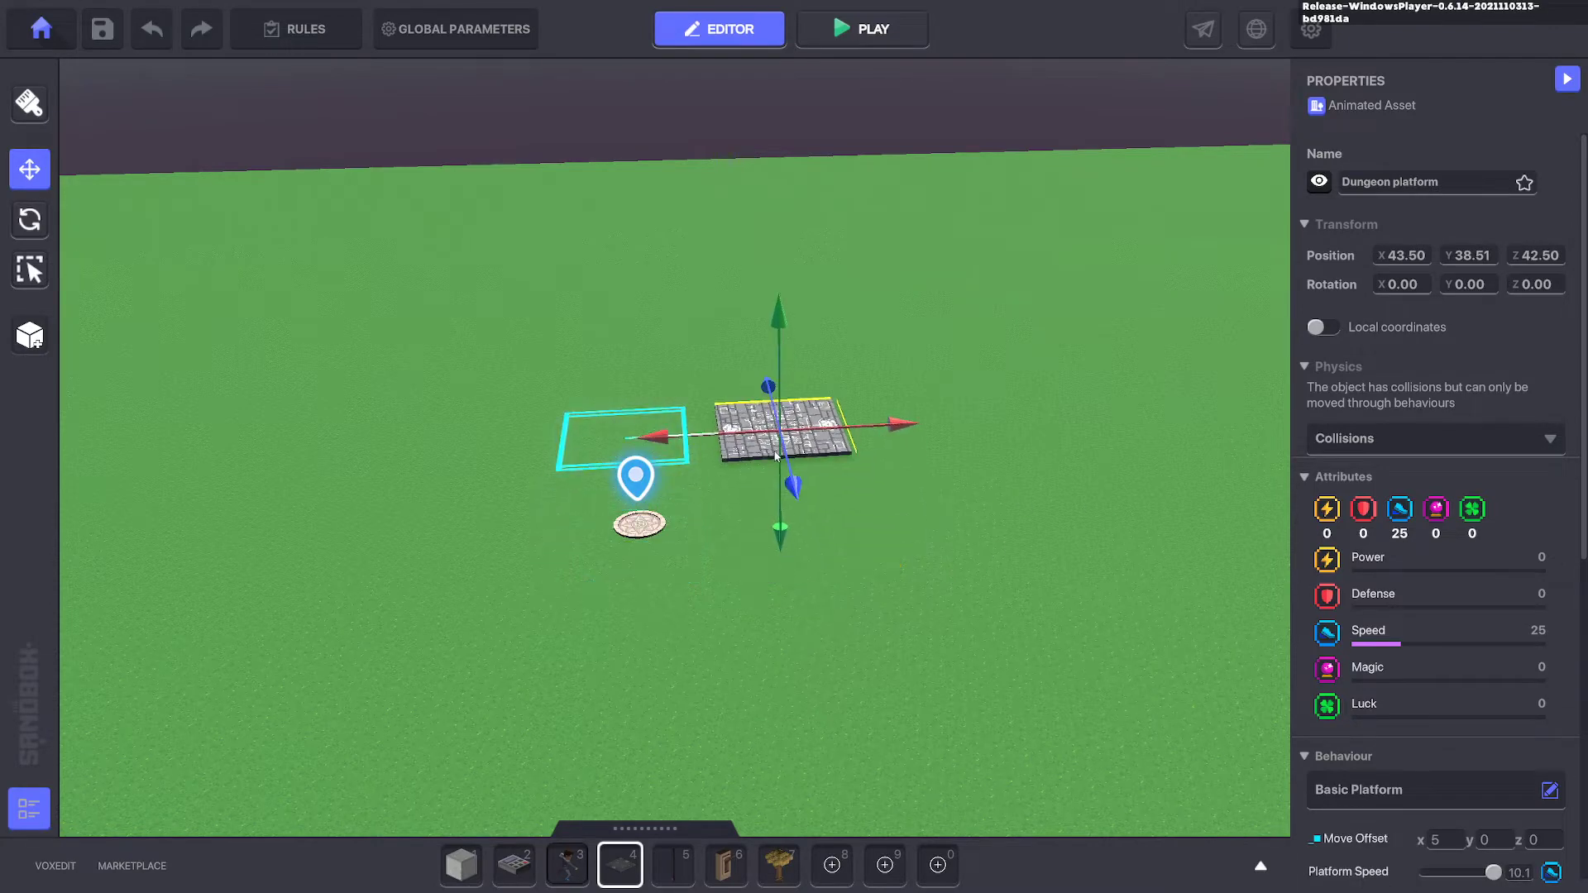
left_click(1453, 841)
type("-3")
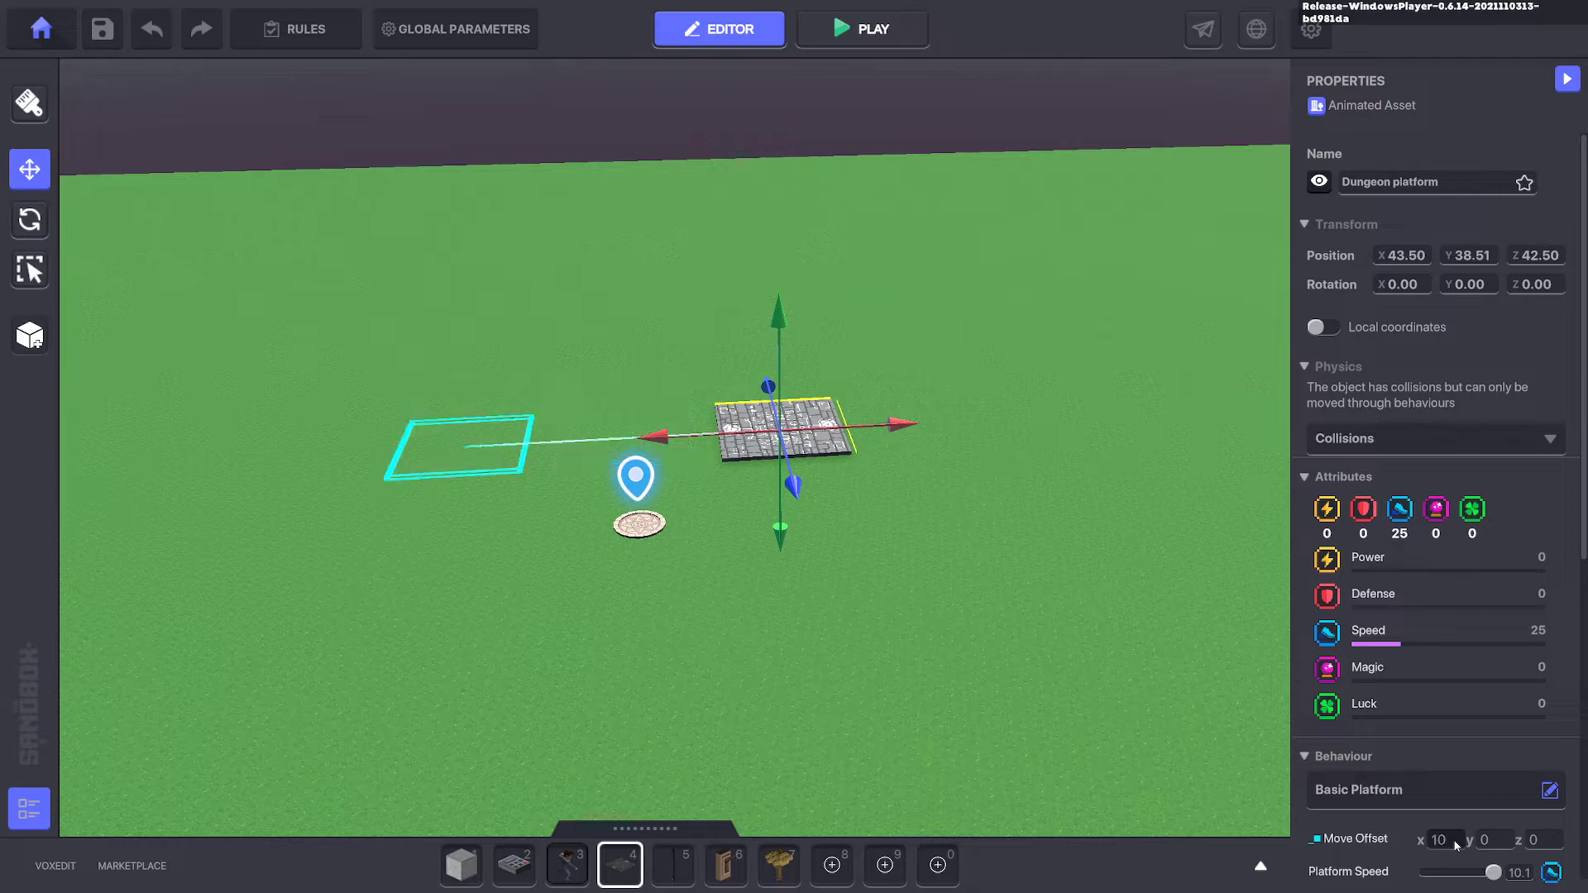
type("20")
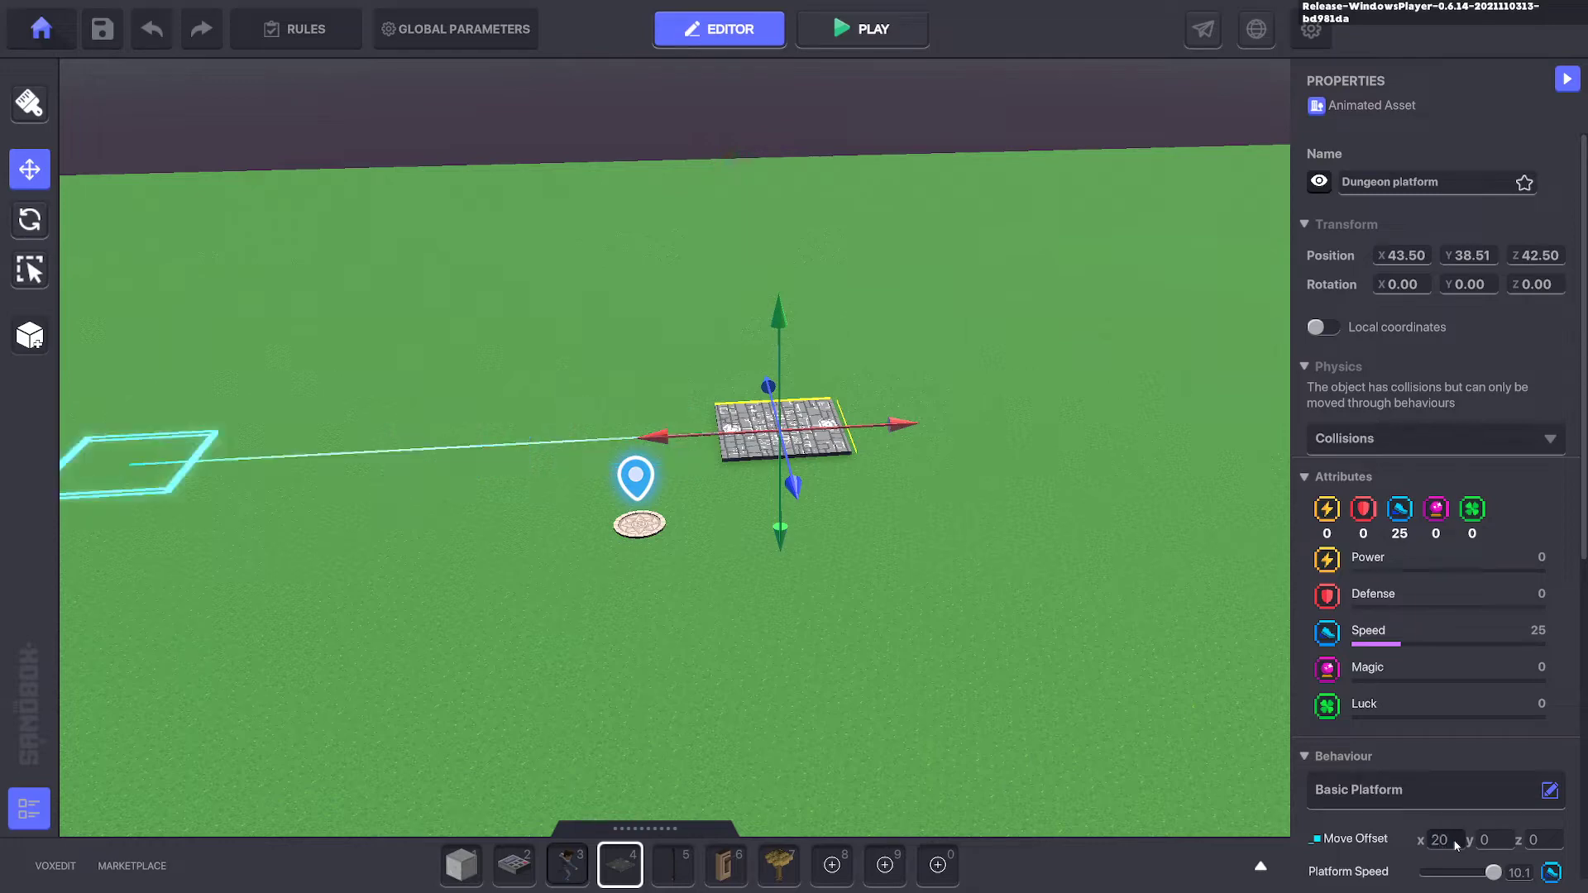
scroll(1488, 621, "down", 3)
left_click(1521, 508)
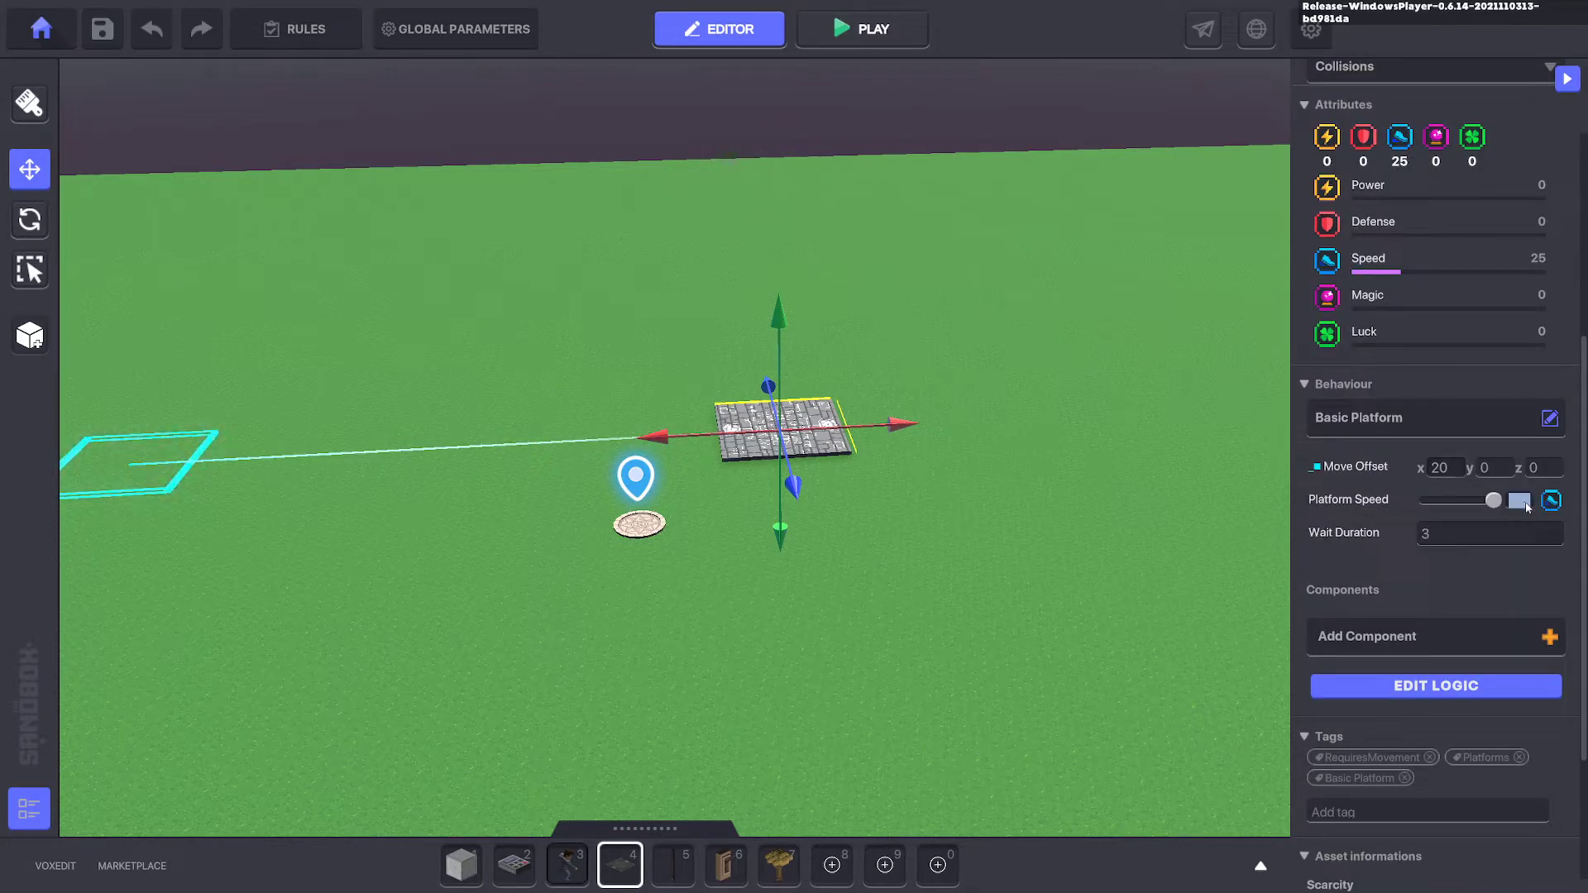
type("5")
left_click(1504, 537)
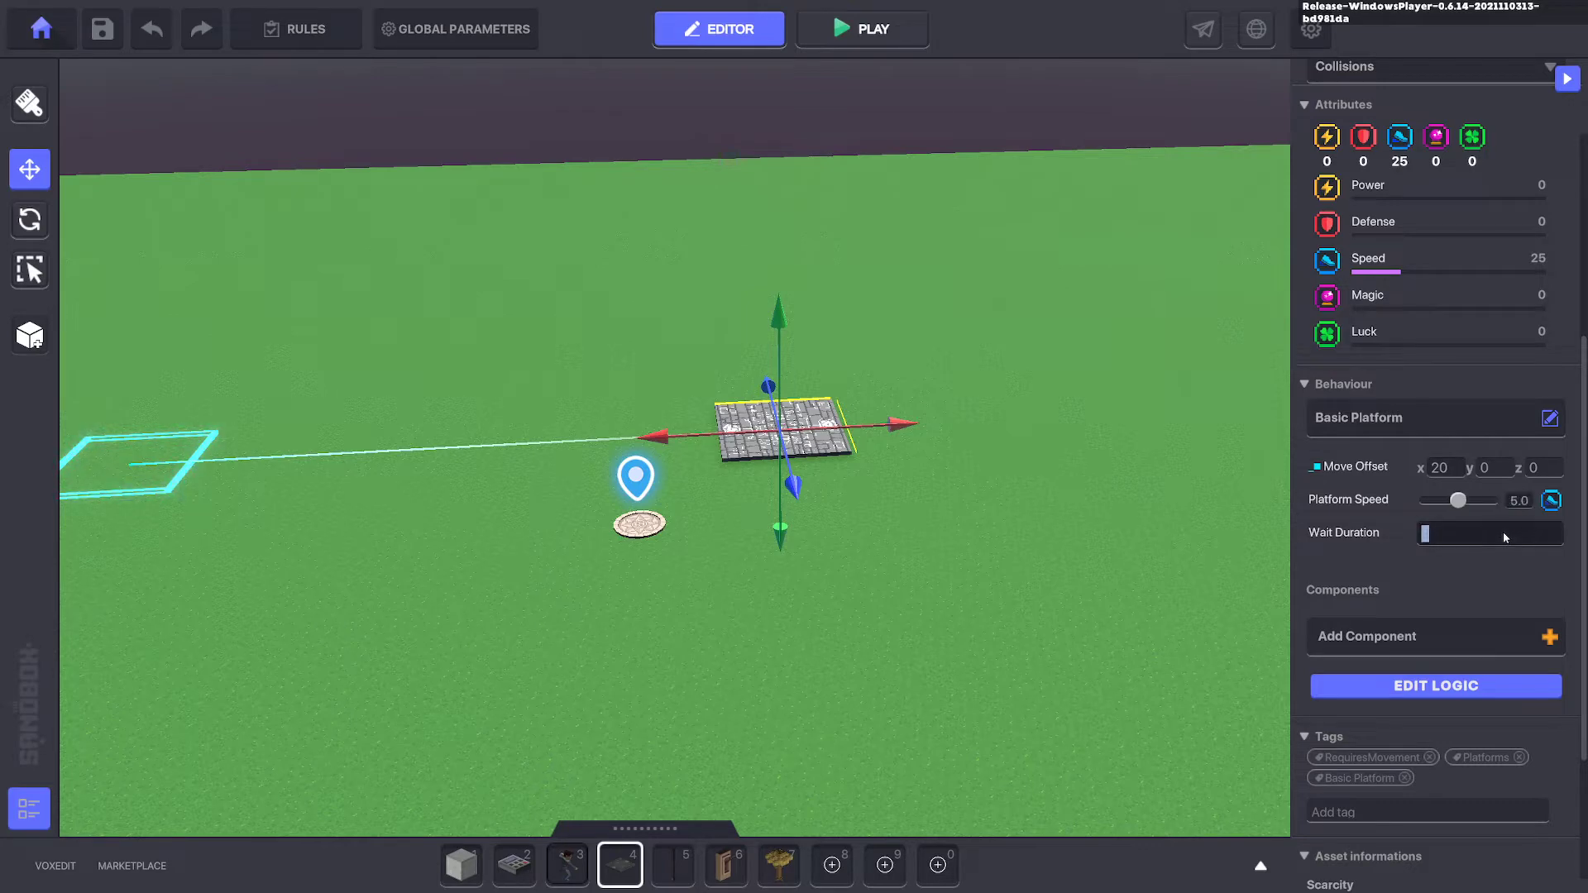
type("0")
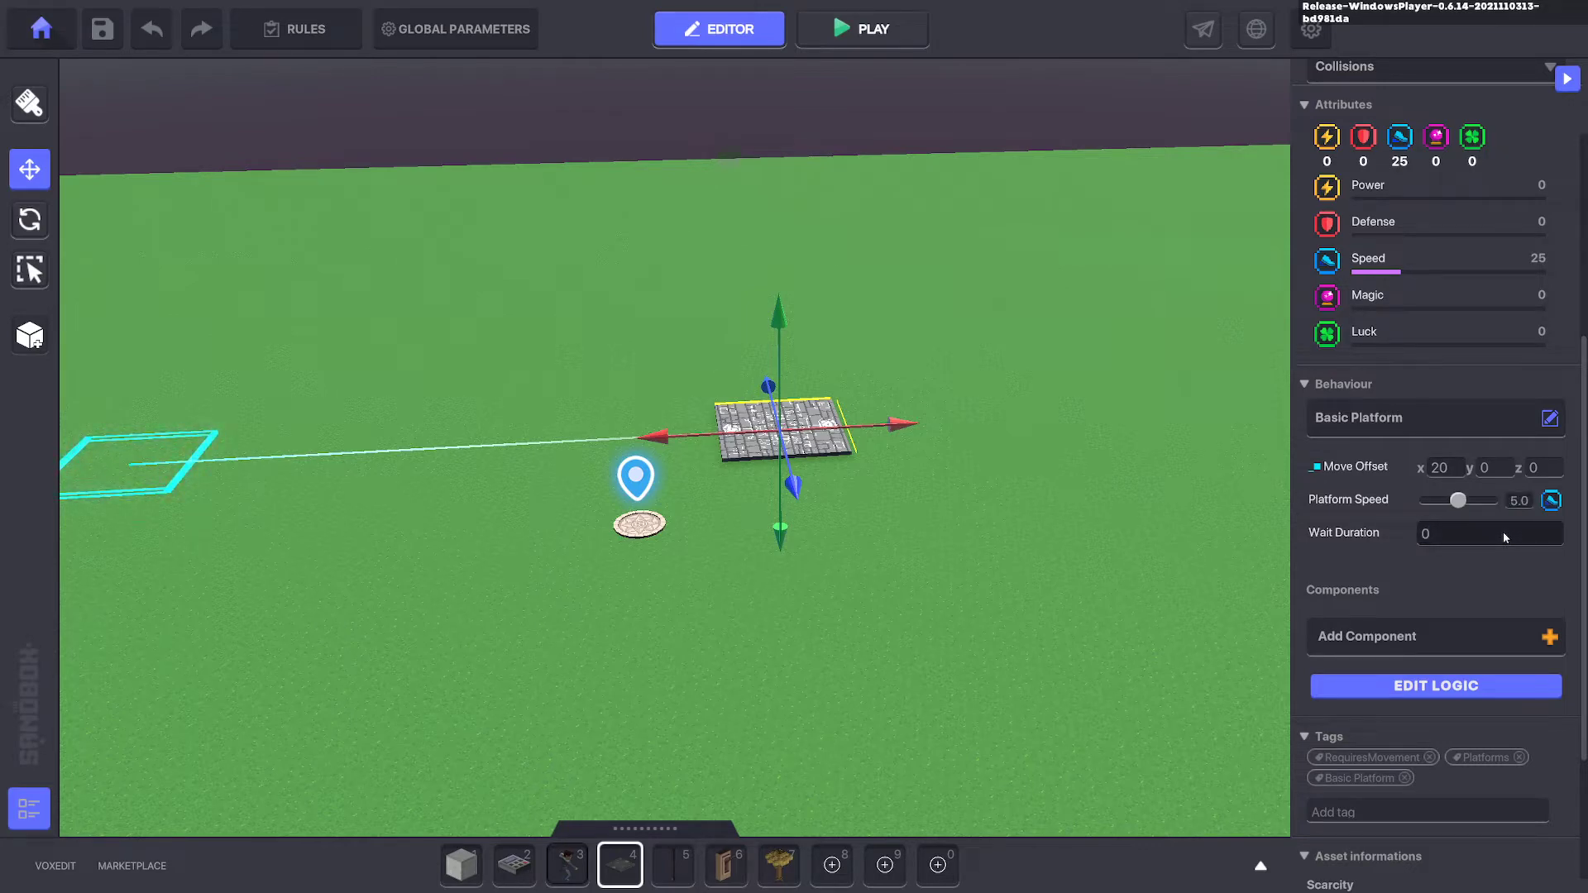
Step: Add a Toggle Behaviour component to the platform, keeping Trigger as its toggle message
left_click(1026, 553)
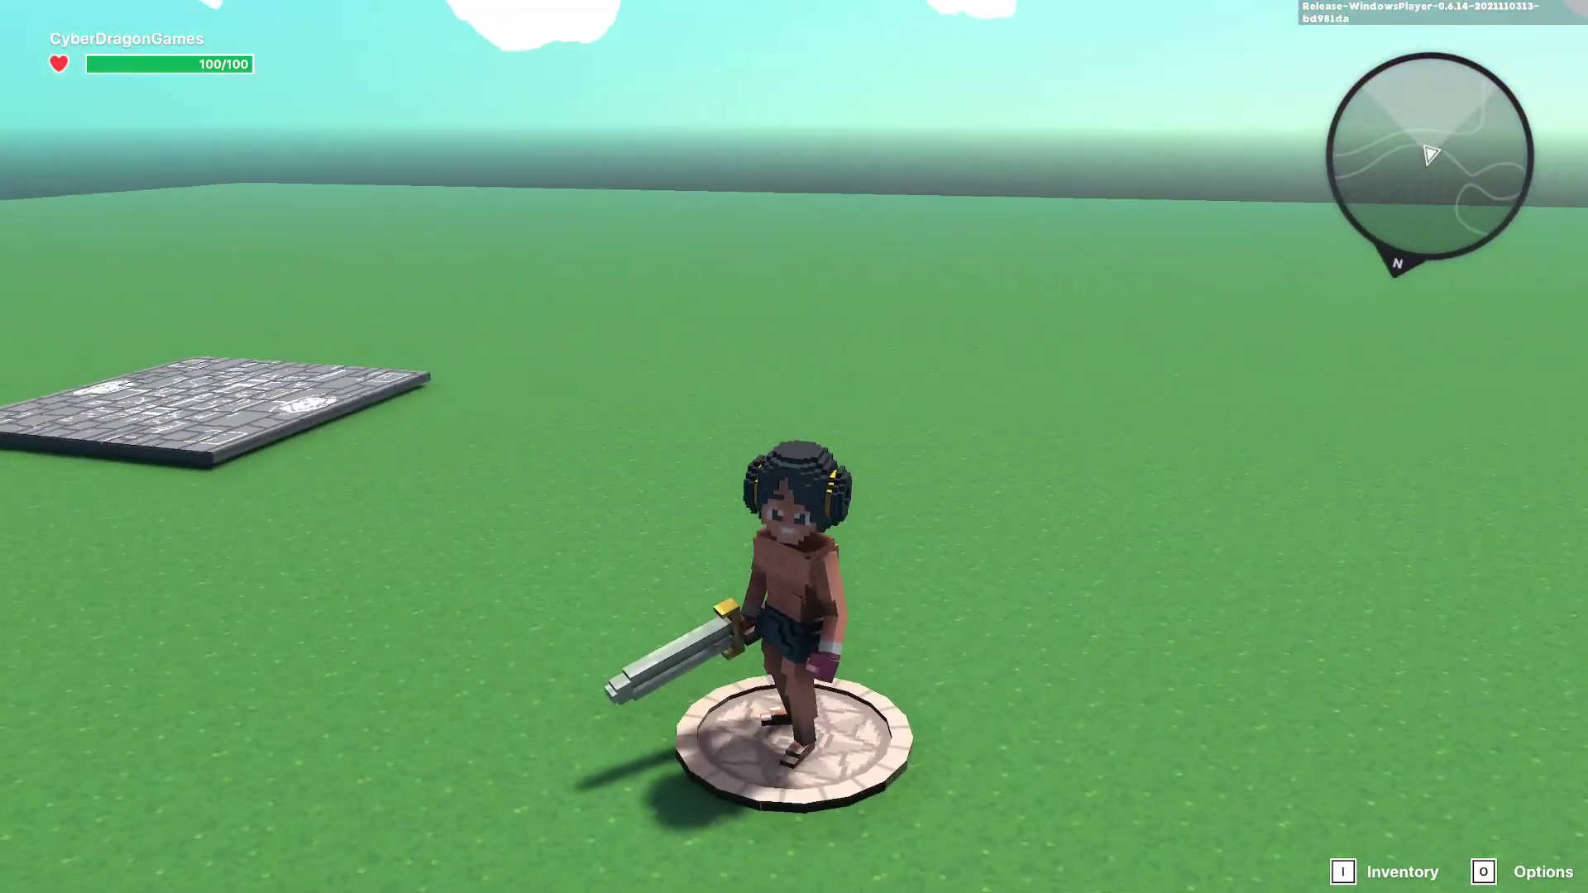
key("Escape")
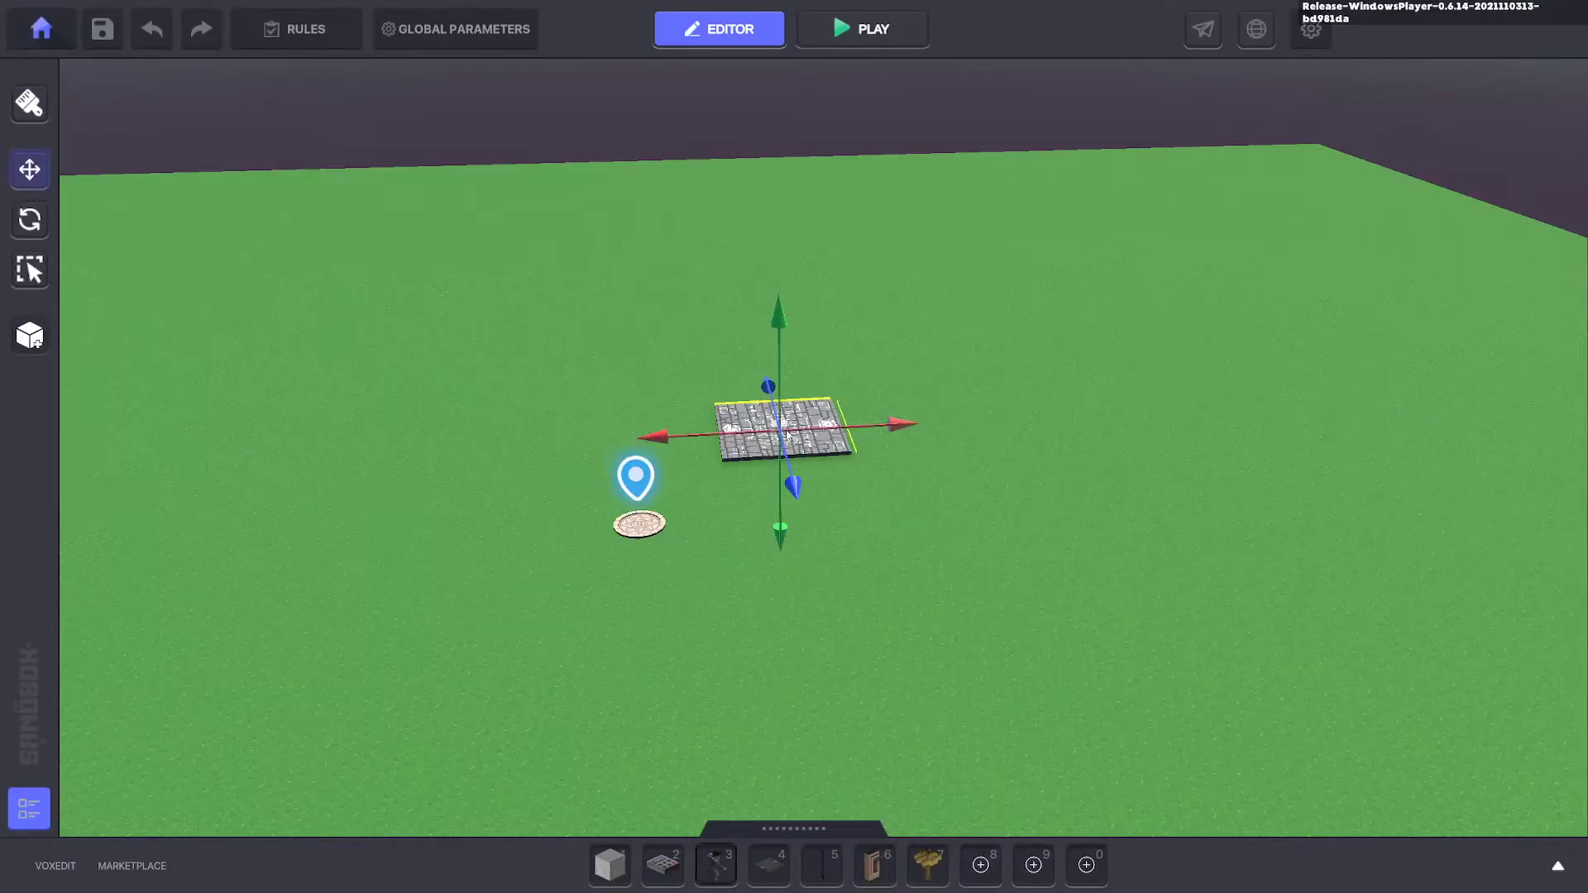
scroll(1330, 536, "down", 4)
left_click(1377, 514)
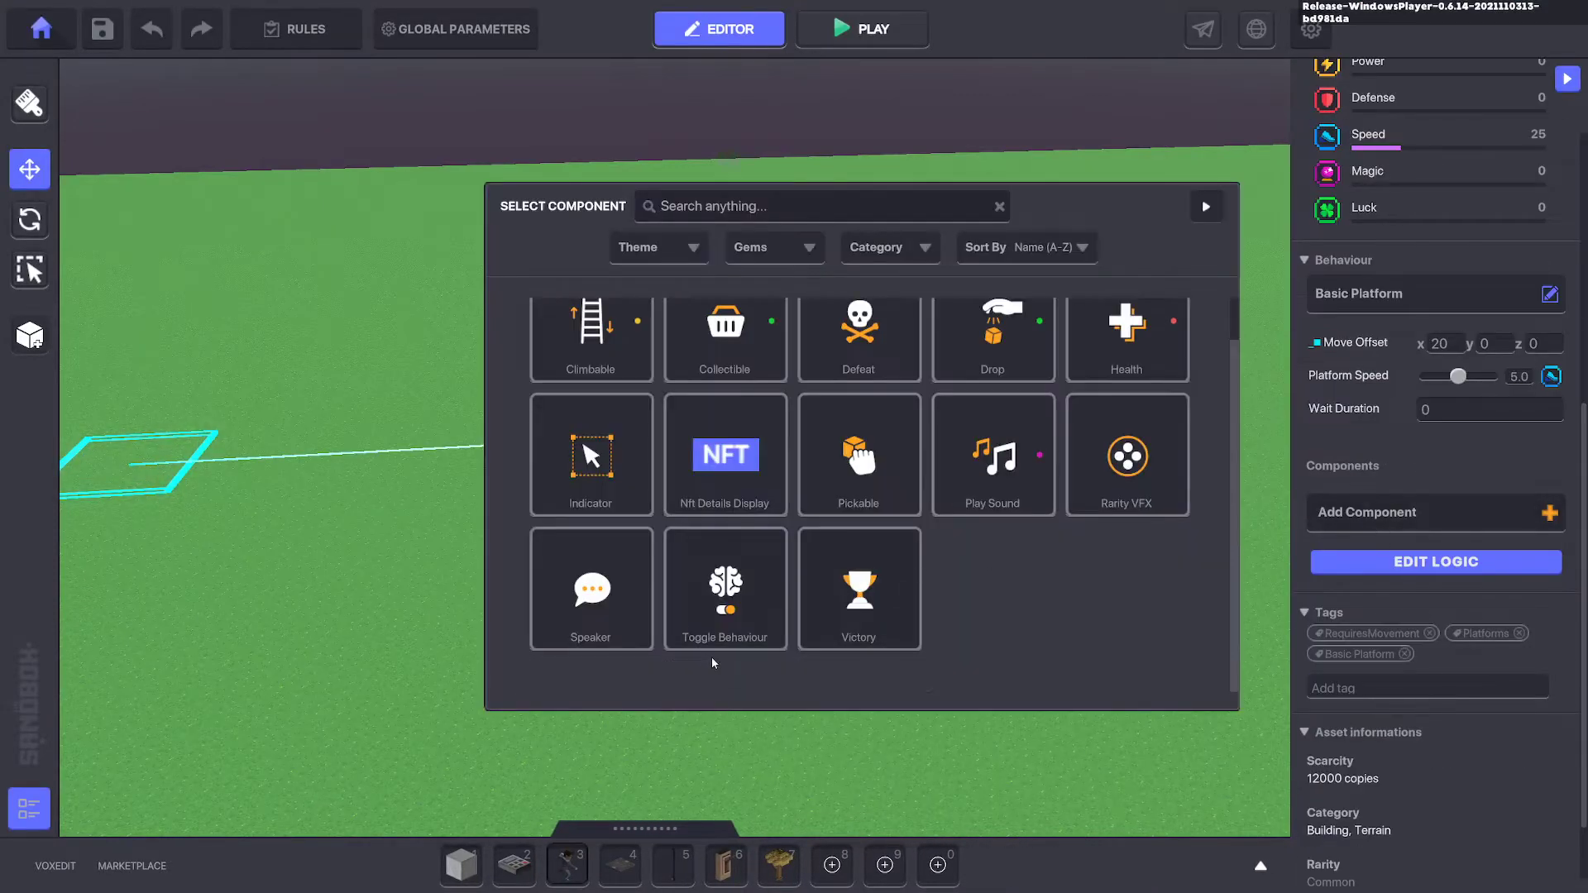
left_click(725, 616)
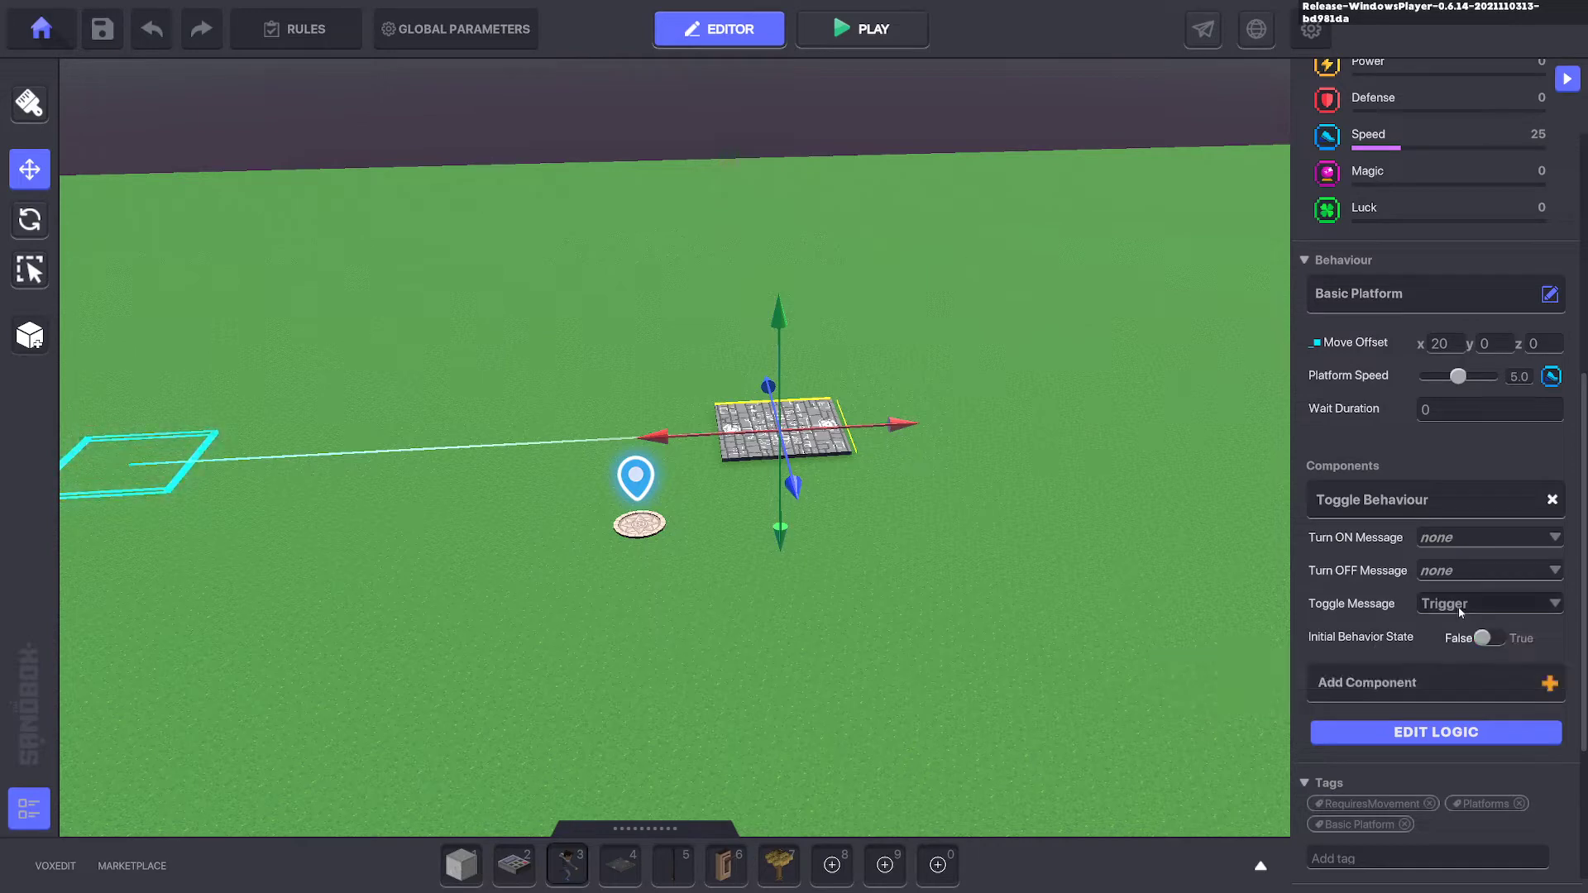
left_click(1489, 605)
left_click(1444, 641)
Step: Deselect the platform and briefly play-test it with F5
left_click(1154, 578)
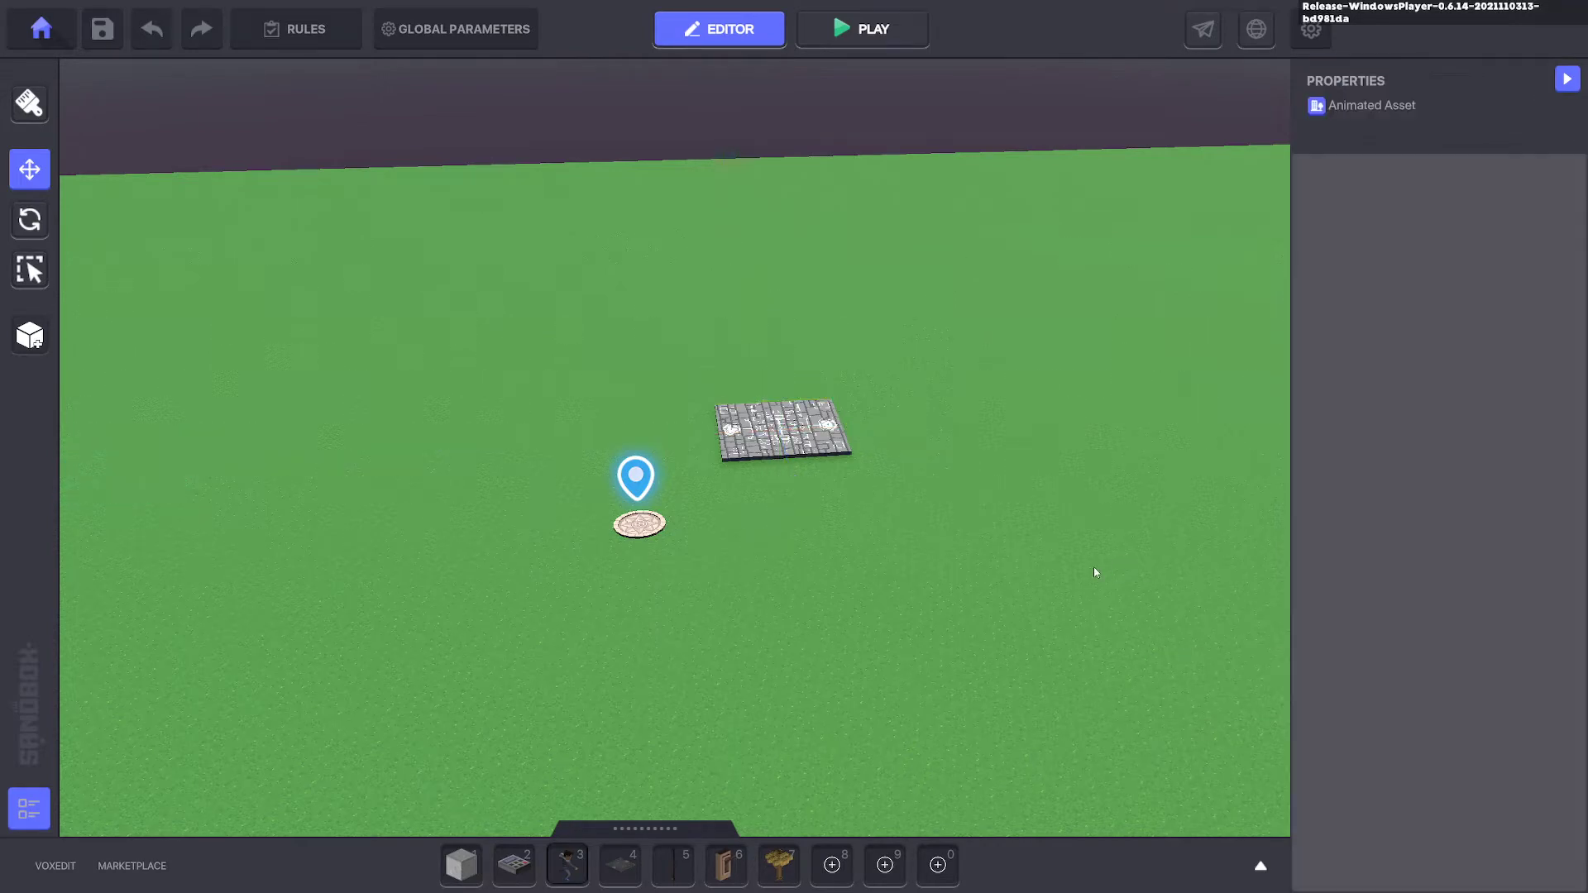
key("F5")
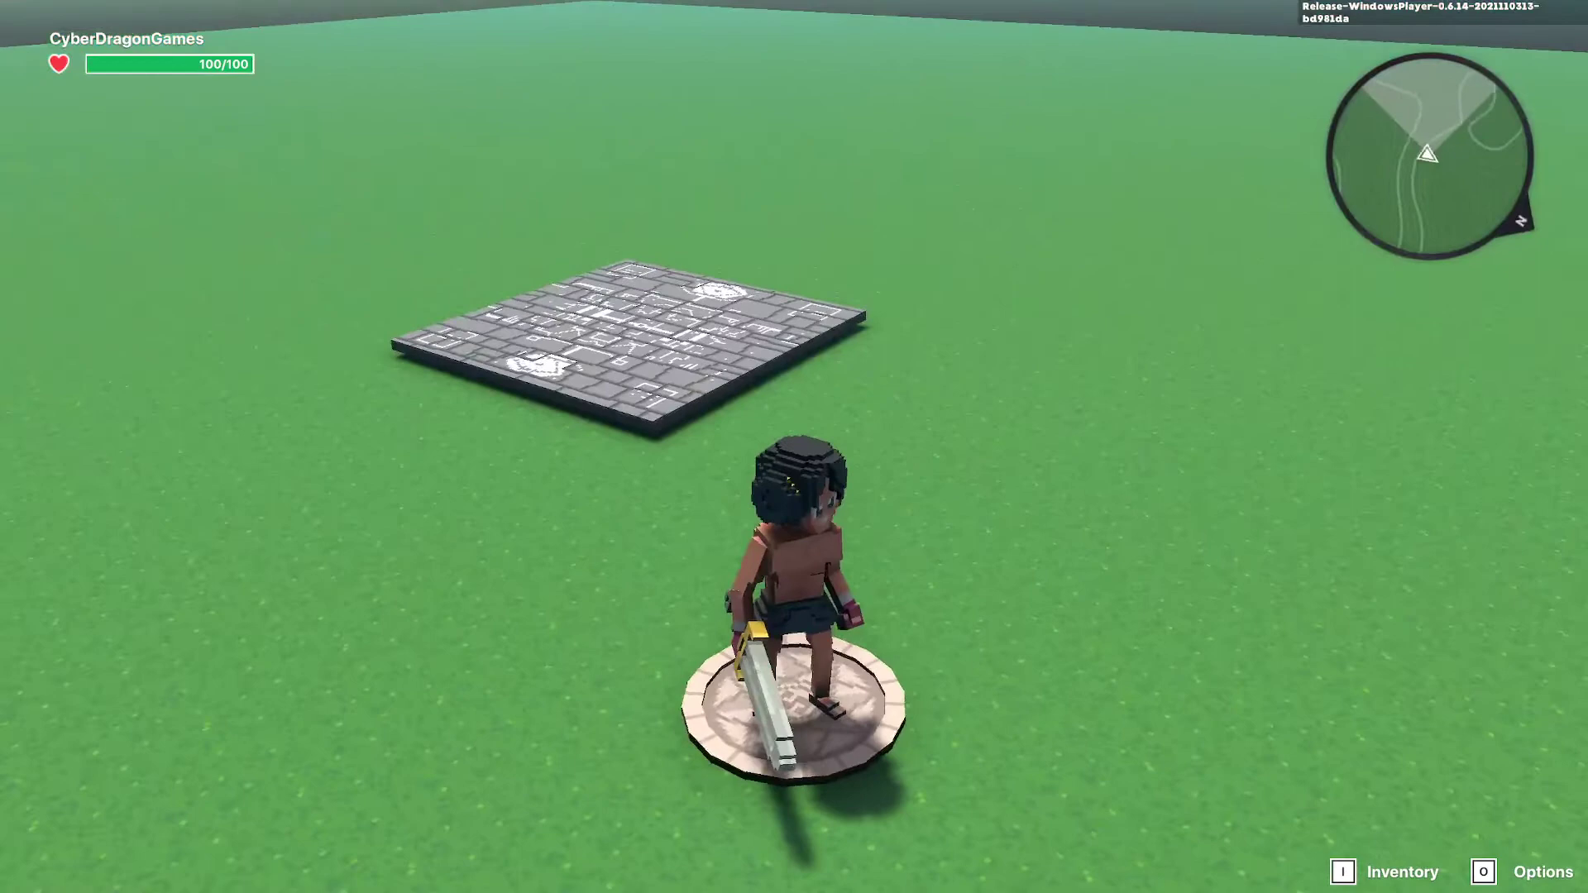
key("F5")
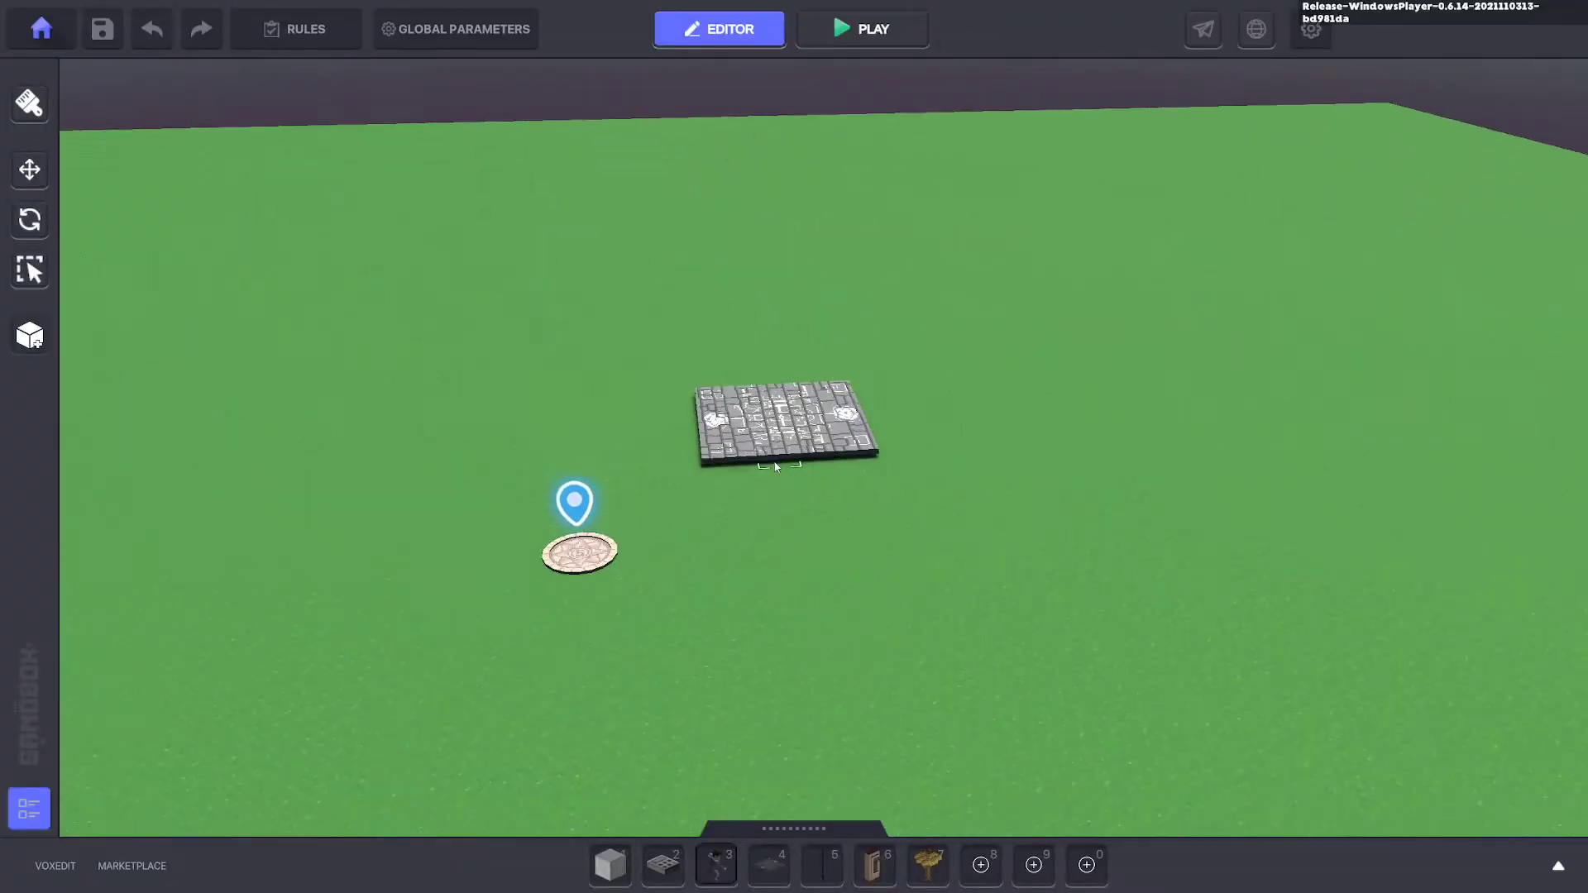
scroll(878, 781, "up", 2)
Step: Place a Pole and an Ancient Lever beside it on the platform's left edge
left_click(827, 855)
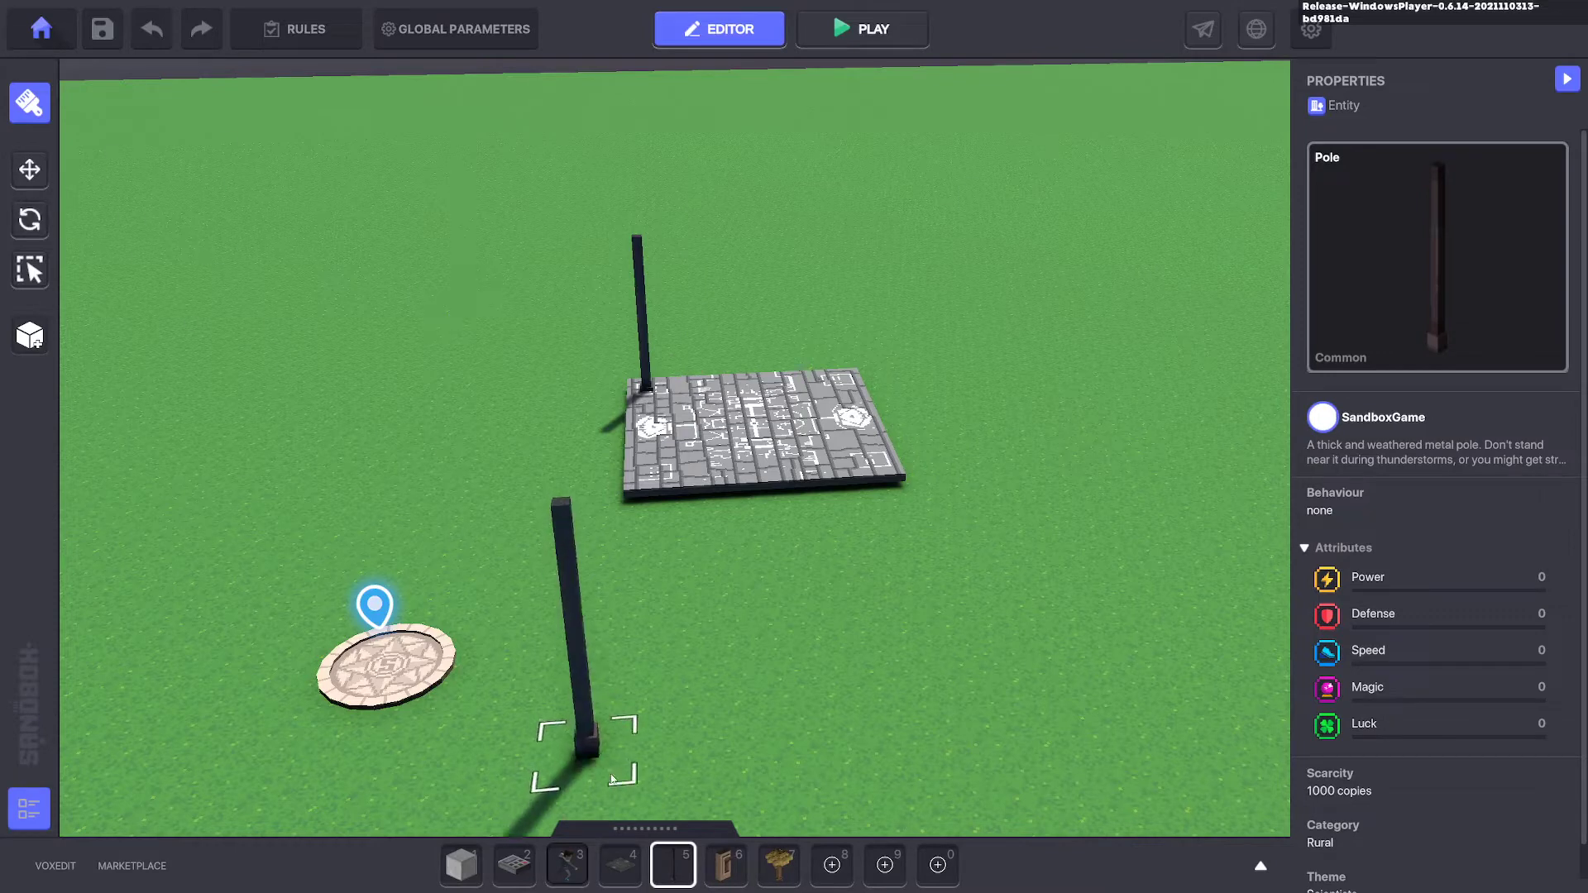
left_click(726, 865)
left_click(648, 415)
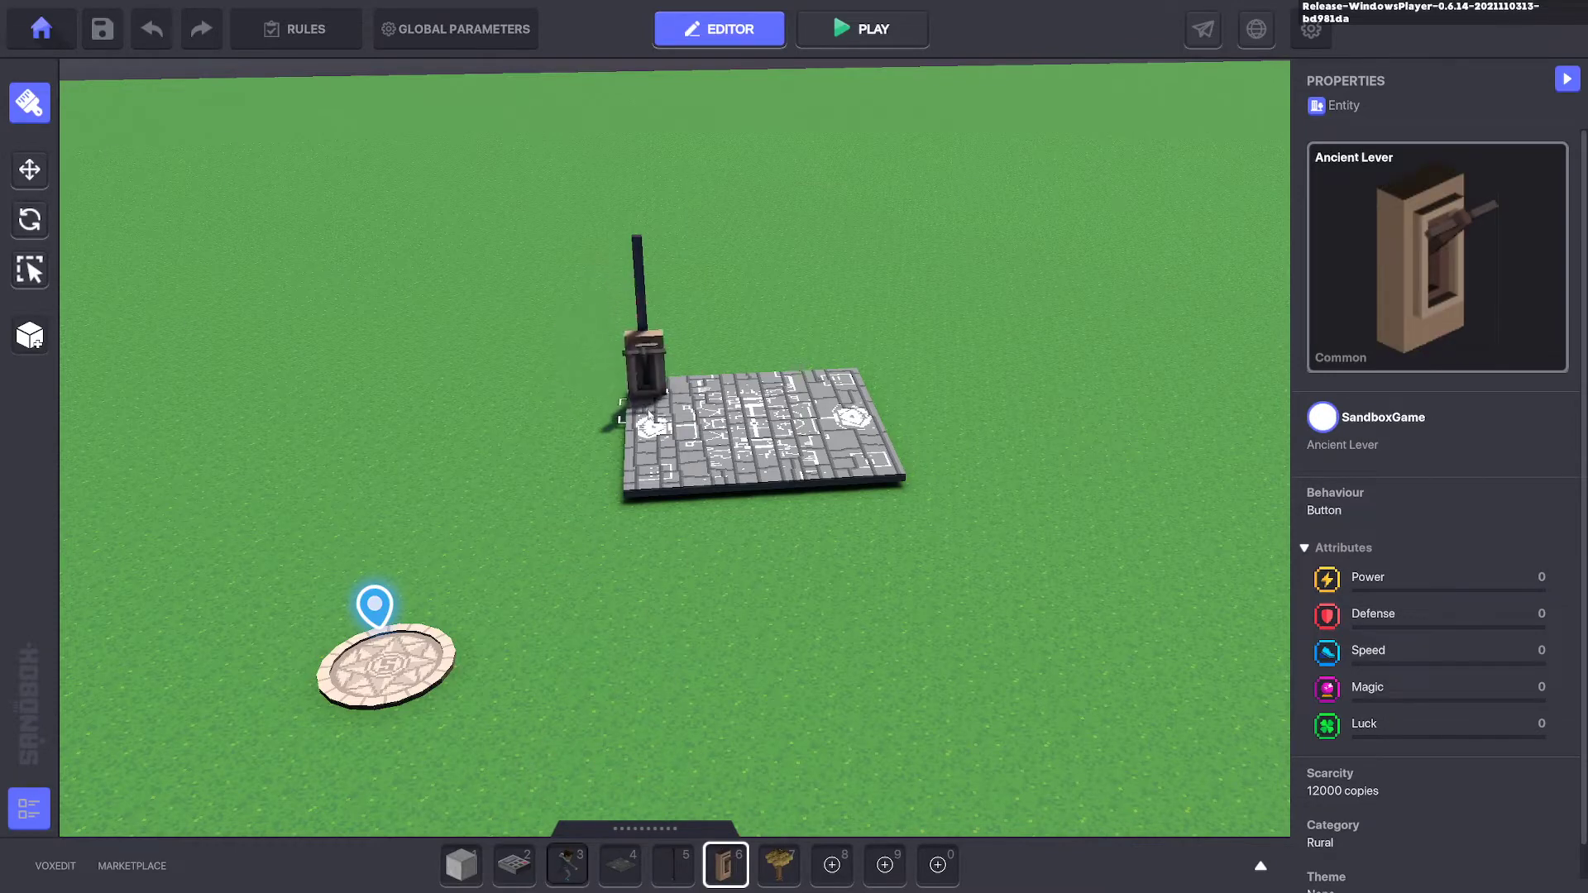
Step: Adjust the lever's position from a diagonal view, then select the Dungeon platform
left_click(30, 169)
right_click_drag(380, 319, 512, 434)
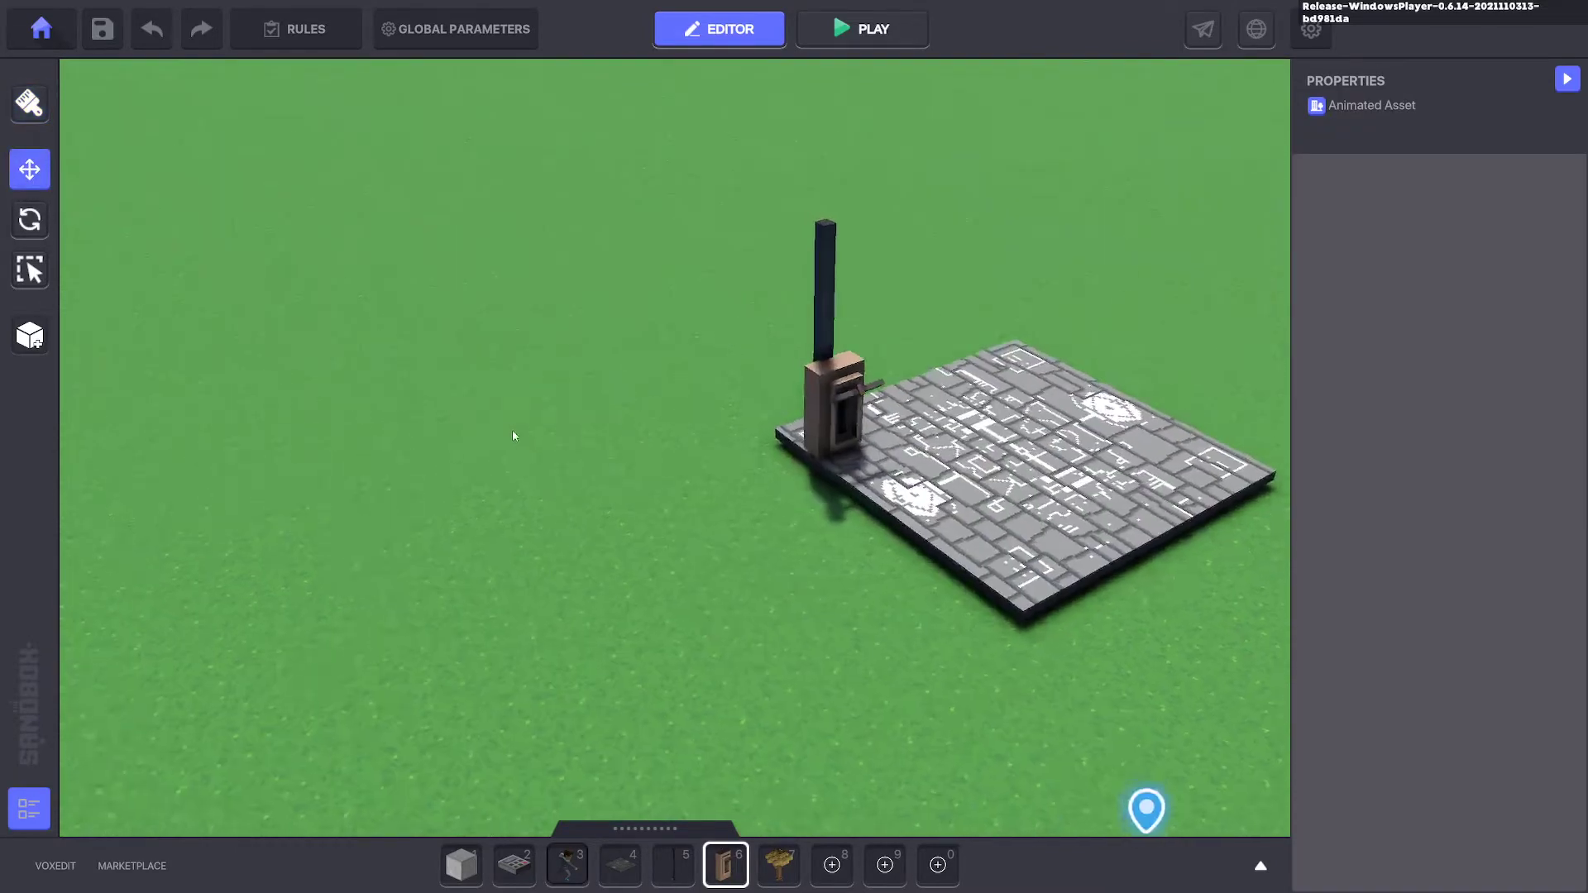
left_click(868, 405)
right_click_drag(868, 405, 884, 261)
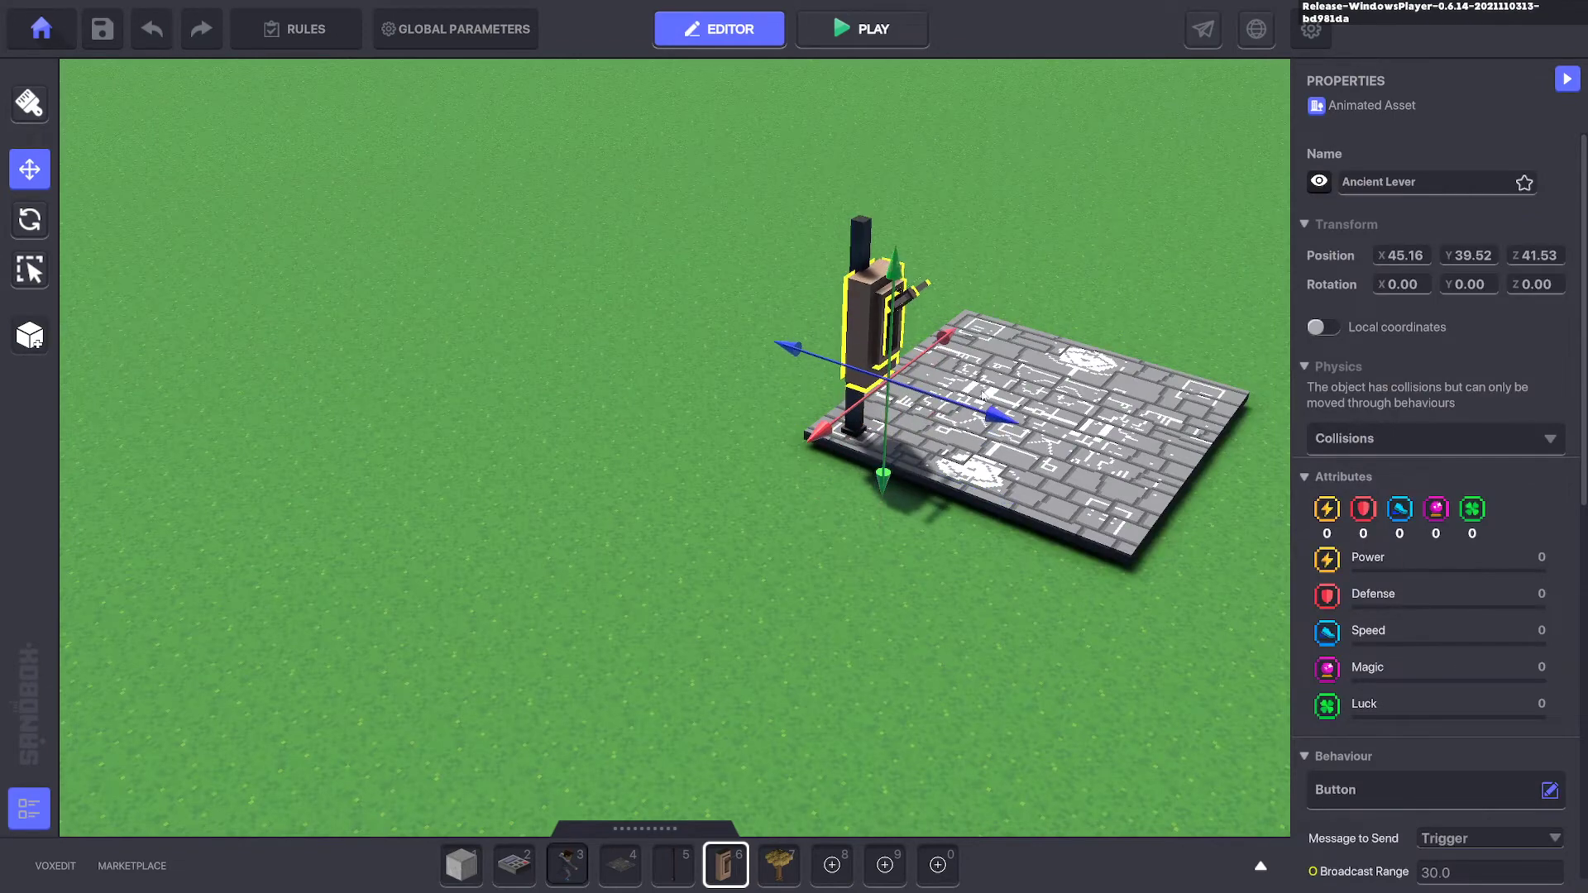
right_click_drag(920, 579, 788, 574)
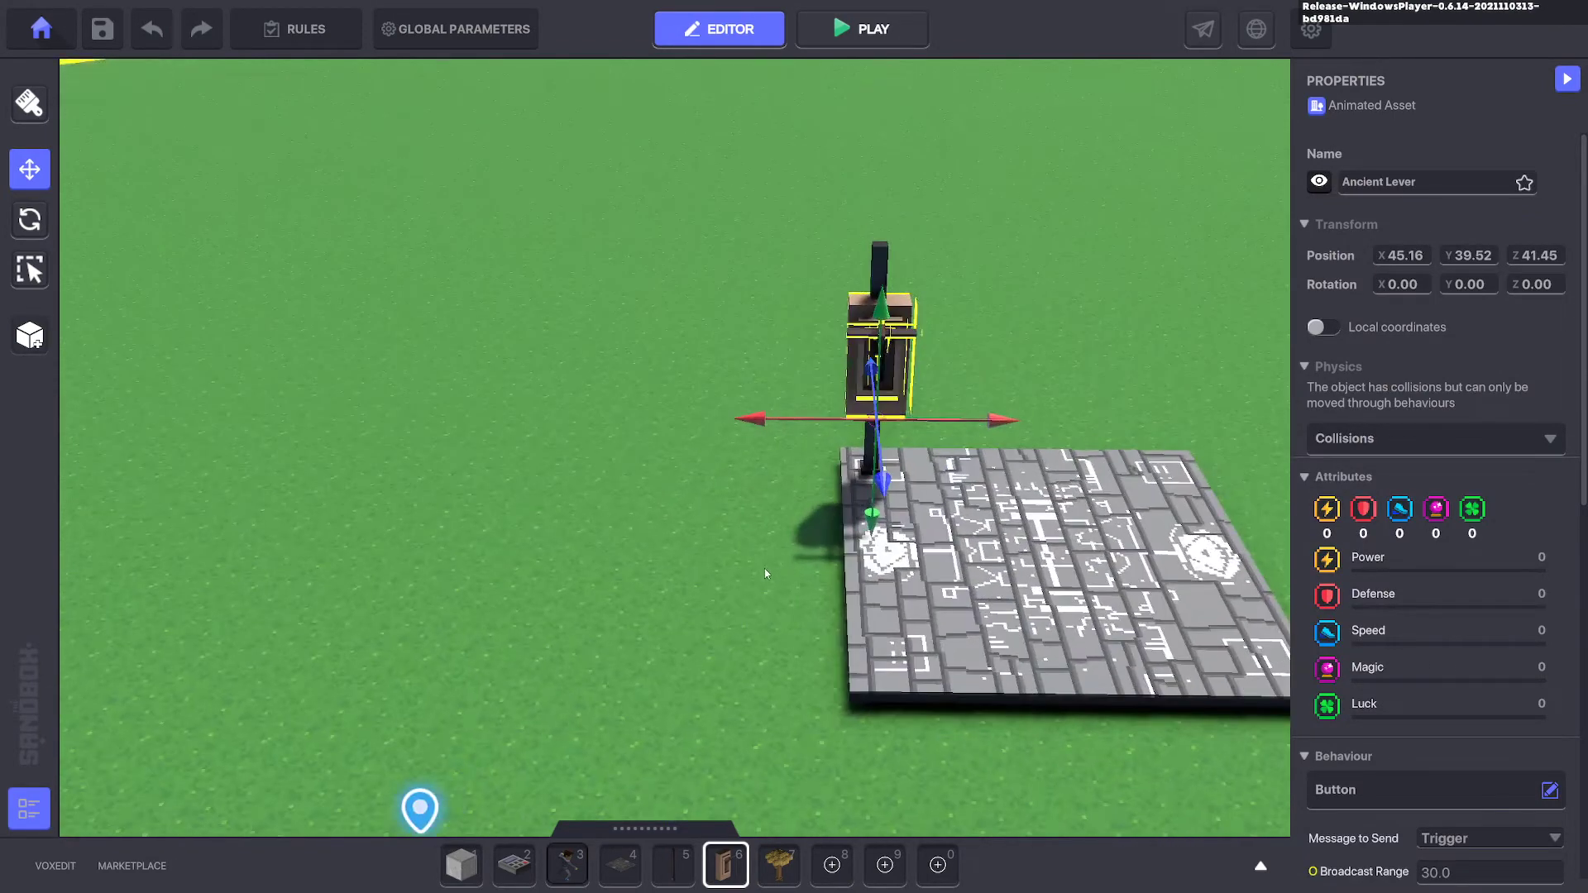
left_click(1061, 565)
scroll(706, 438, "down", 3)
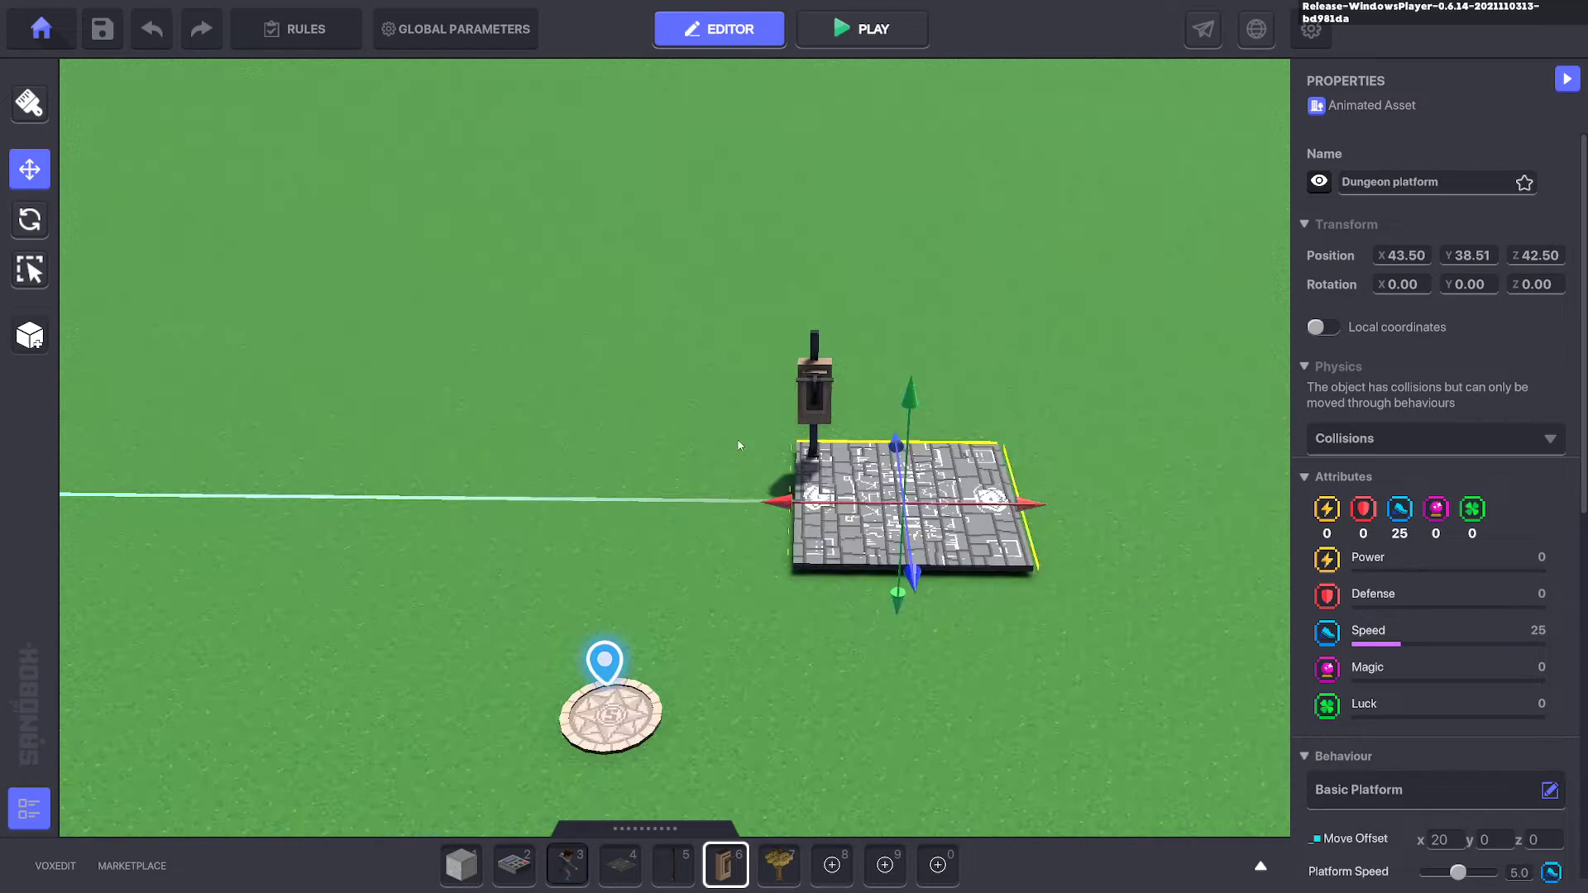
scroll(705, 439, "up", 3)
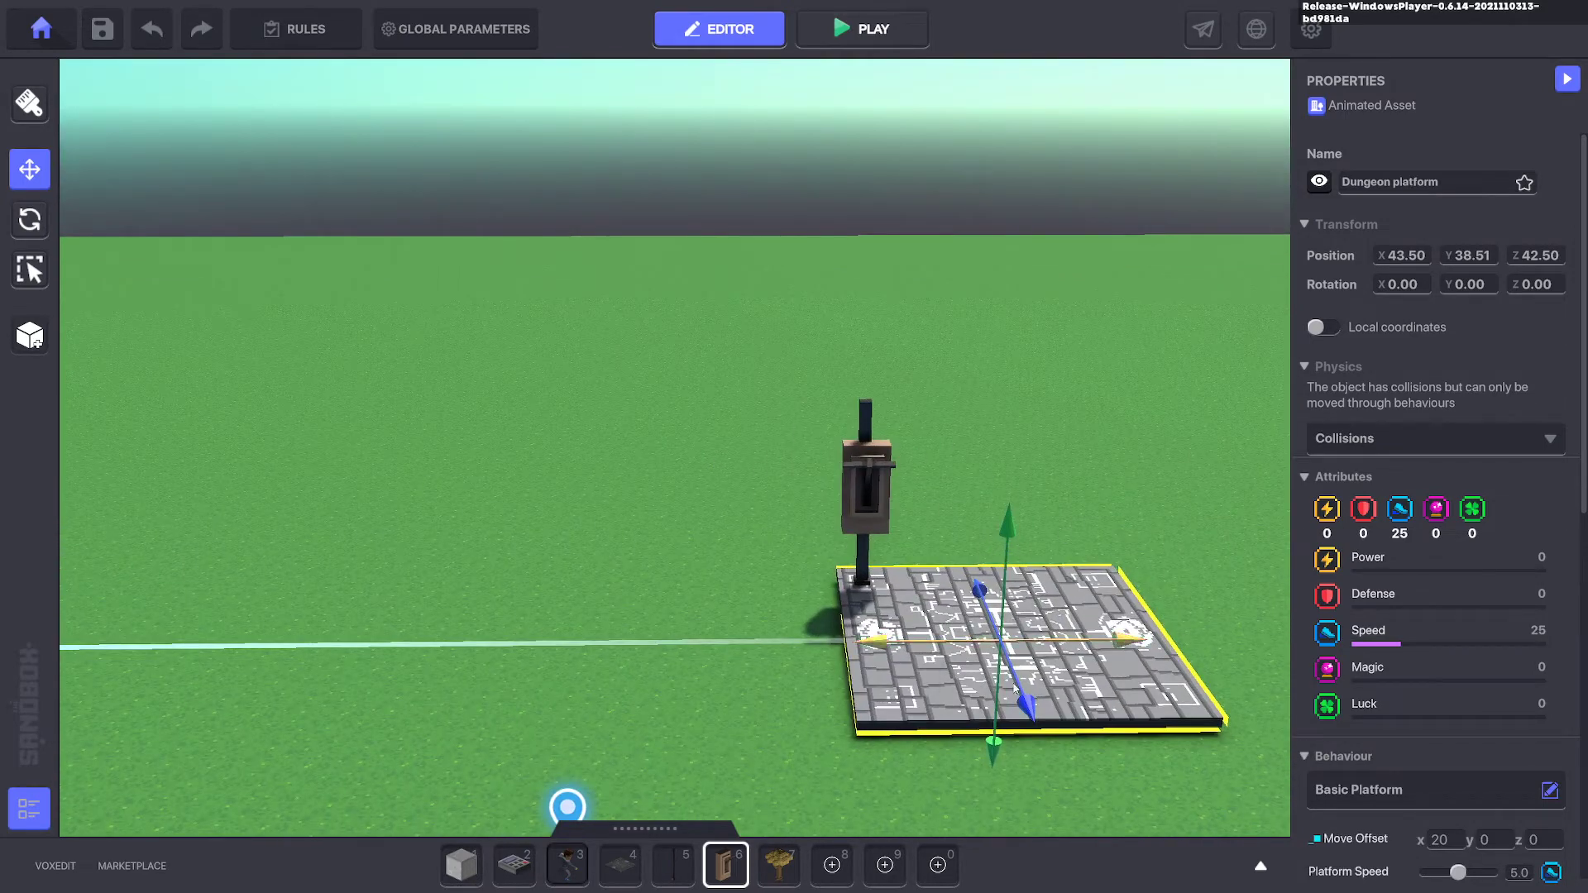
Step: Rename the platform, pole and lever to X1 Platform, X1 Pole and X1 Switch
left_click(1371, 192)
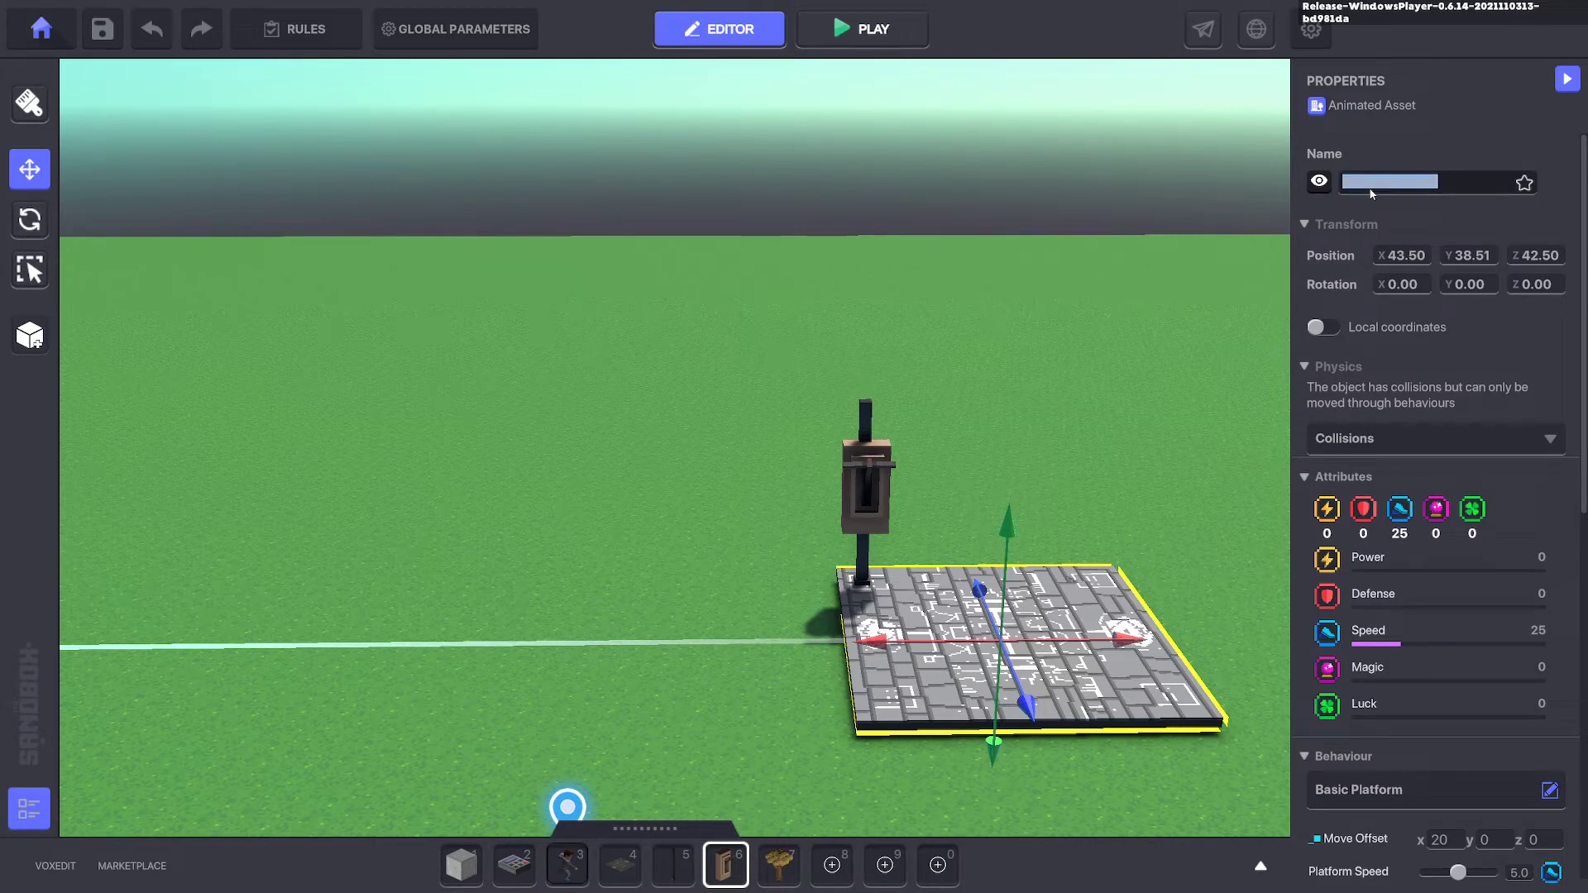
type("X1 Pole")
left_click(868, 413)
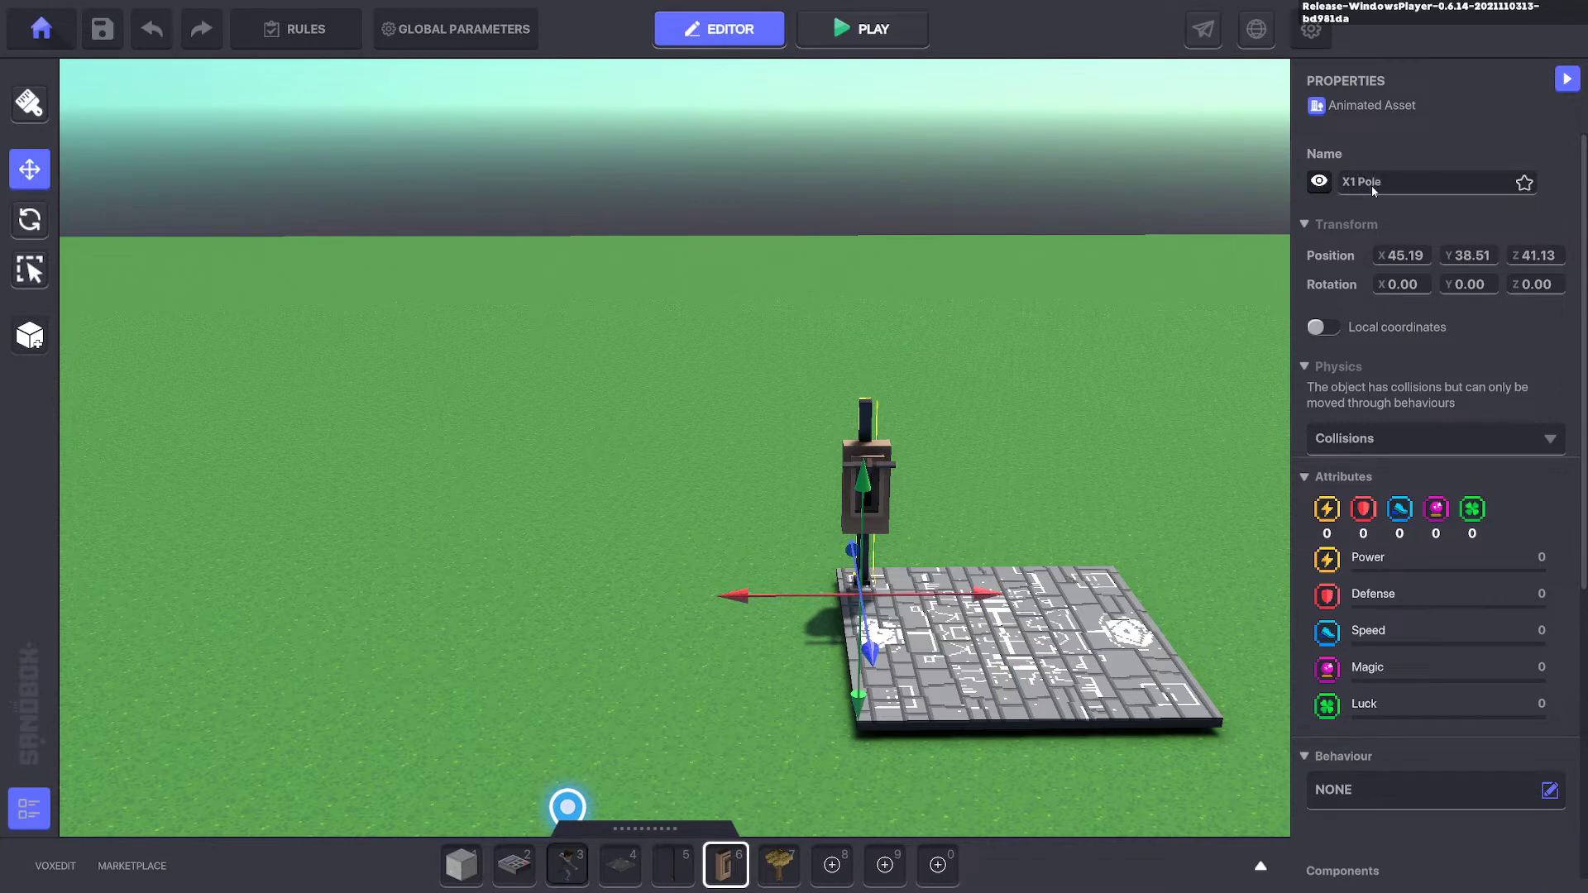
left_click(882, 463)
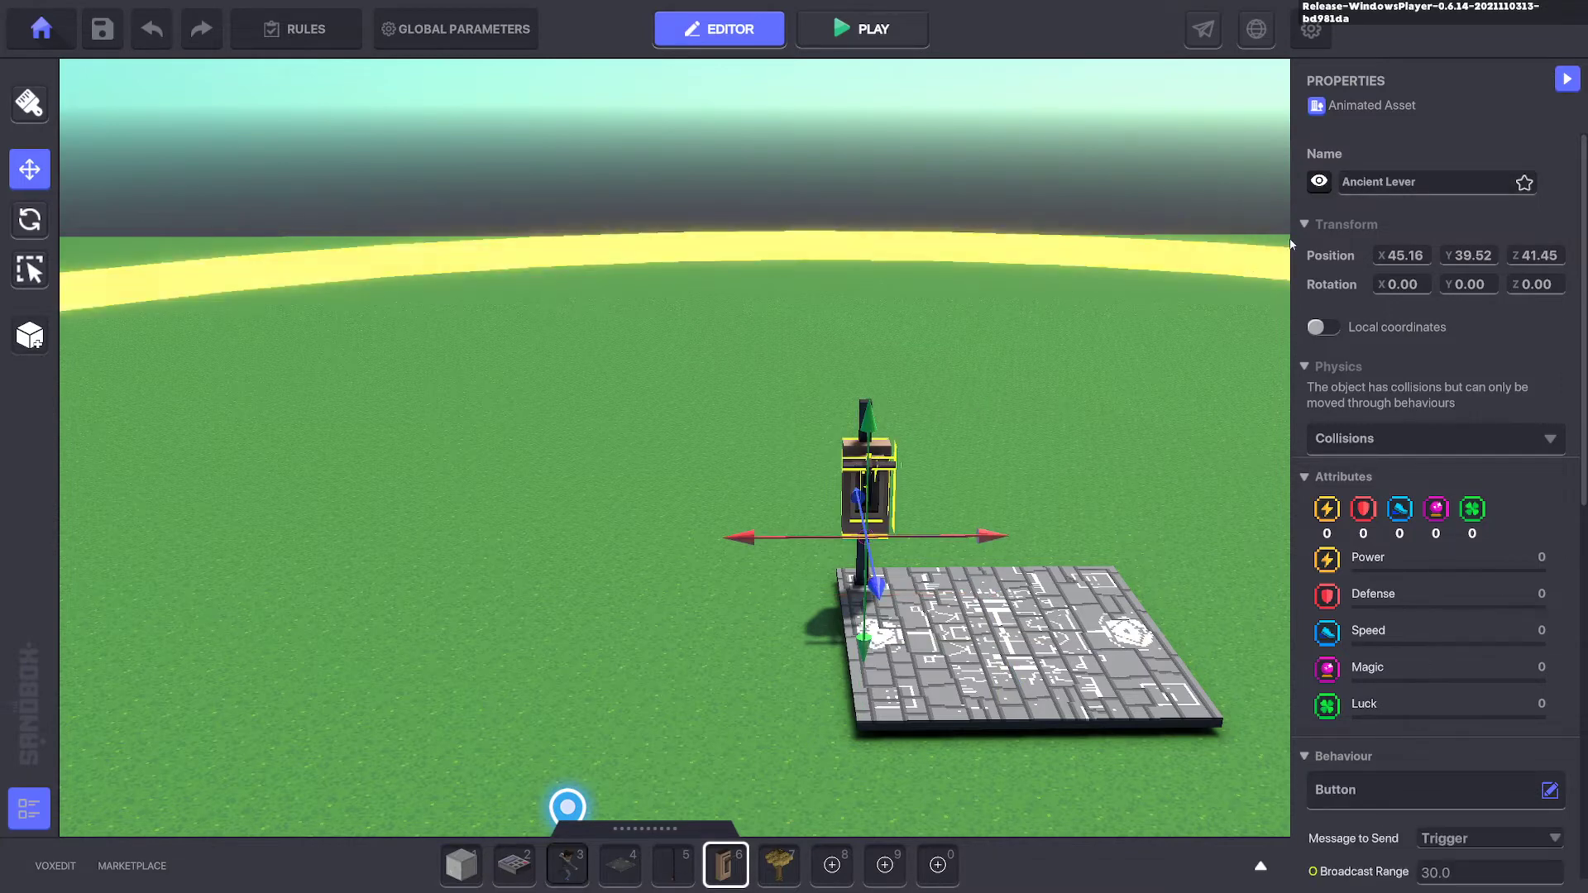
triple_click(1378, 182)
type("X1")
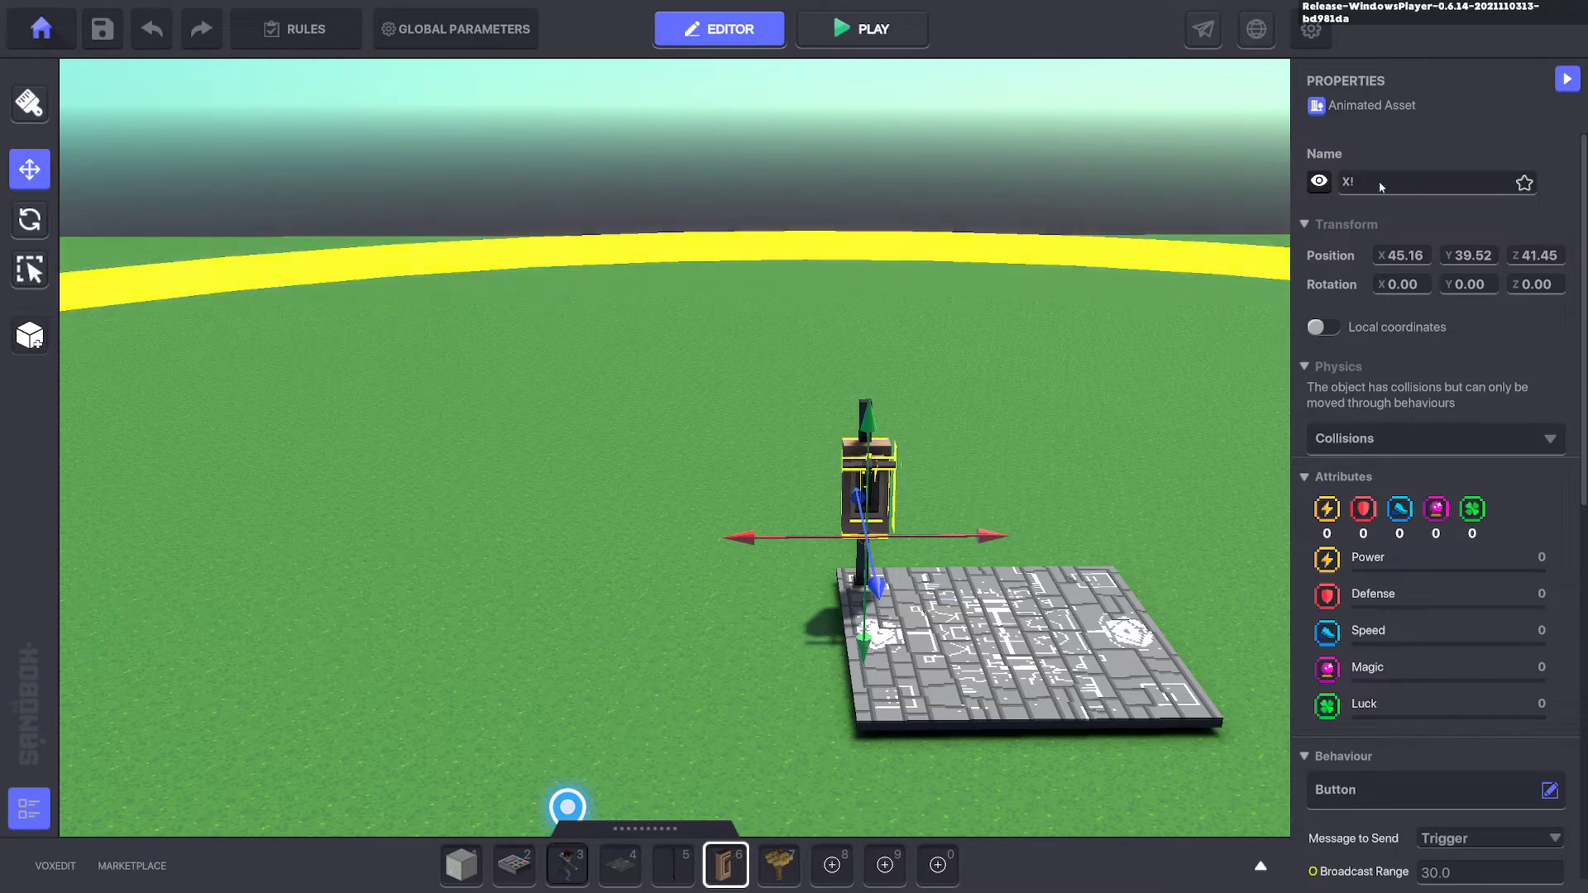
type(" Switch")
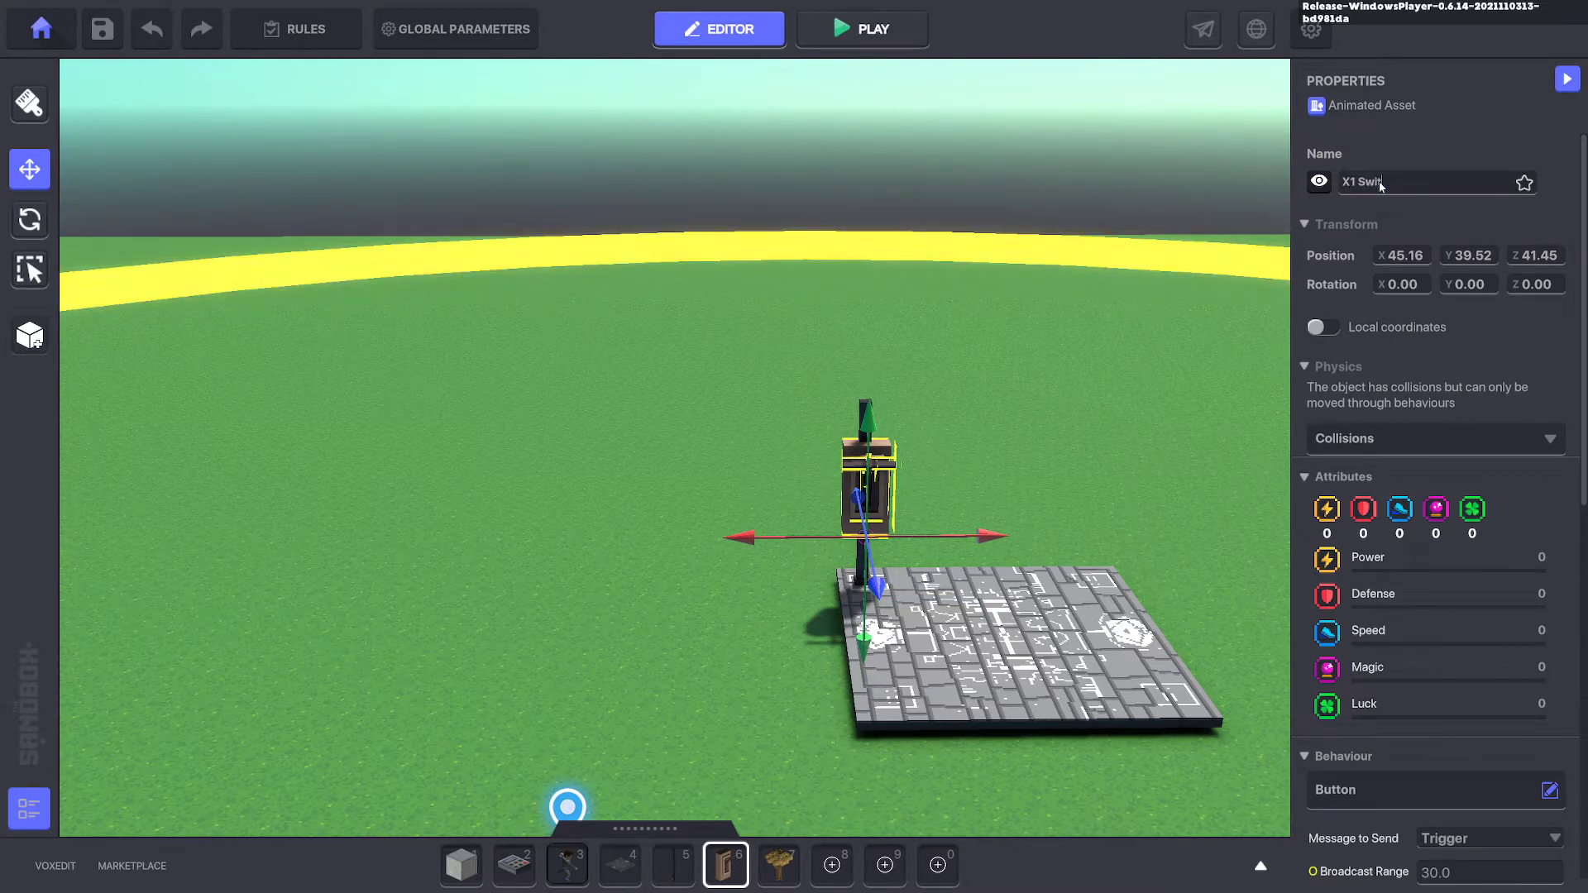
key("Return")
left_click(1009, 487)
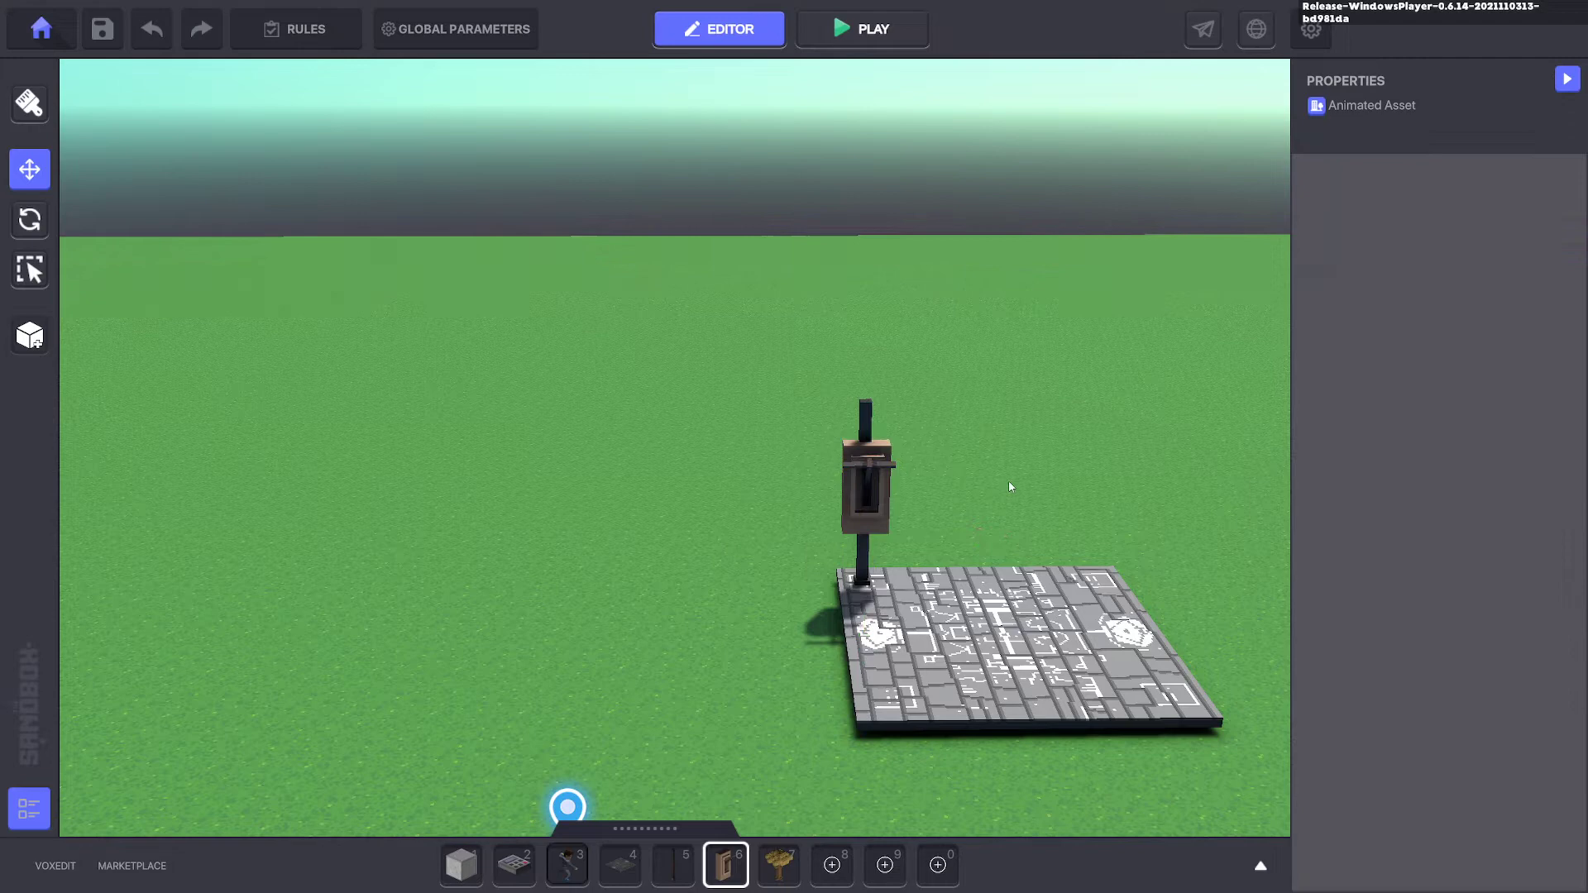
Step: In the Hierarchy, nest X1 Pole and X1 Switch under X1 Platform
left_click(28, 814)
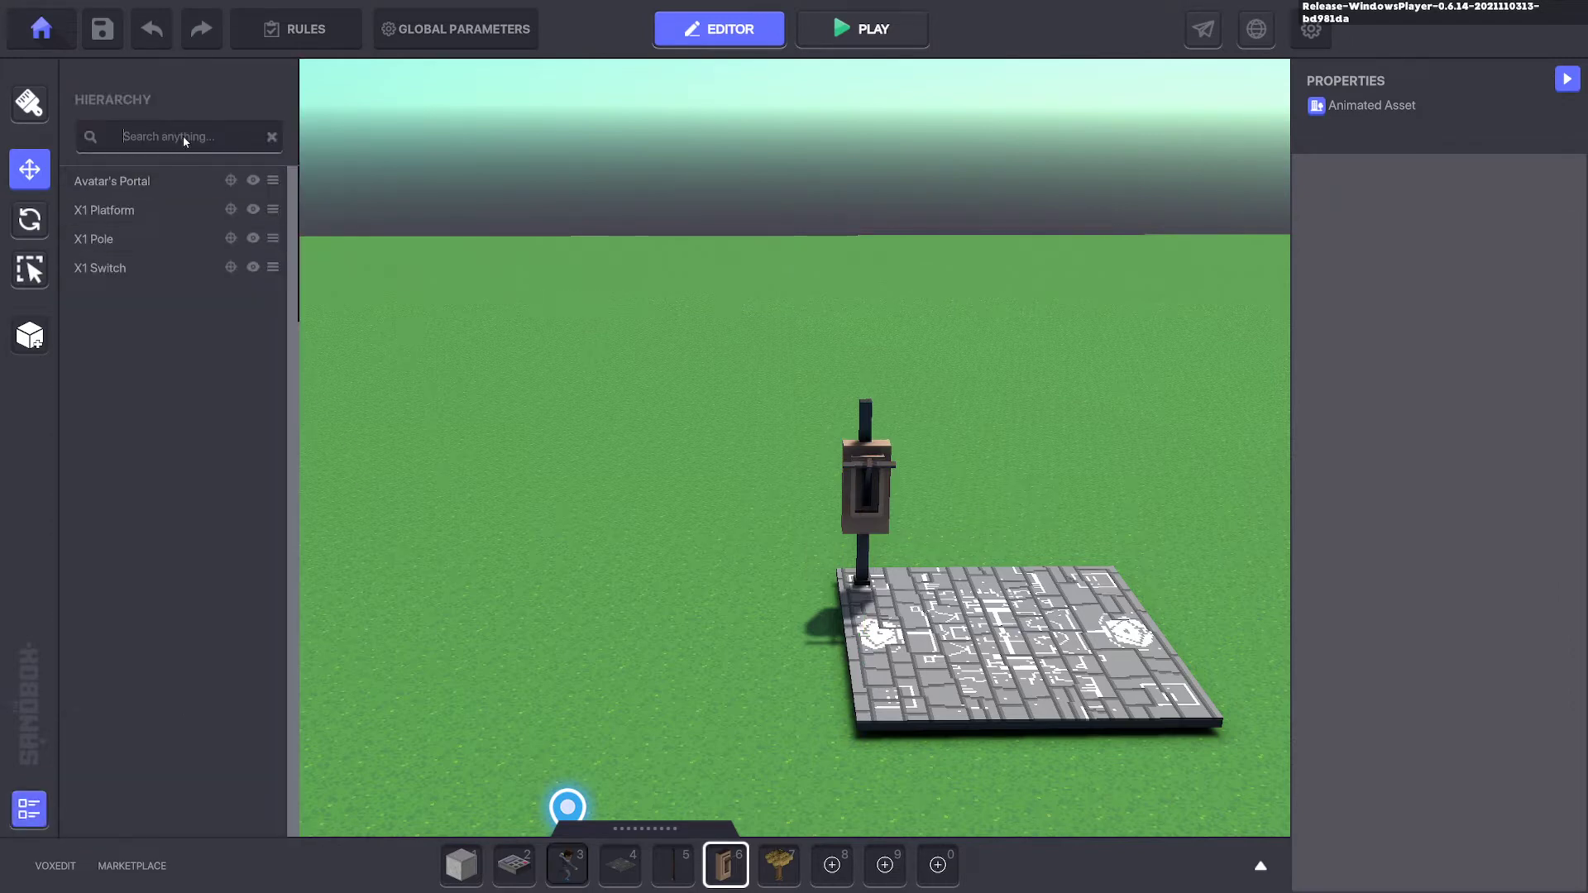
type("X1")
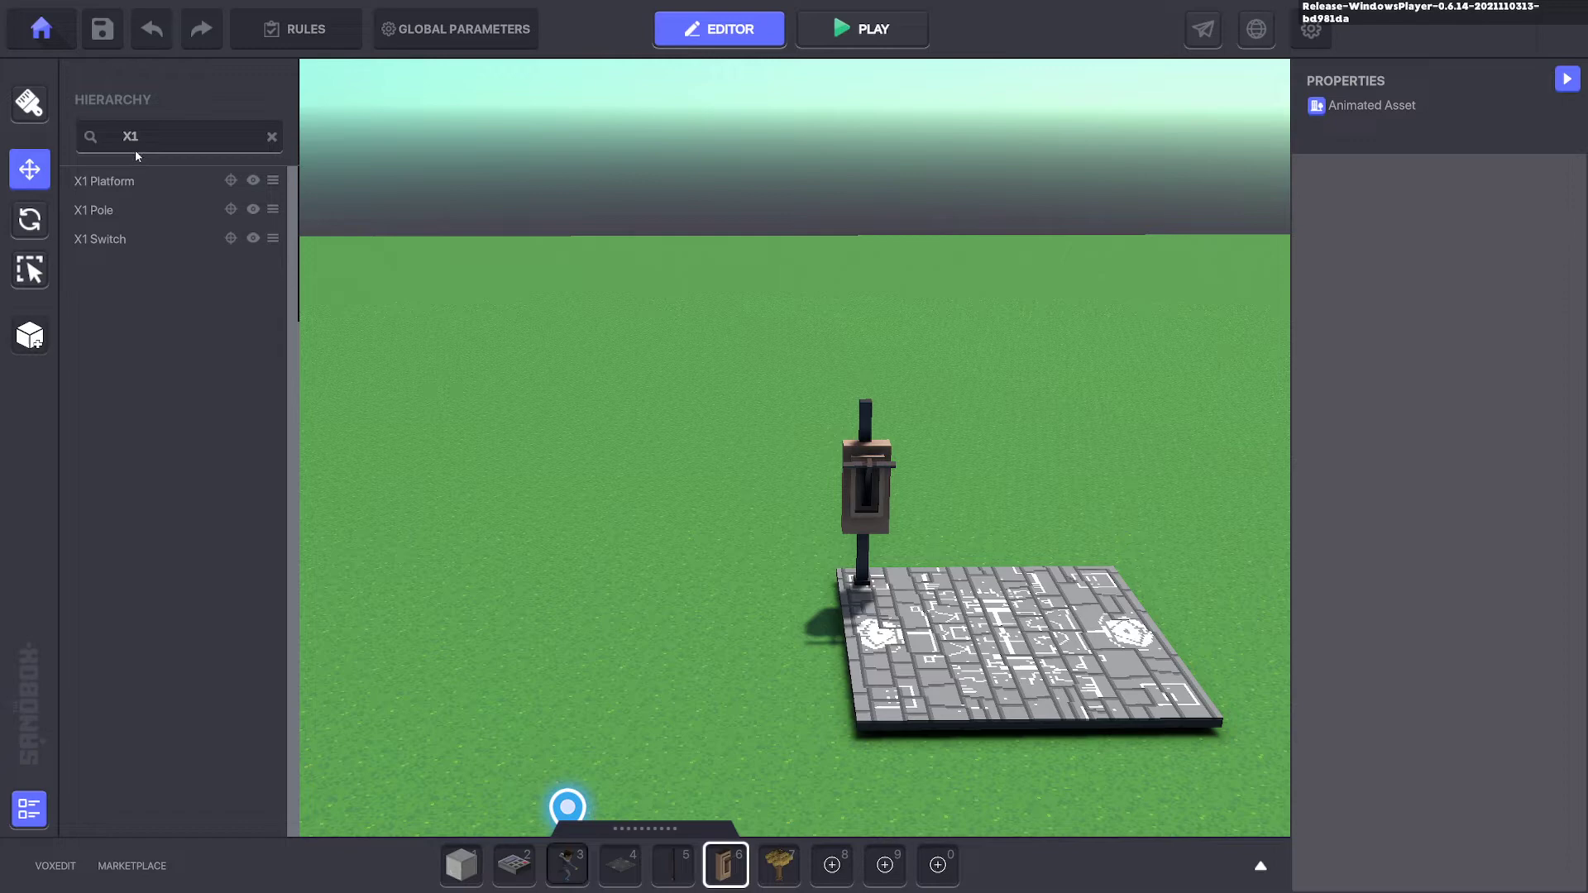
left_click(116, 185)
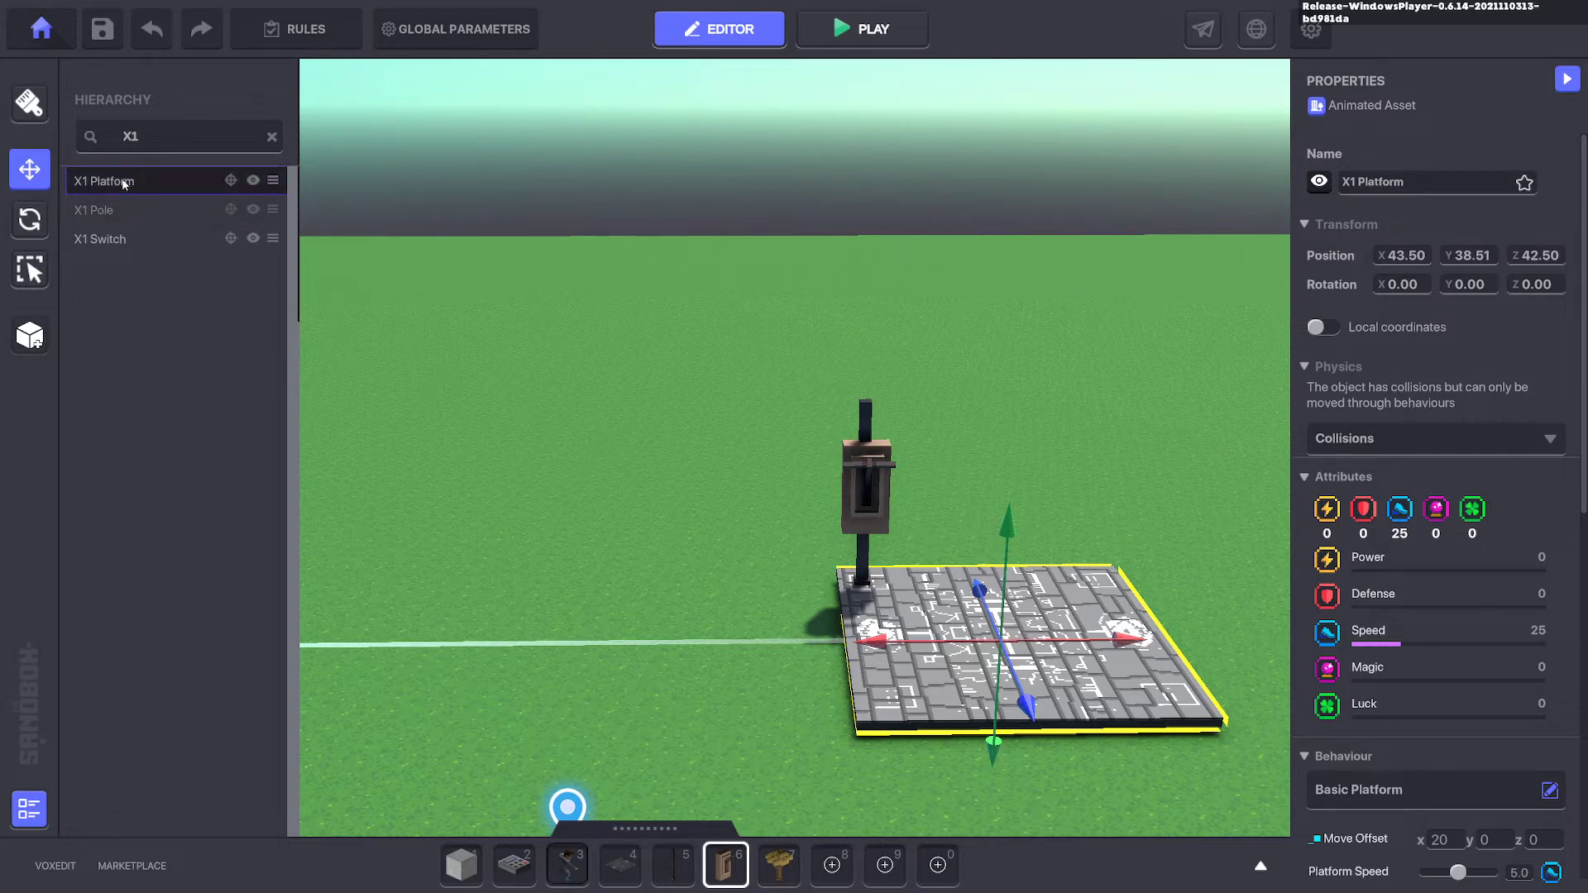
left_click_drag(123, 184, 123, 184)
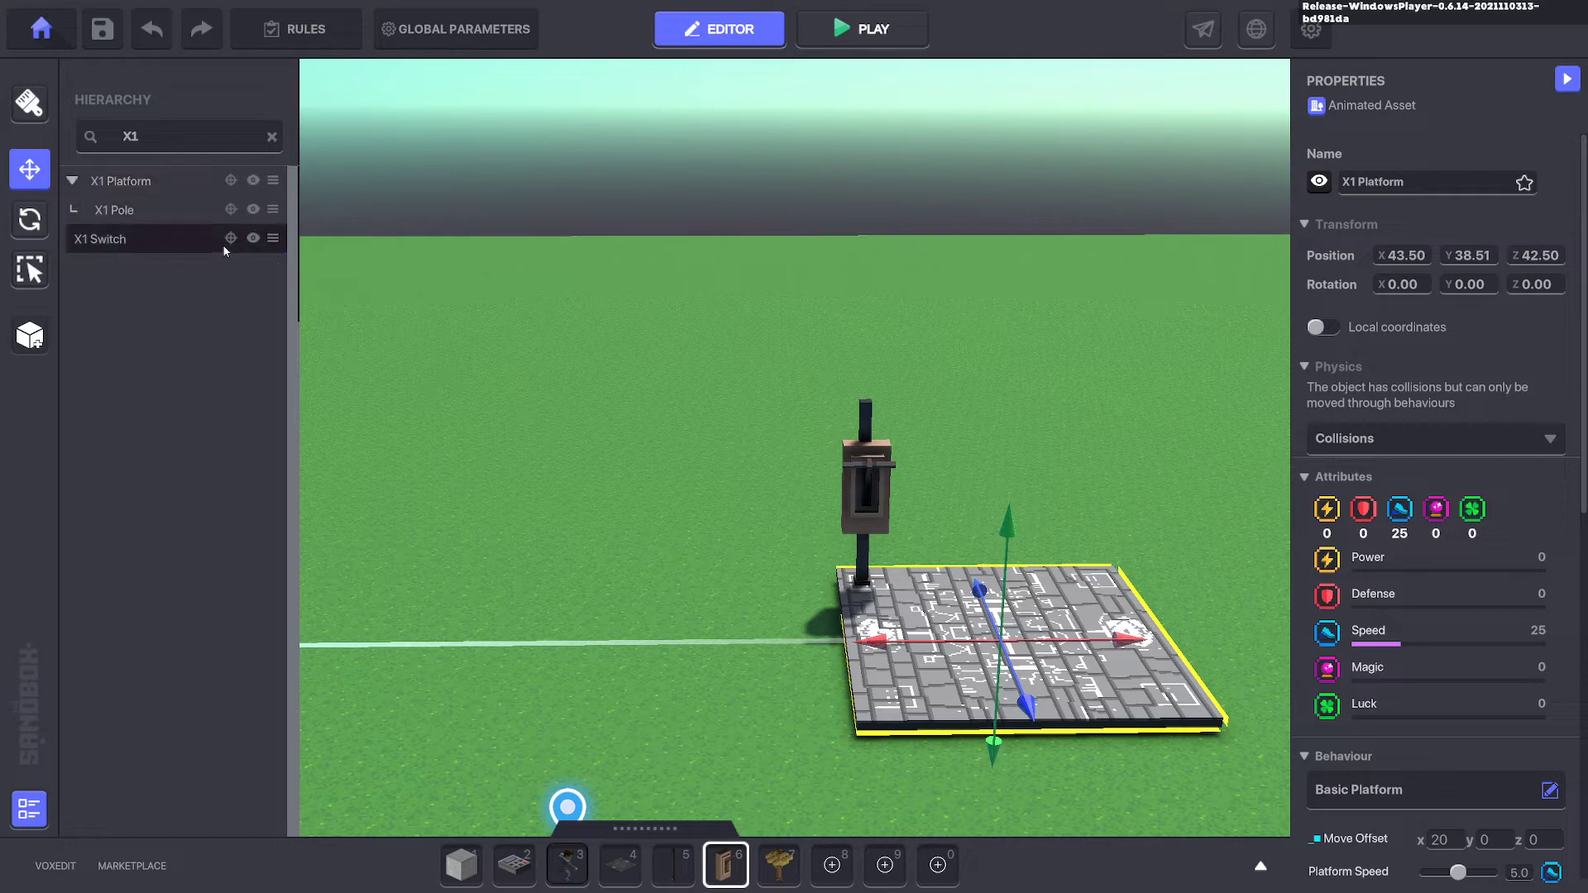
left_click_drag(231, 241, 124, 184)
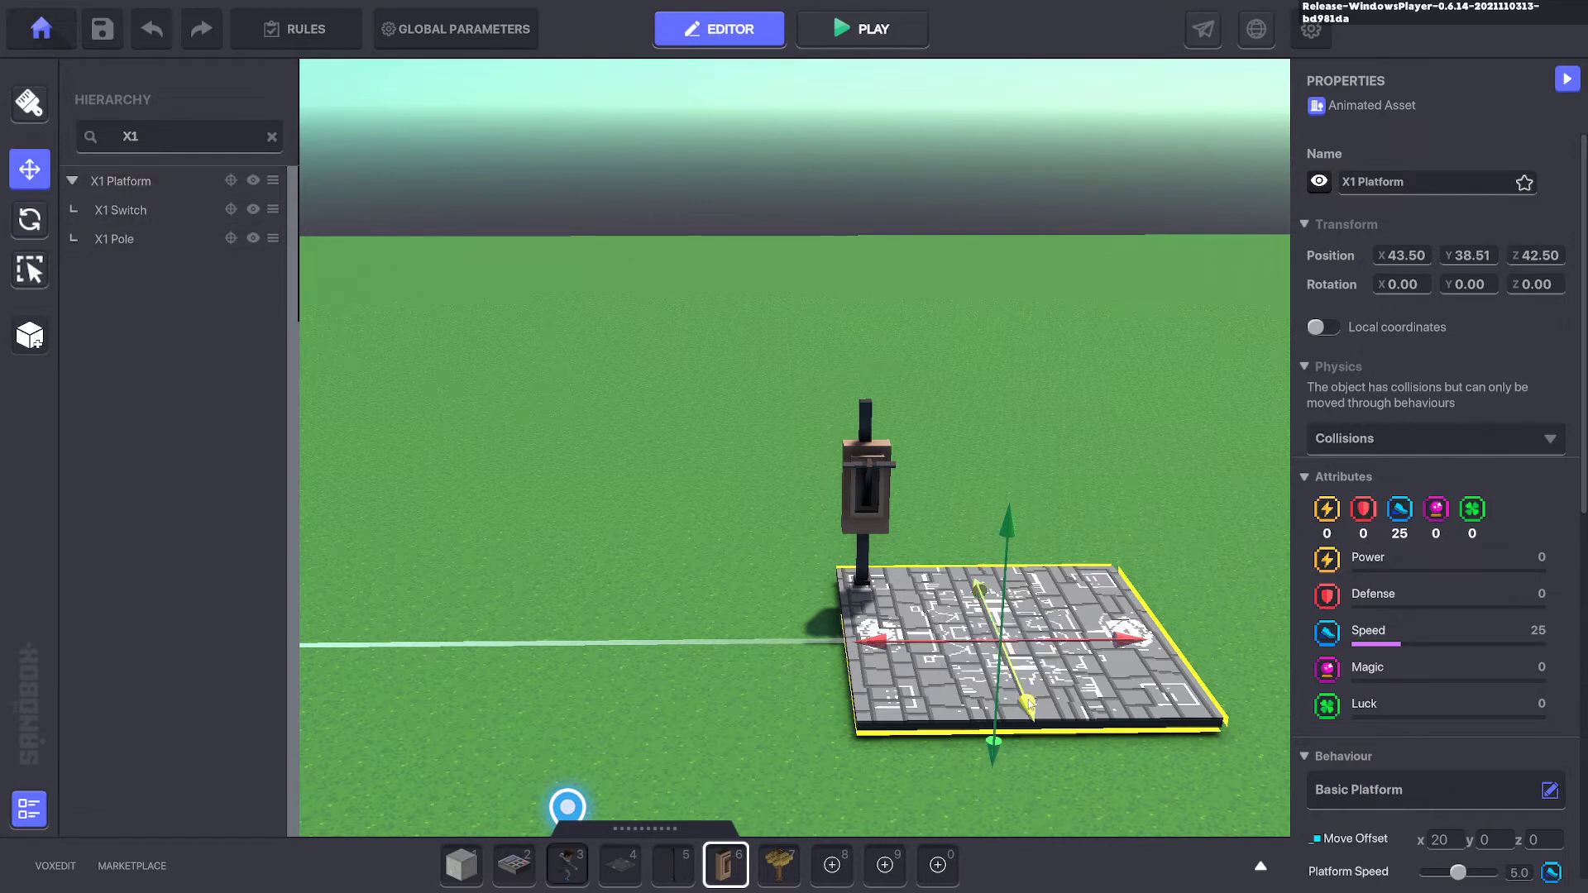
Step: Move the platform group back along Z and start a play test
mouse_move(1012, 657)
left_mouse_down()
mouse_move(936, 462)
mouse_move(894, 617)
left_mouse_up()
key("Escape")
left_click(895, 616)
left_click(1005, 525)
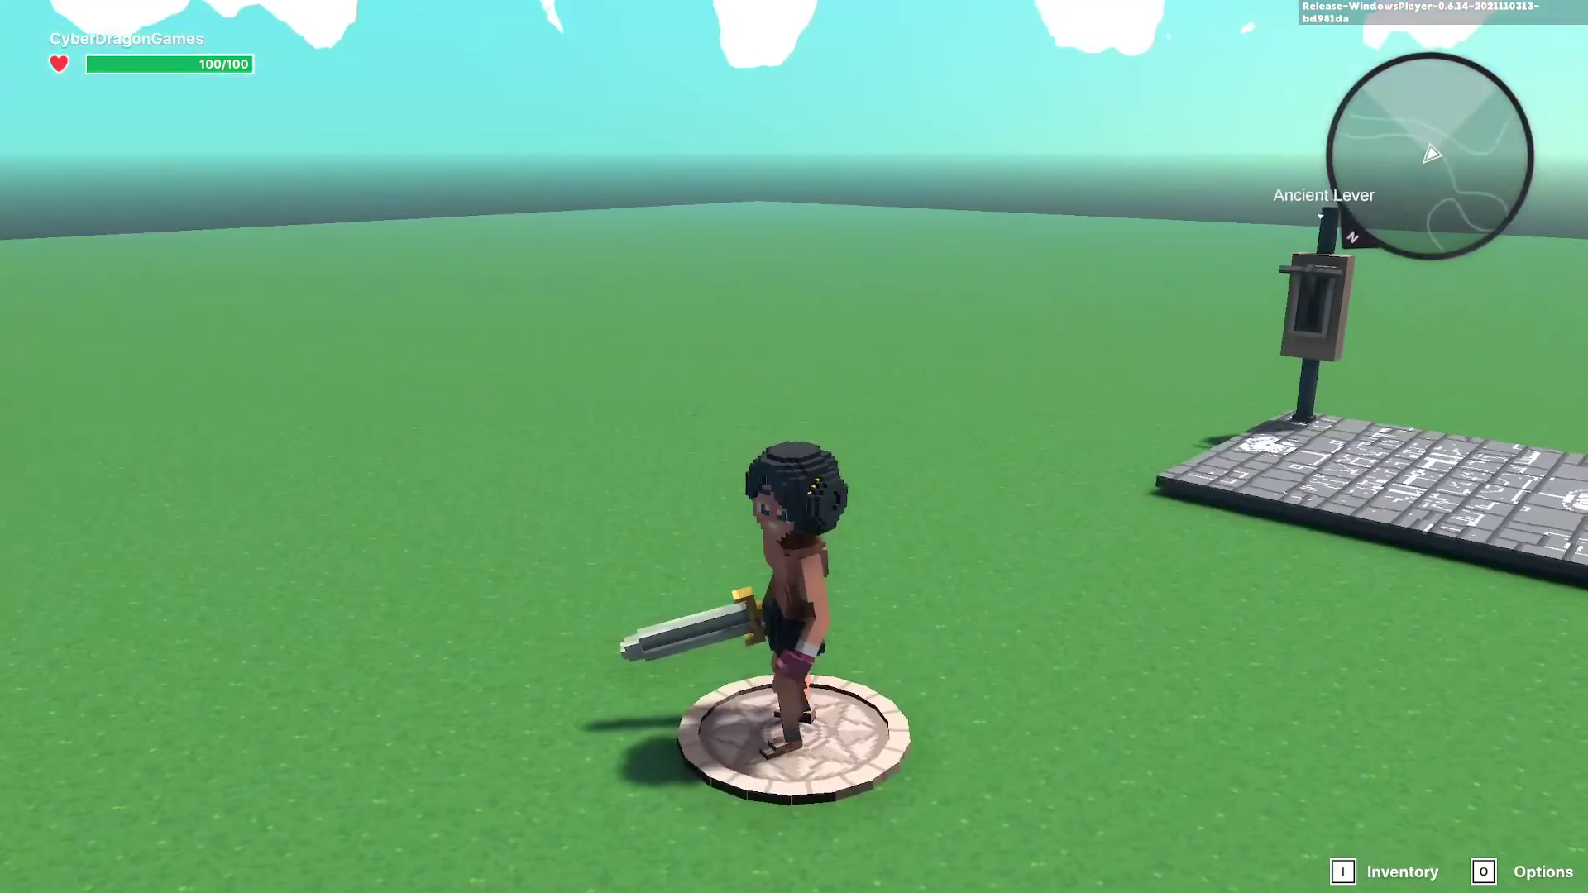
Step: Remove the lever's Indicator component and make it send the Platform.Go message
key("Escape")
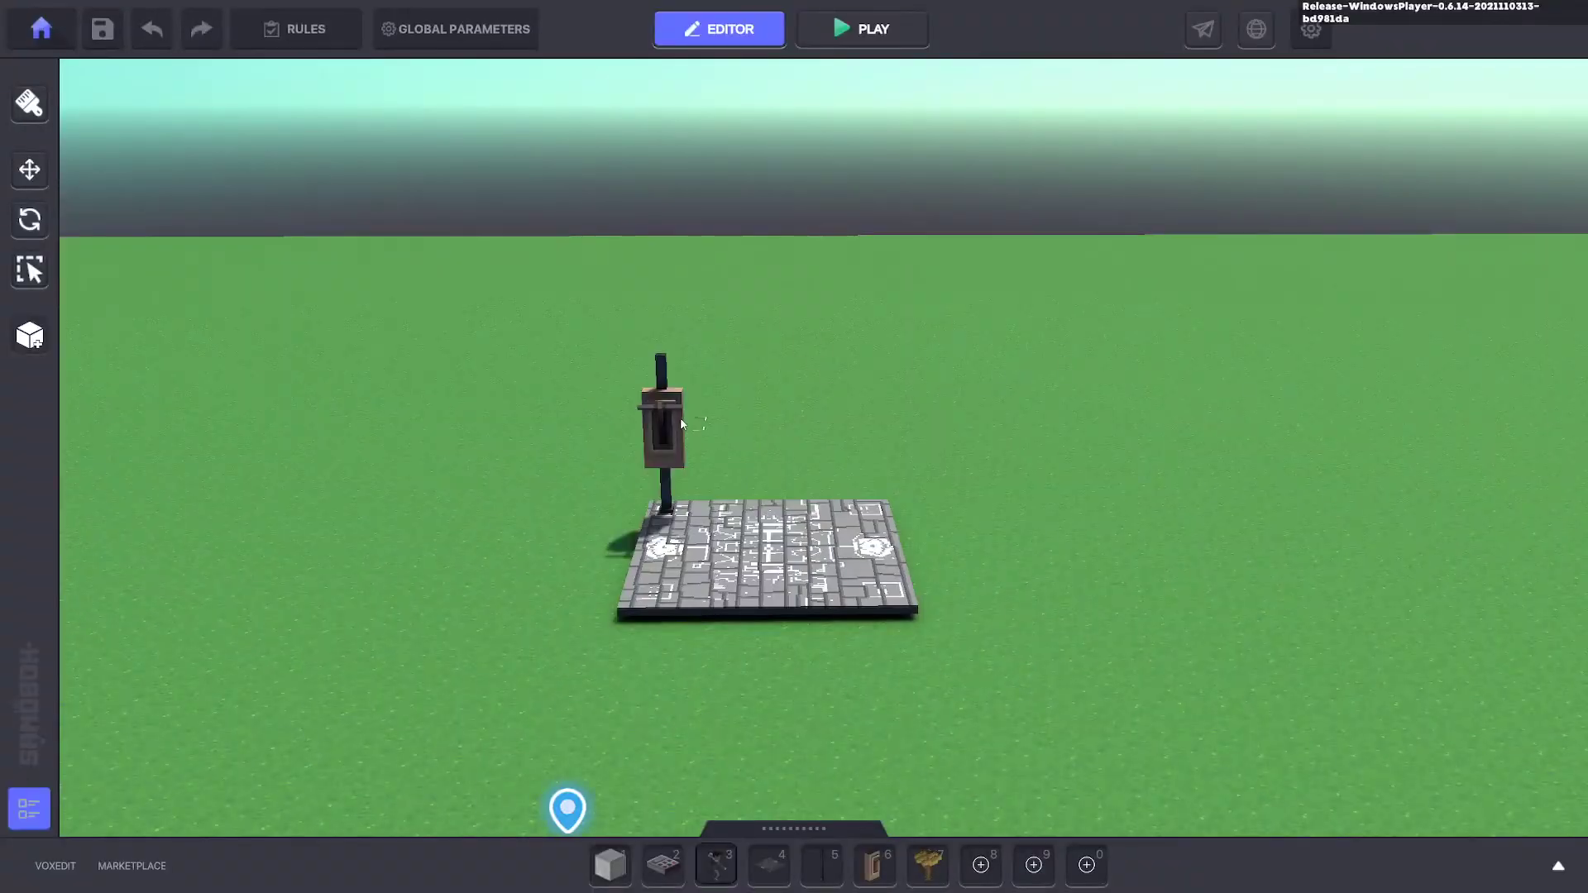
left_click(678, 423)
scroll(1550, 468, "down", 4)
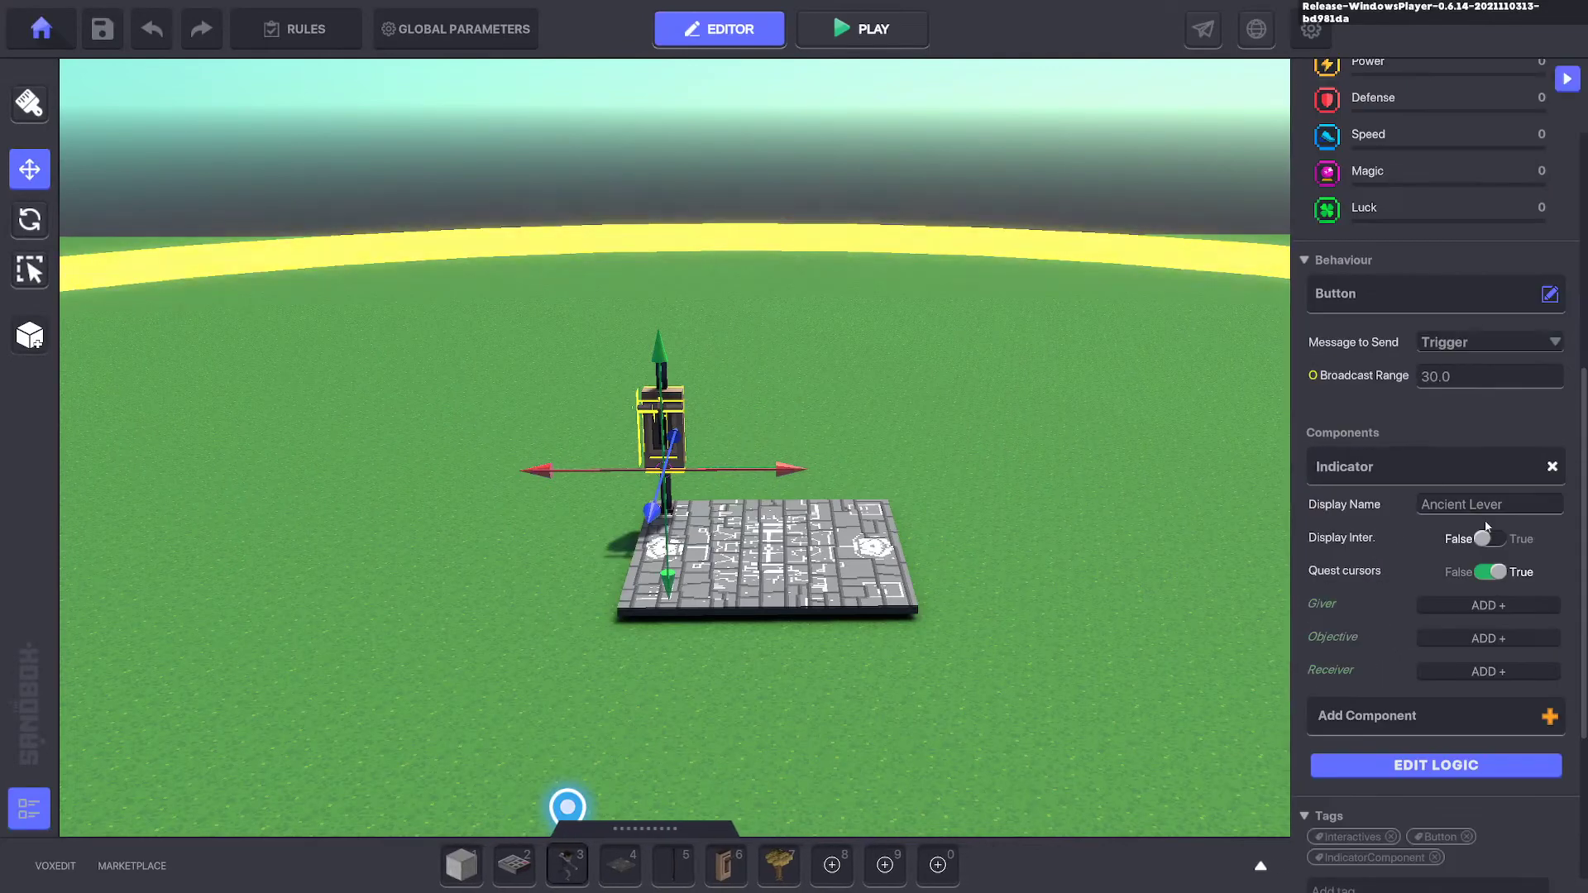
left_click(1551, 468)
left_click(1463, 341)
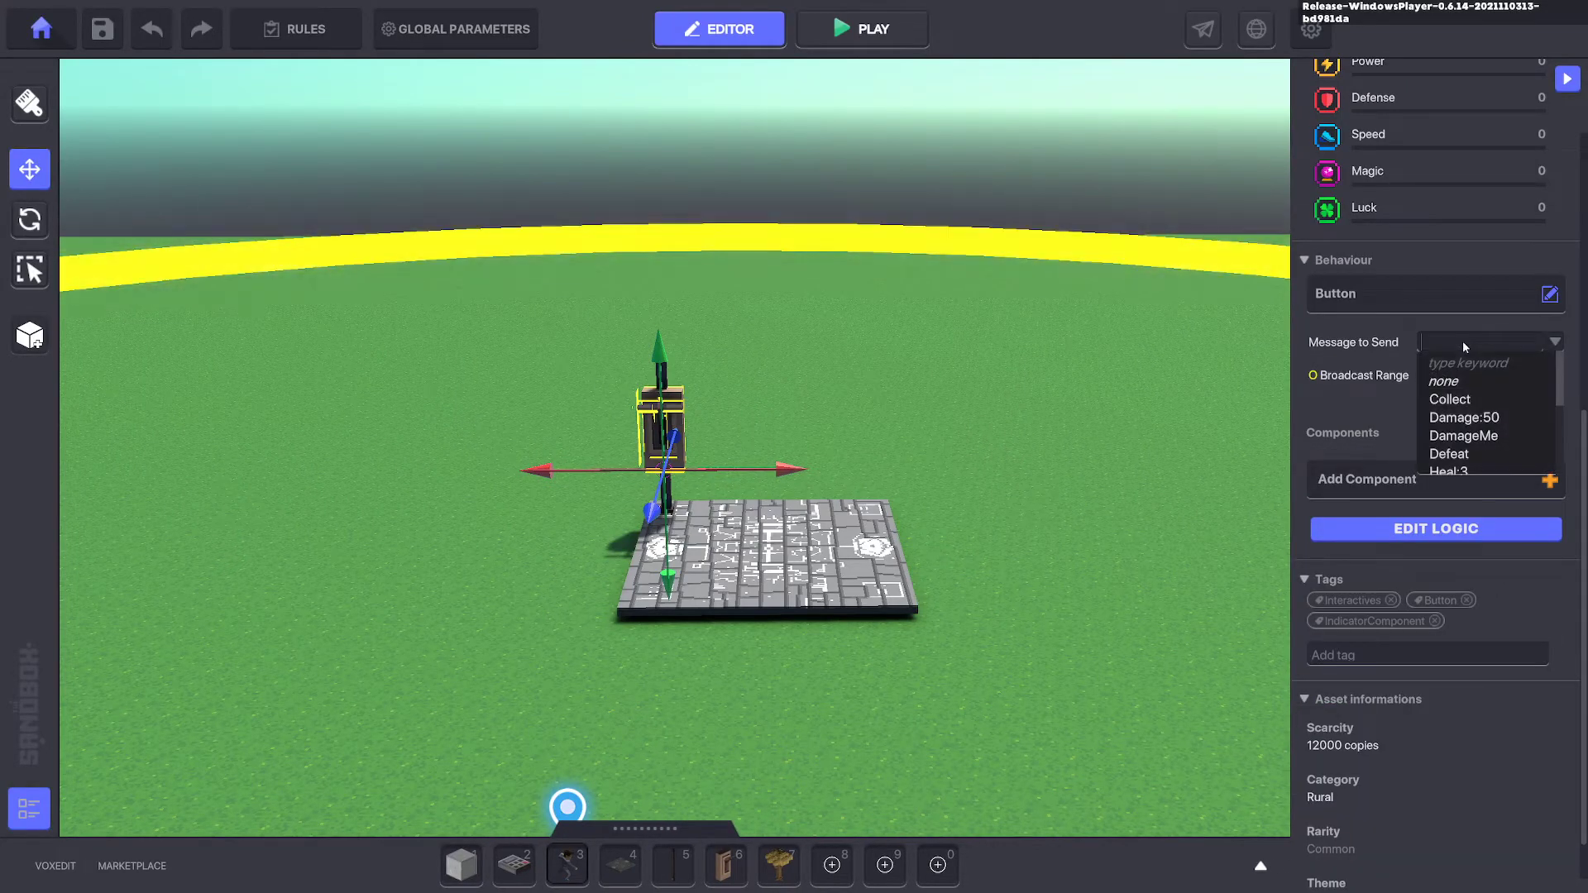
type("Pla")
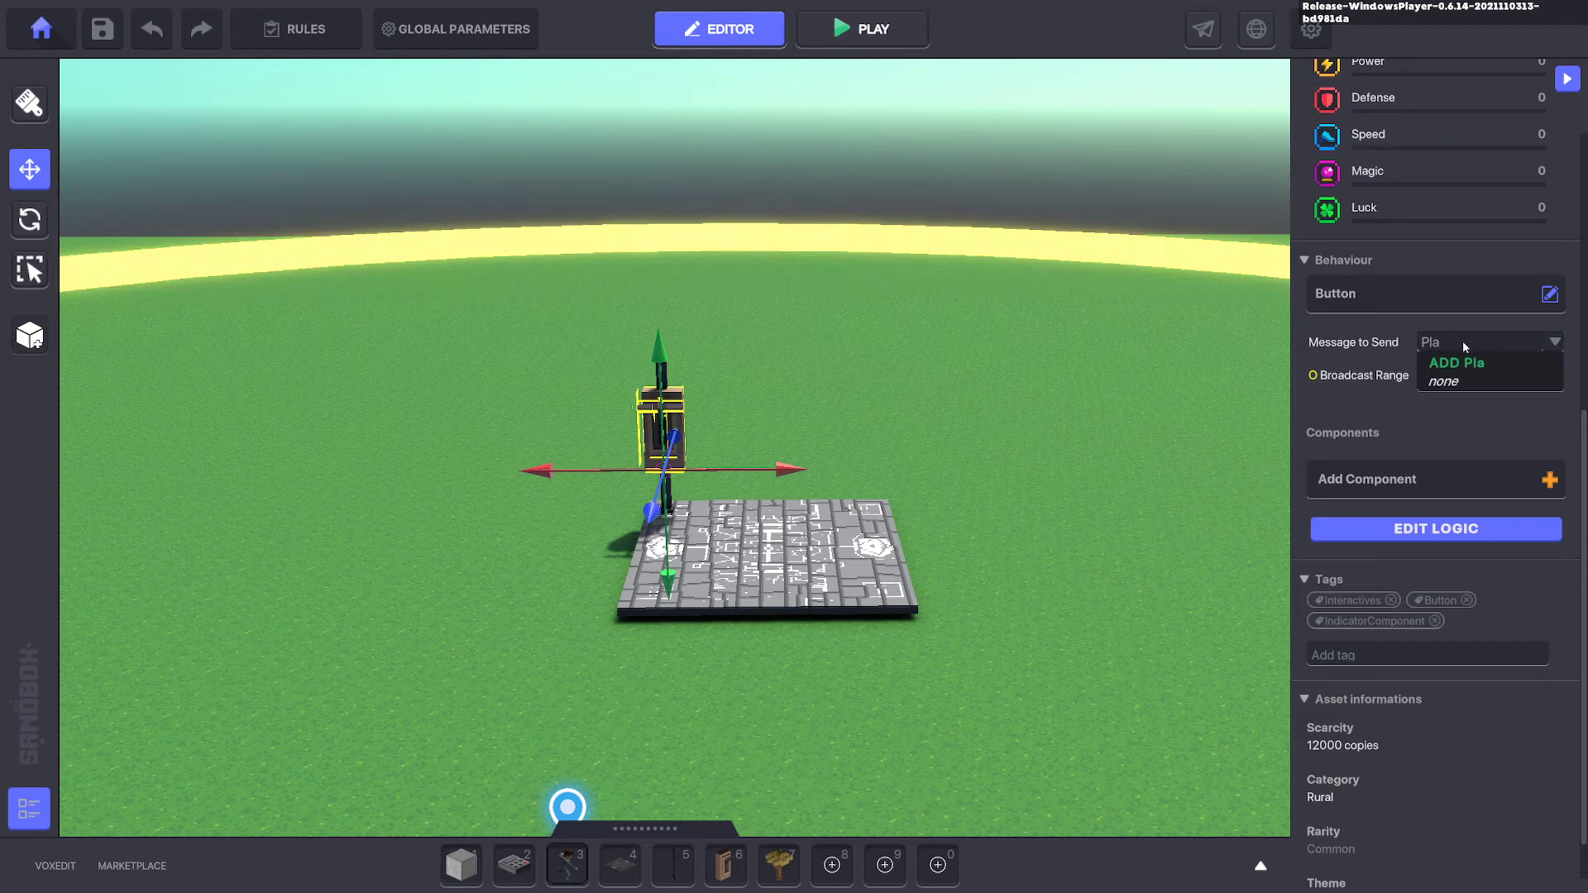
type("tform")
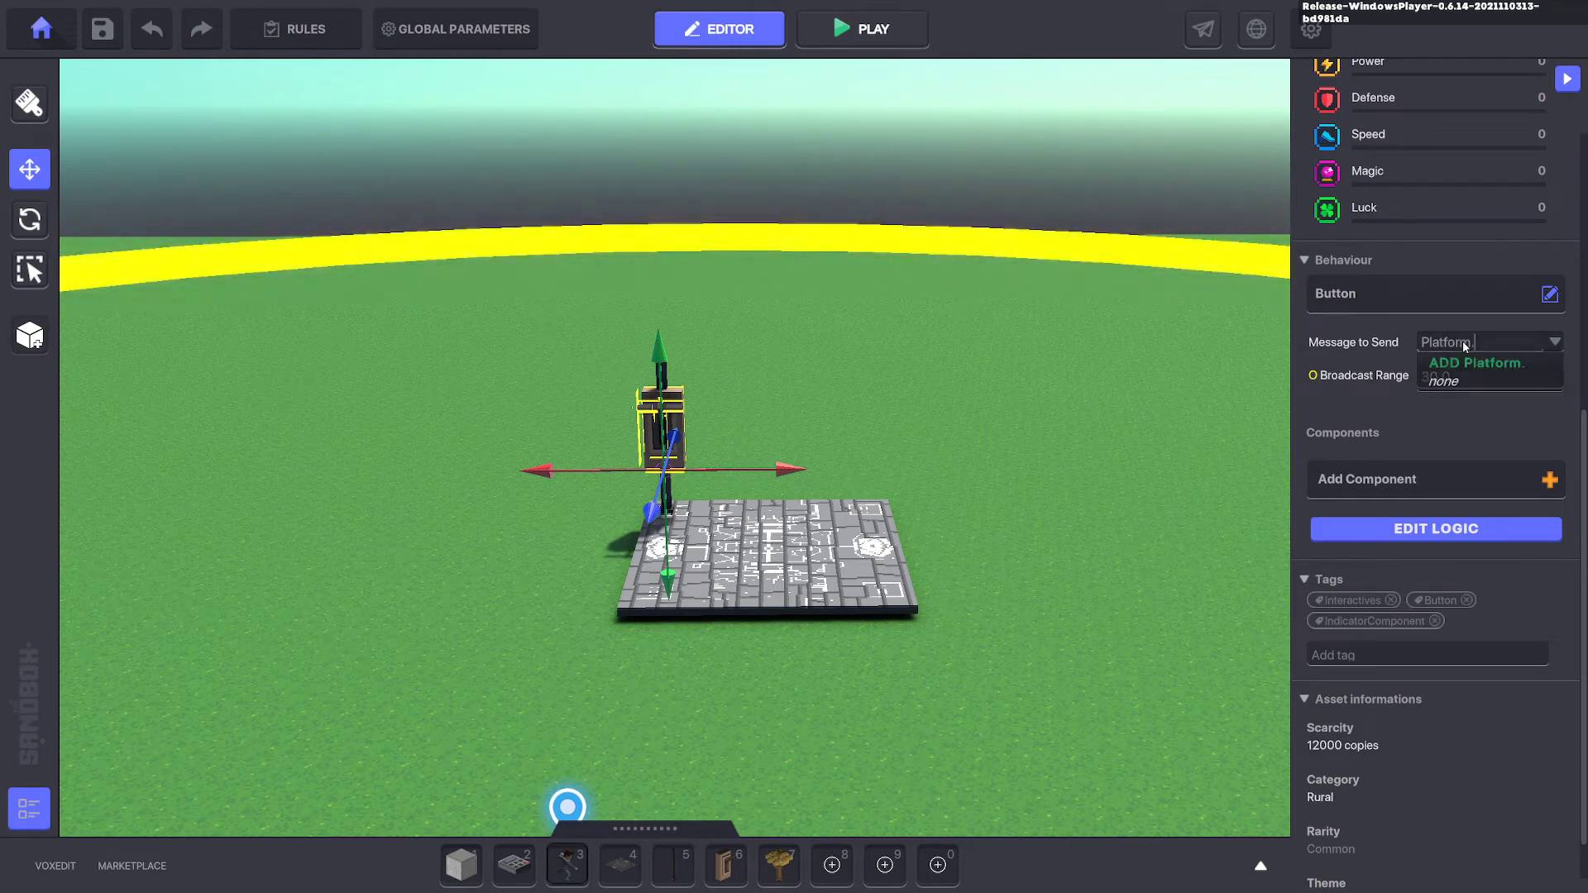
type(".Go")
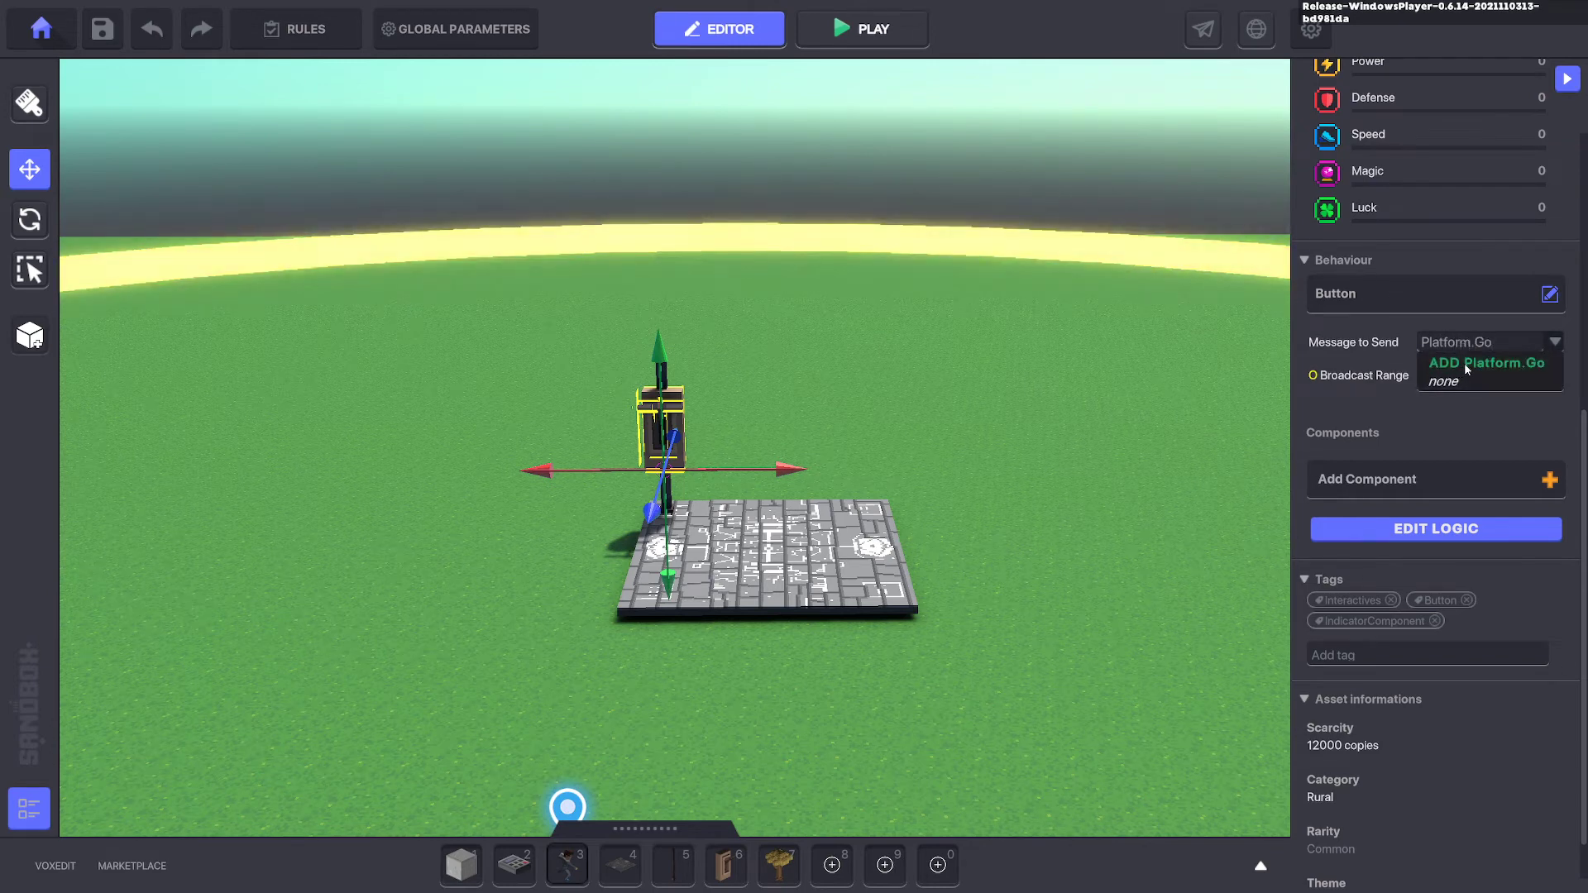
left_click(1465, 363)
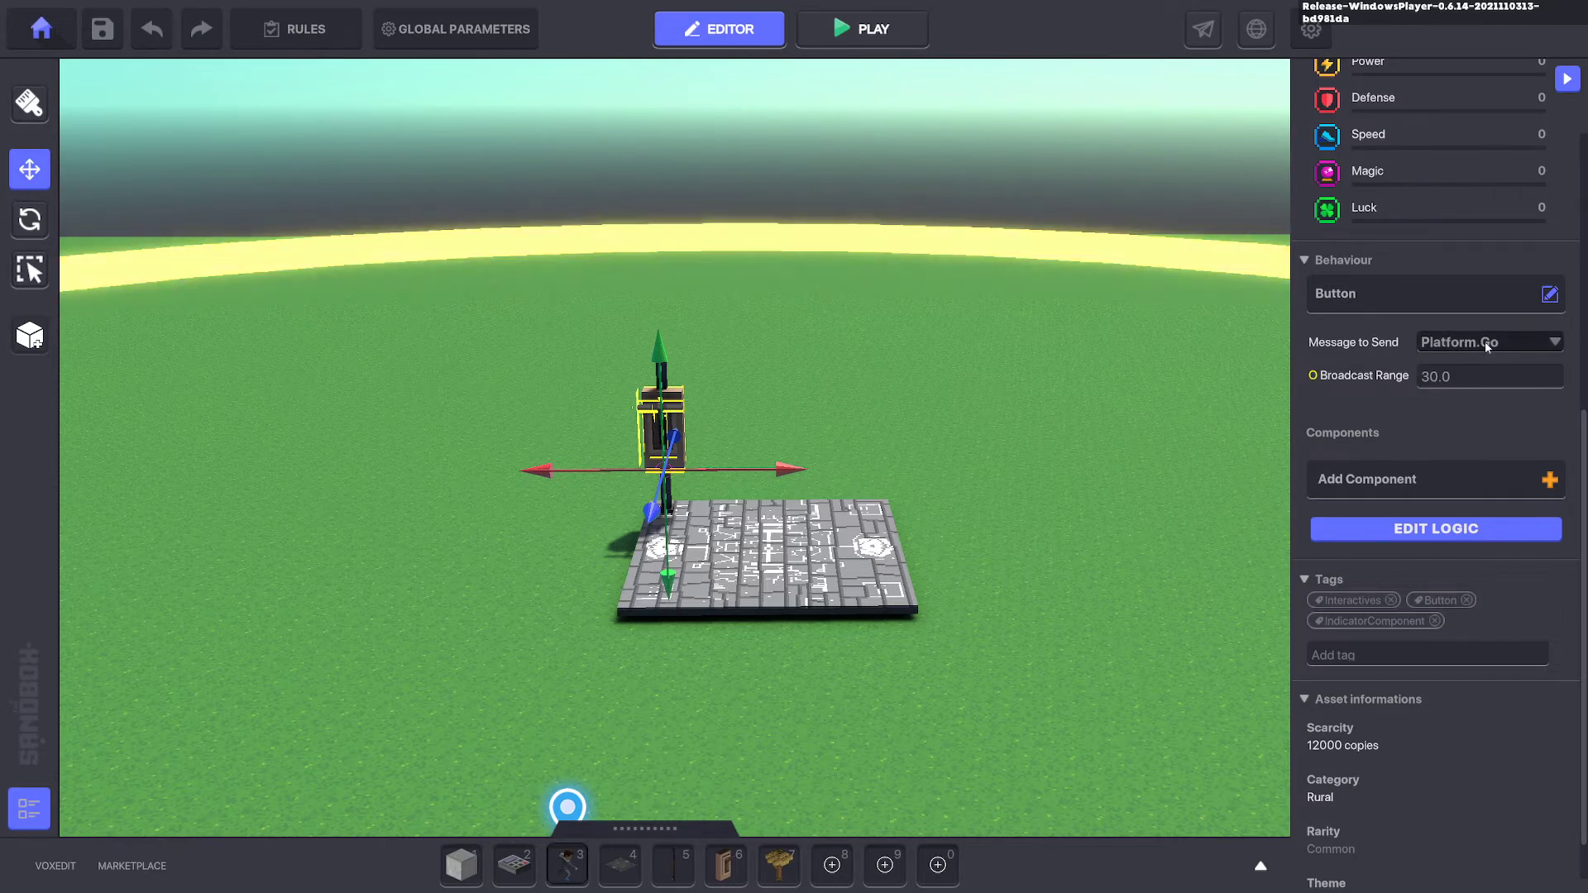
Step: Set the platform's Toggle Behaviour Turn ON Message to Platform.Go, then recheck both objects
left_click(914, 550)
left_click(1458, 537)
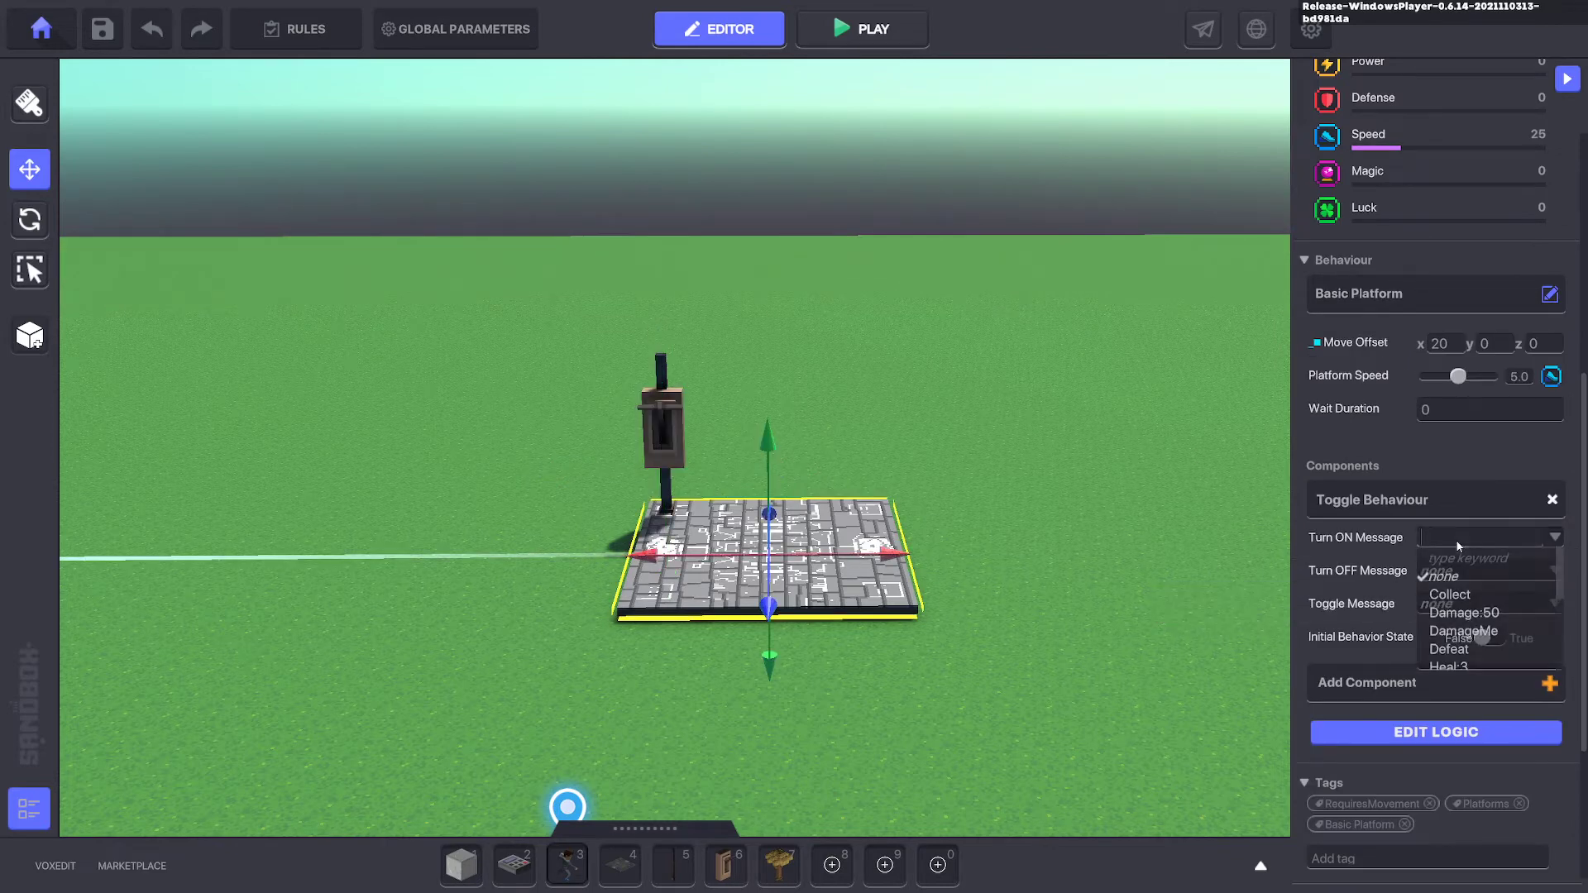
type("Plat")
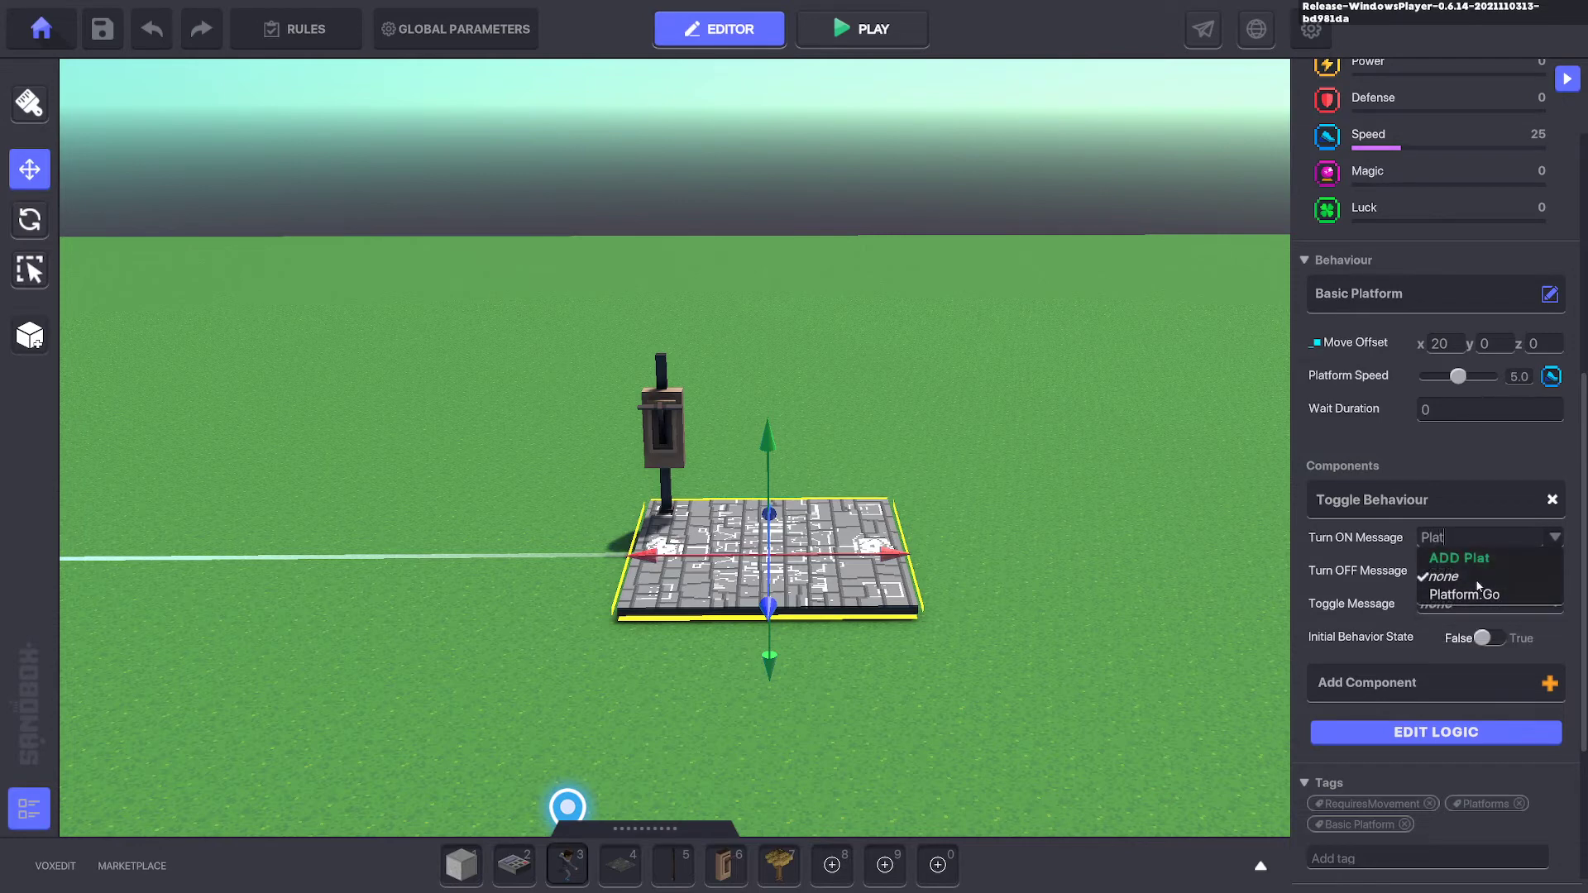
left_click(1472, 593)
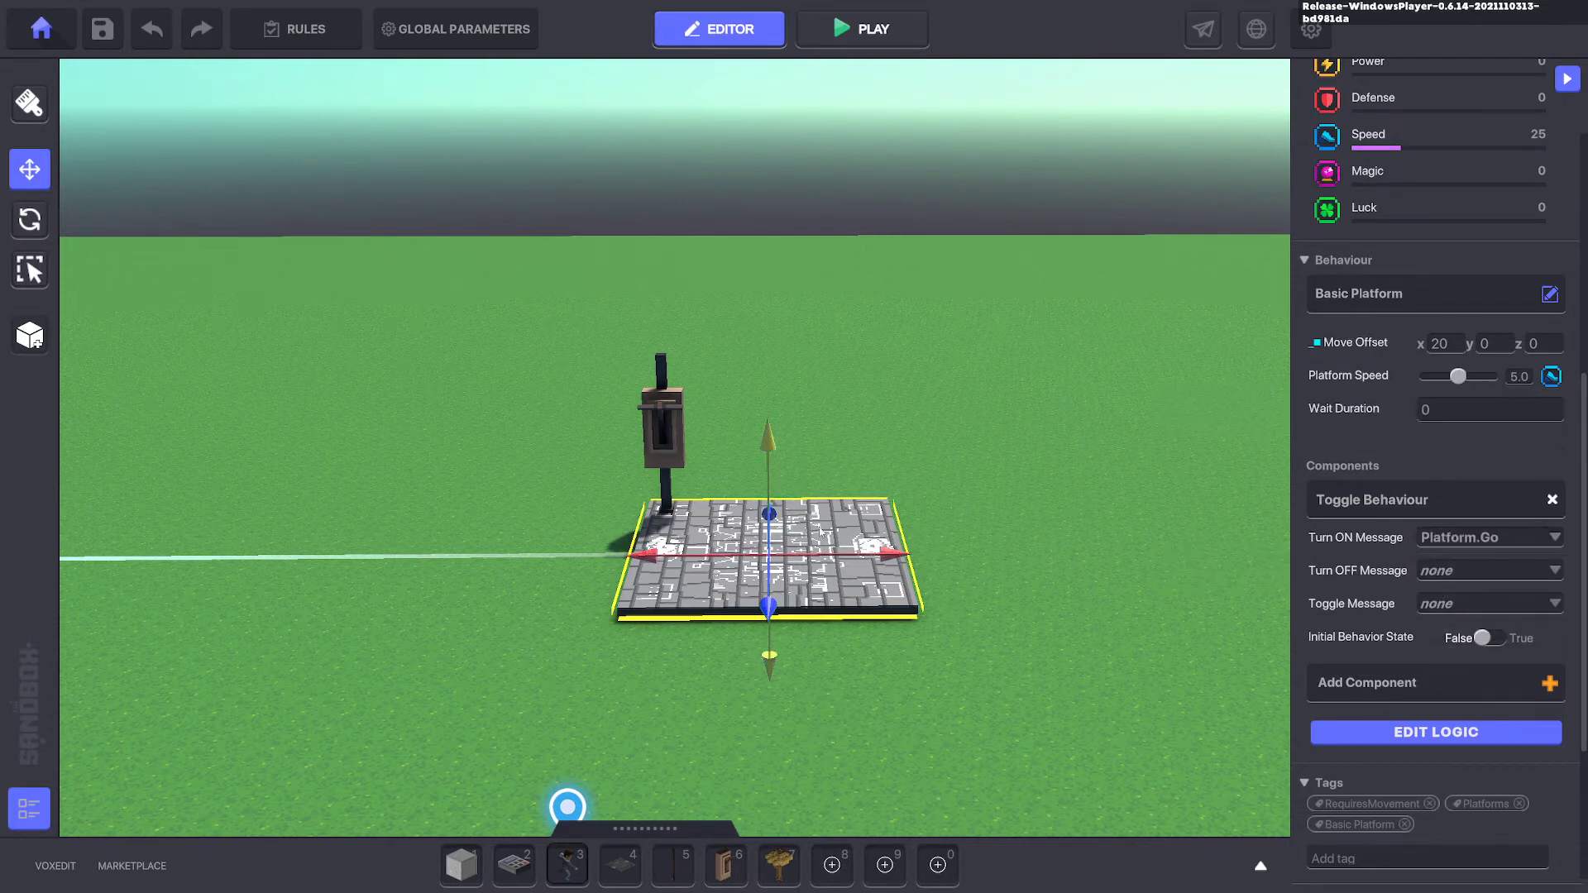
left_click(669, 415)
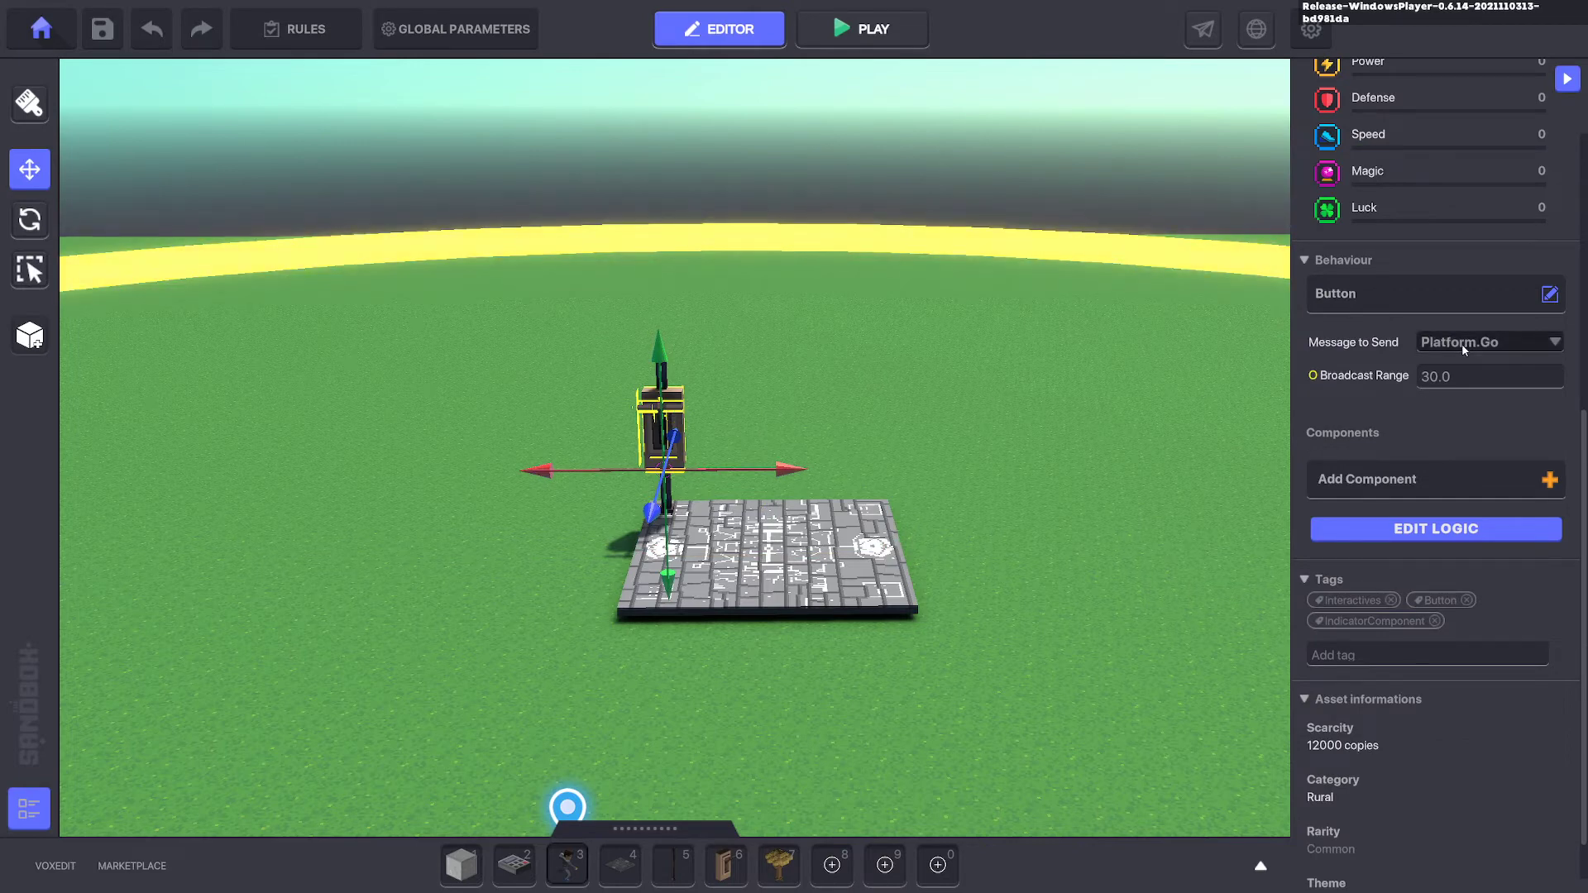
left_click(906, 566)
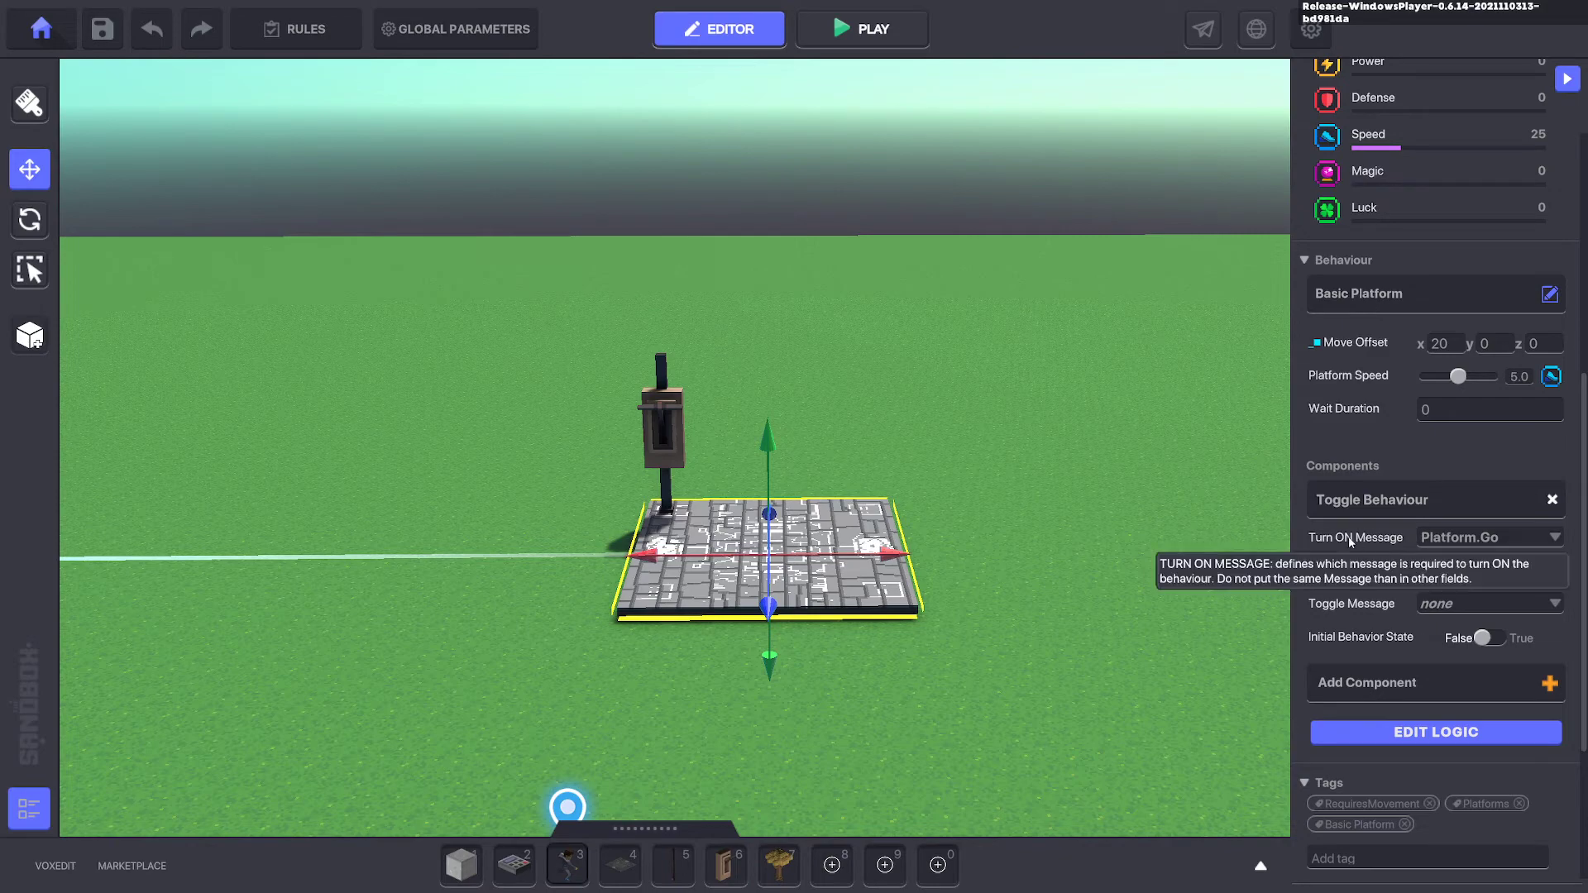
Step: Start play mode with P and walk the avatar toward the platform and switch
left_click(996, 473)
key("p")
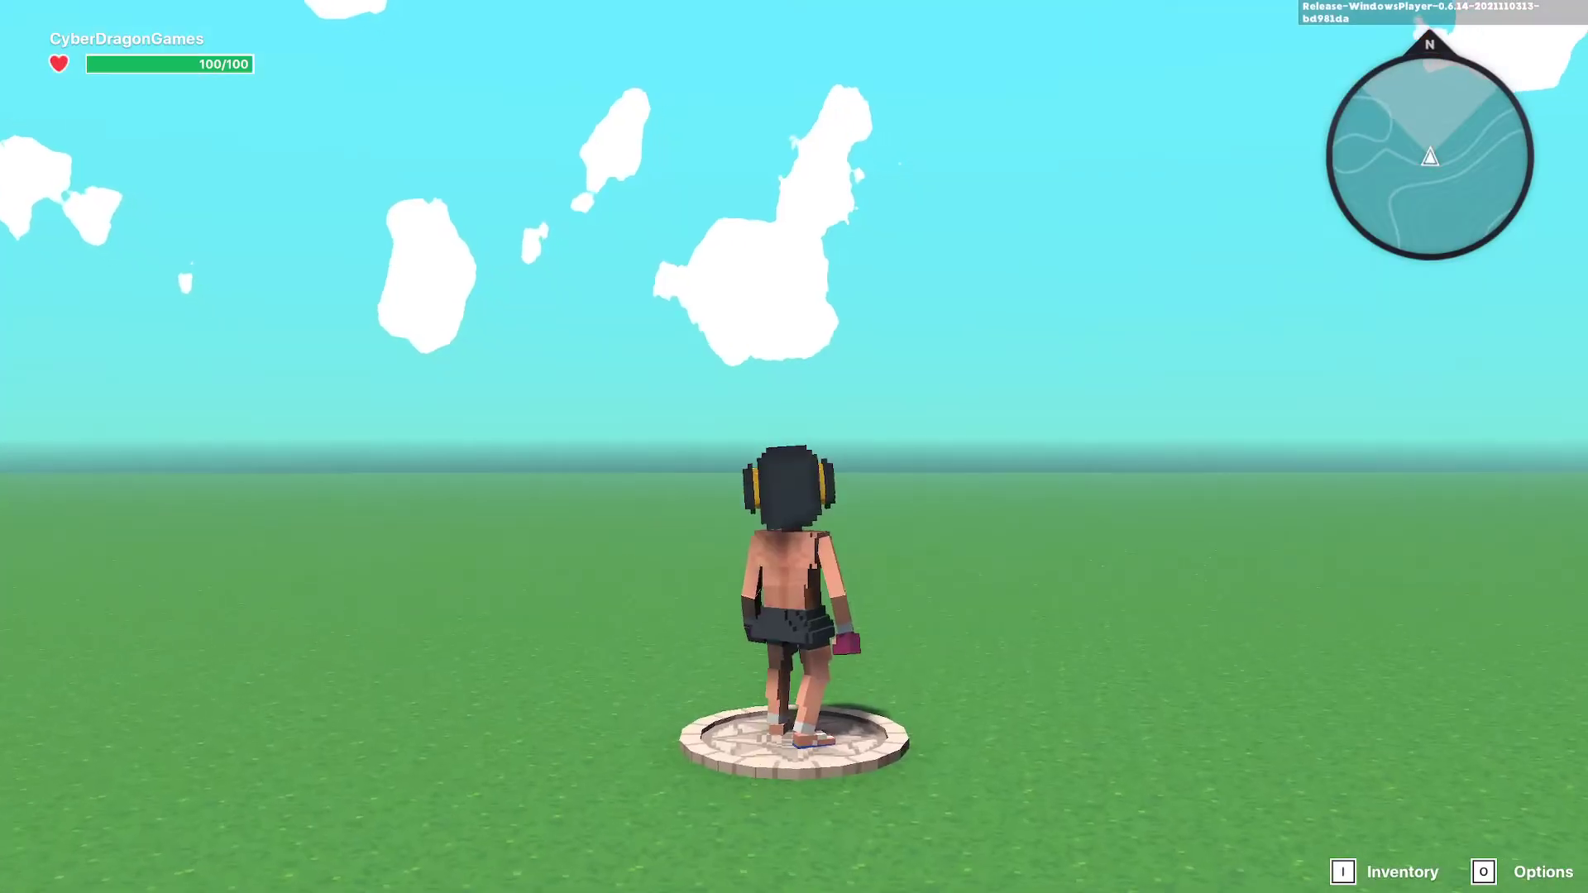
key("w")
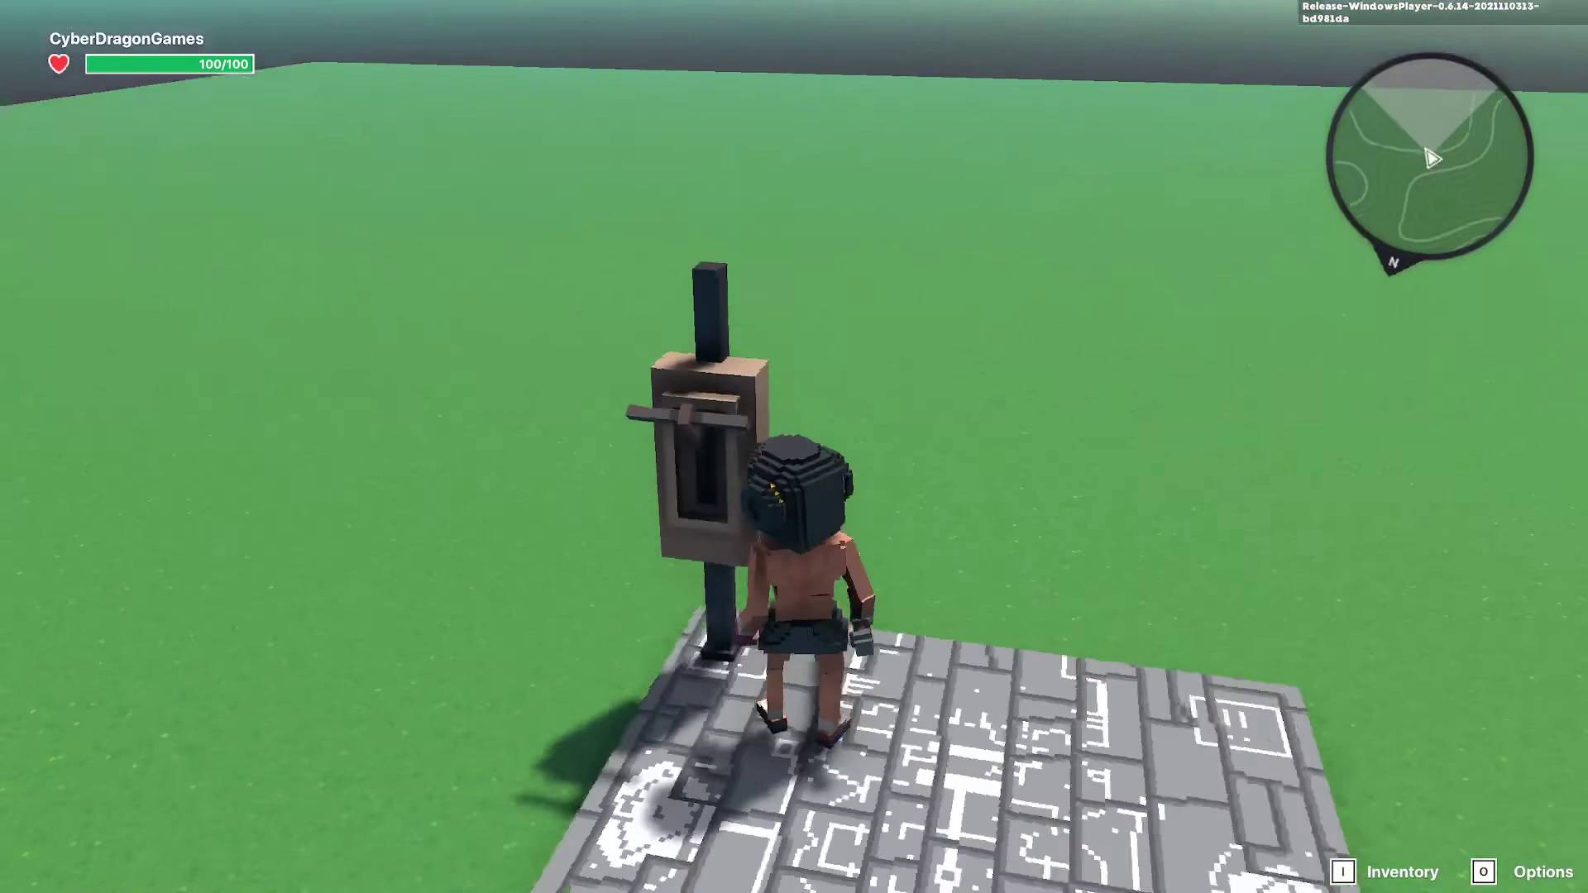
Step: Duplicate the platform, pole and switch with Ctrl+D and move the copy behind the original
key("Escape")
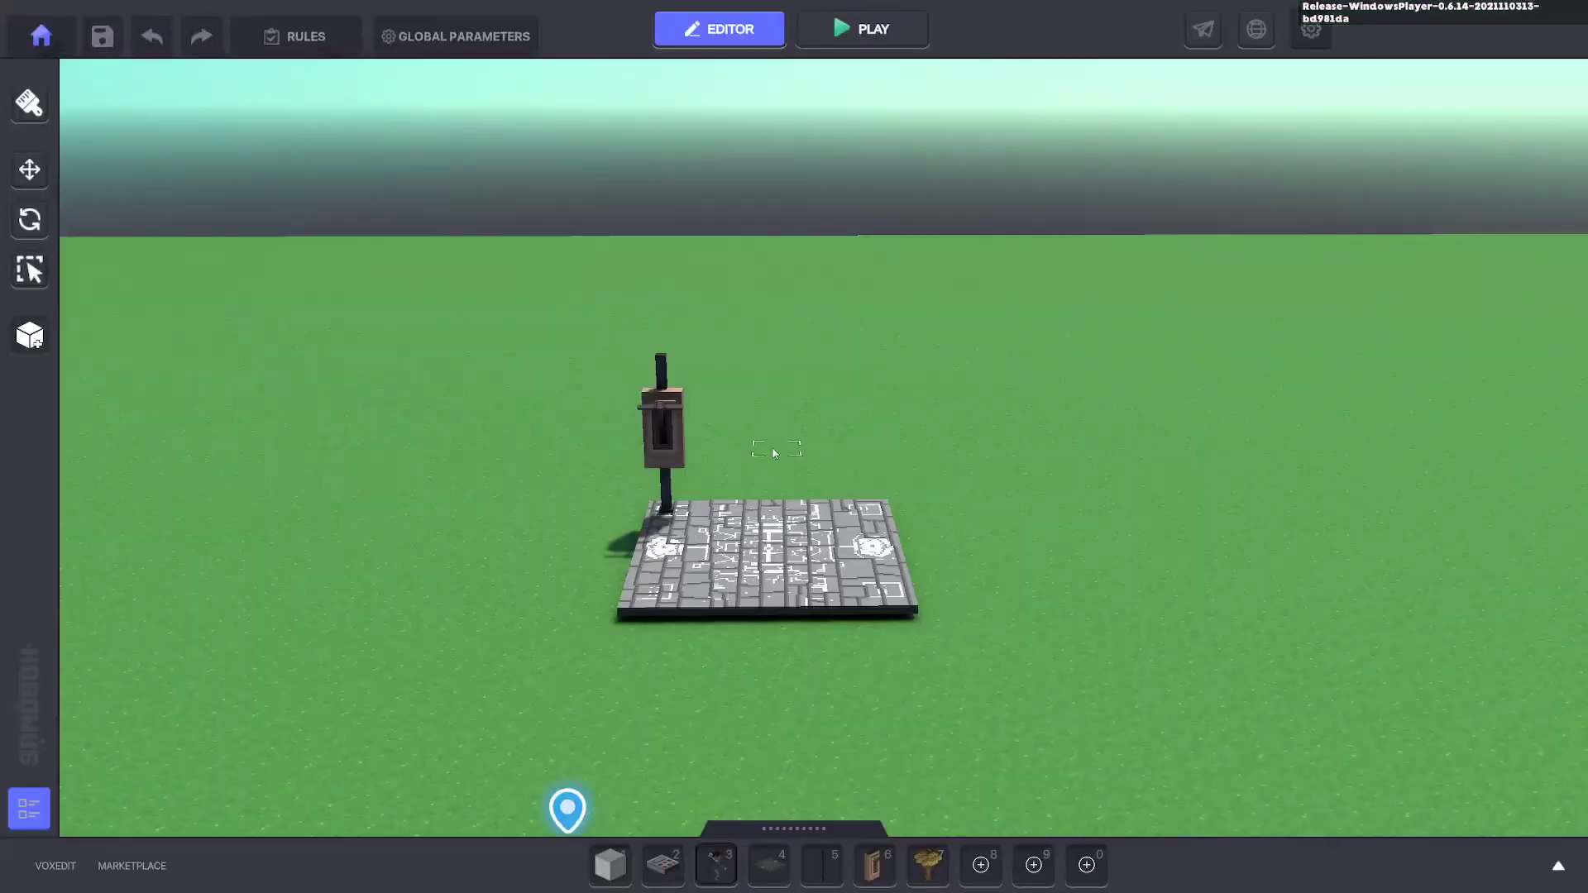
left_click(840, 551)
left_click_drag(965, 655, 951, 637)
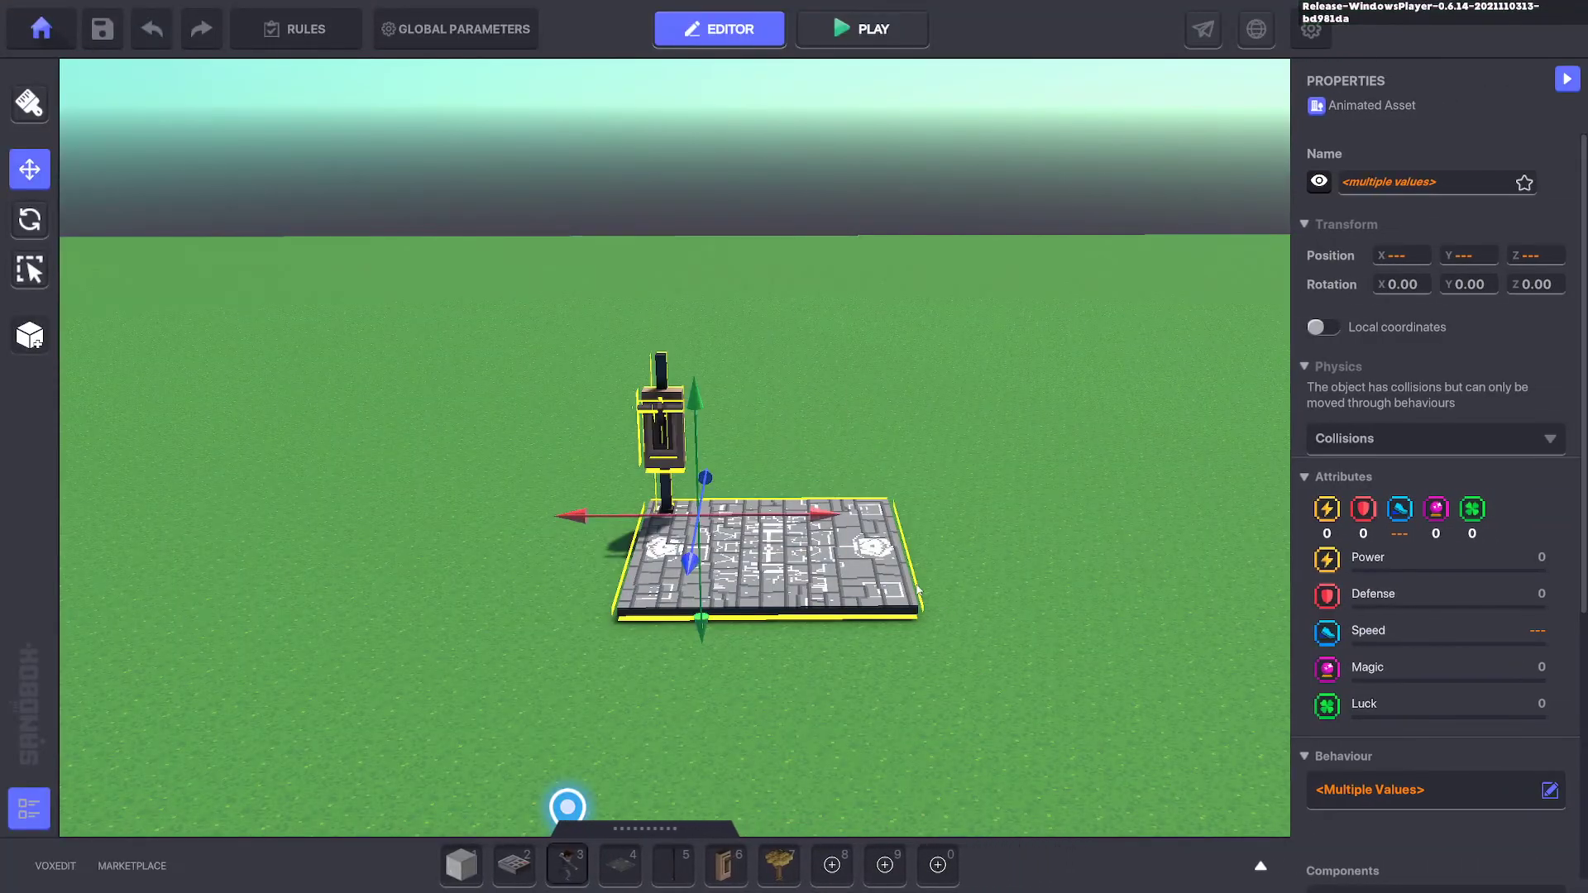
key("ctrl+d")
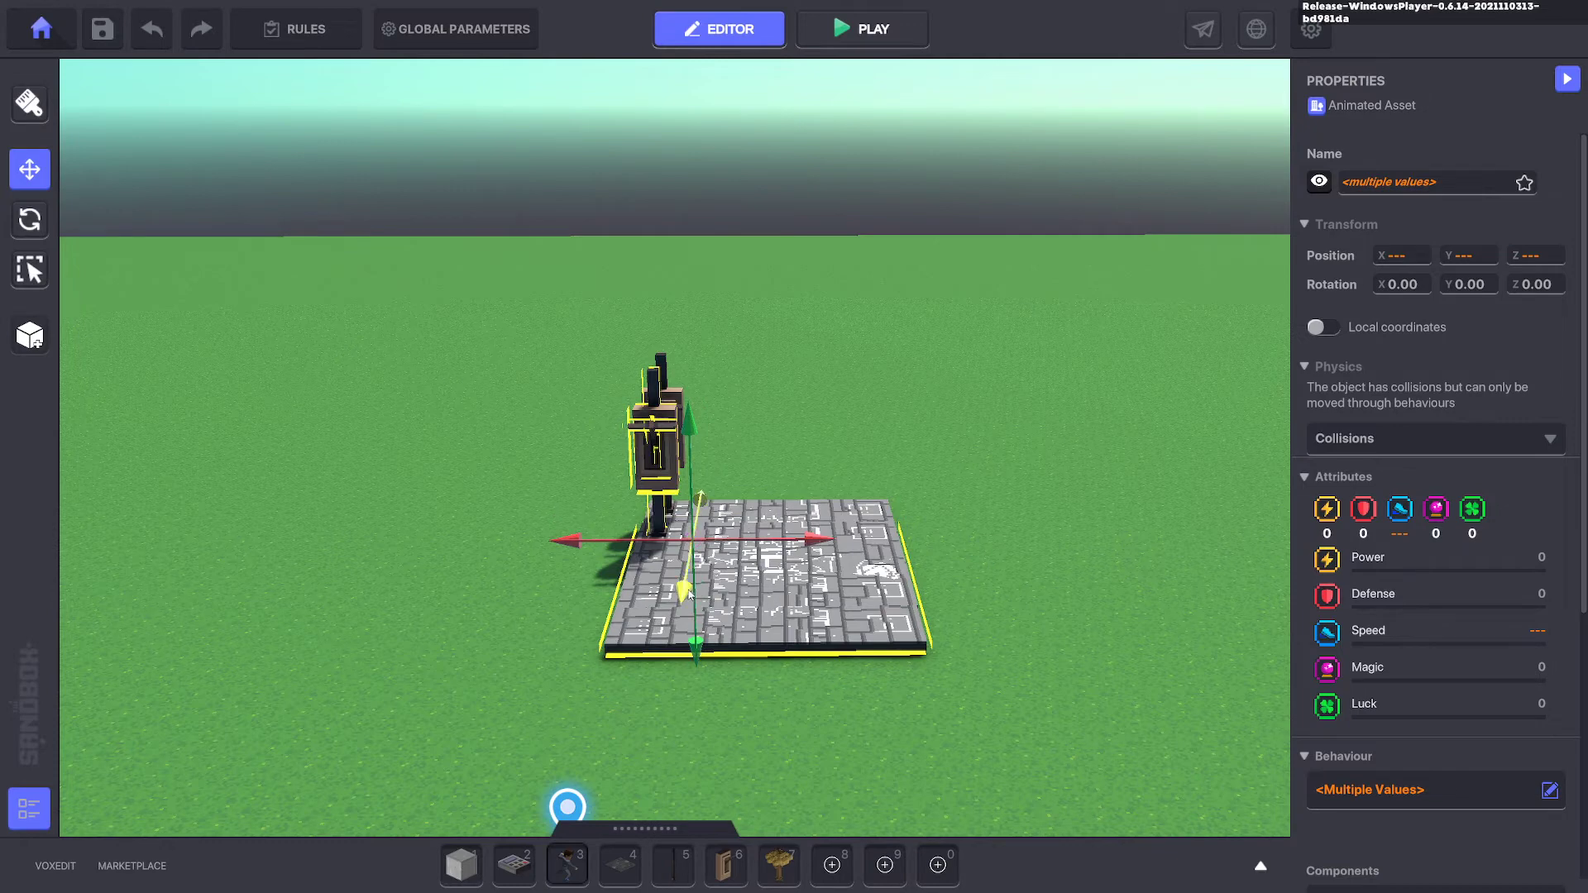
left_click_drag(751, 558, 755, 401)
Step: Slide the front platform left and line up the rear copy along X
left_click(940, 432)
left_click(871, 558)
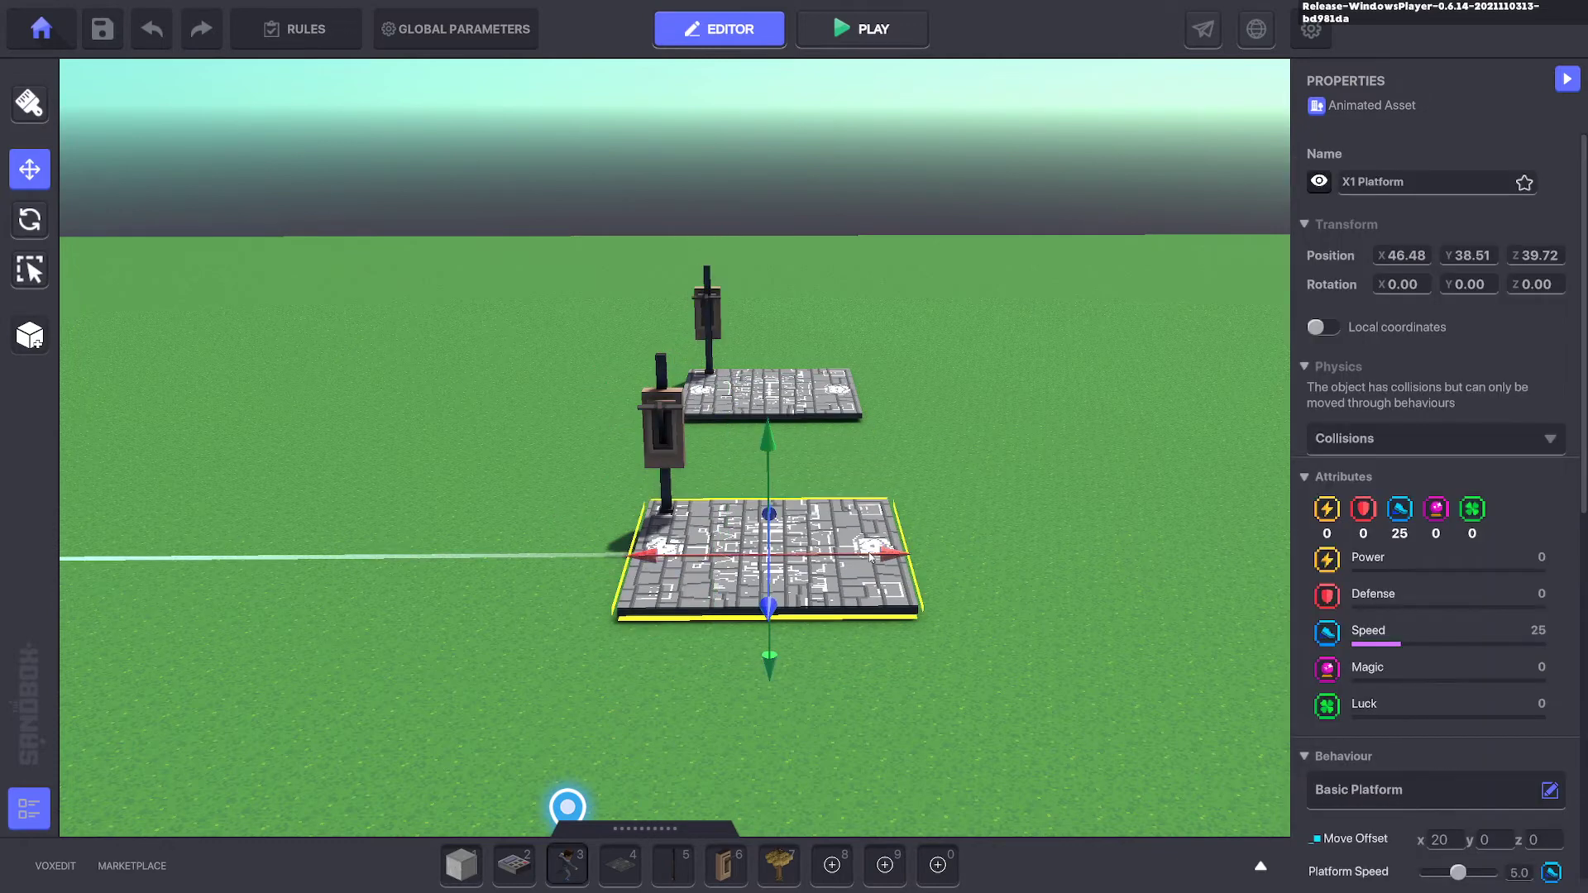
left_click_drag(879, 560, 773, 561)
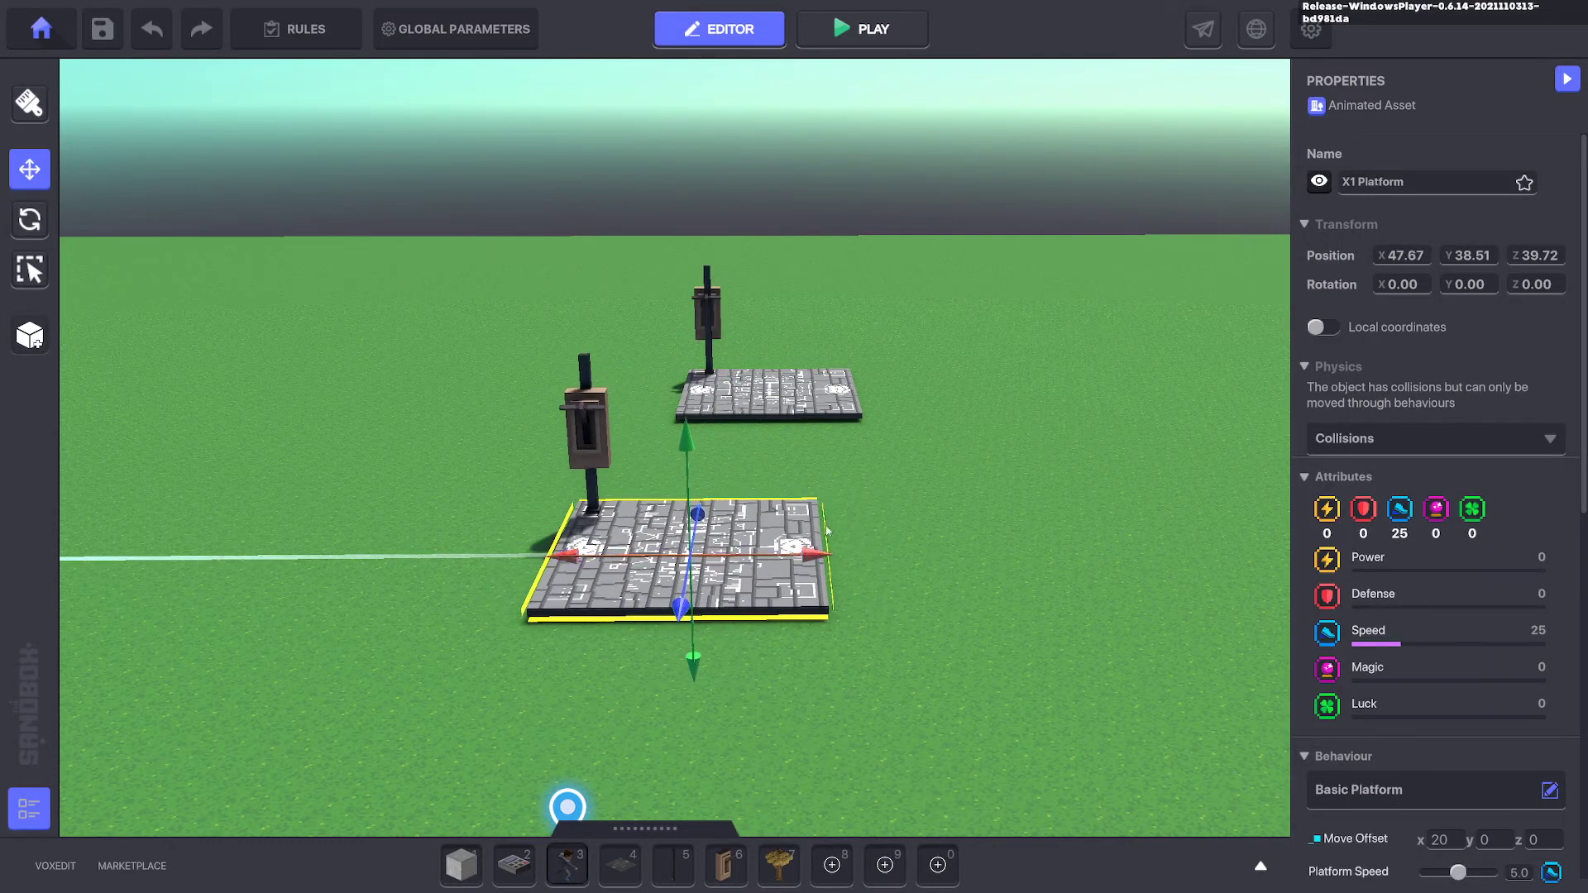
left_click(865, 401)
mouse_move(864, 401)
left_mouse_down()
mouse_move(940, 401)
mouse_move(869, 399)
left_mouse_up()
scroll(880, 361, "up", 3)
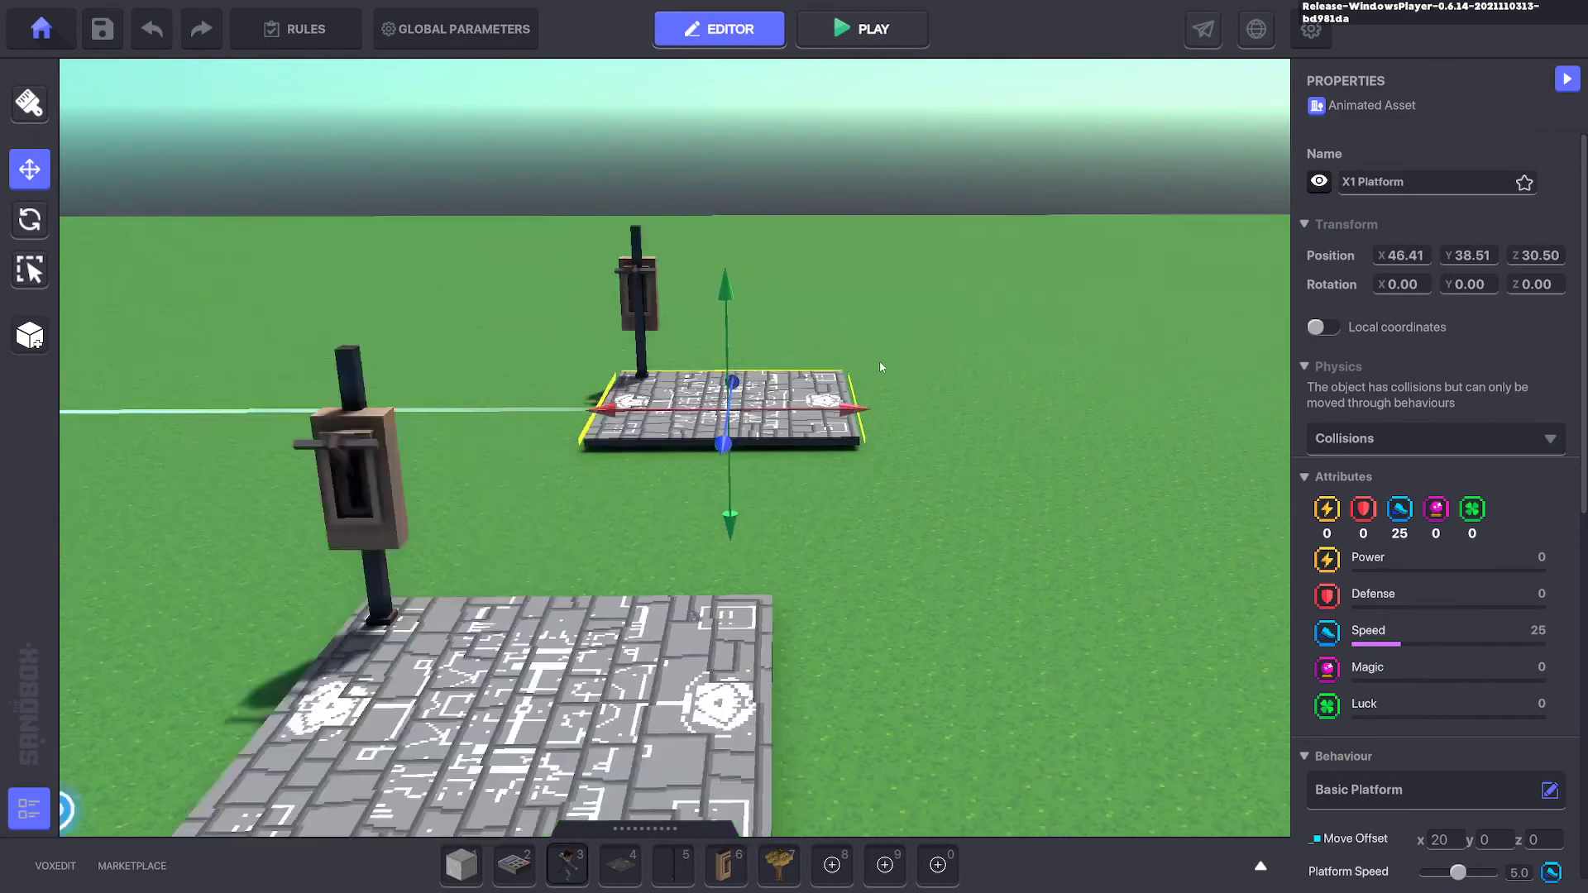
scroll(854, 365, "up", 3)
Step: Rename the copy's platform, pole and switch from X1 to X2
double_click(1347, 184)
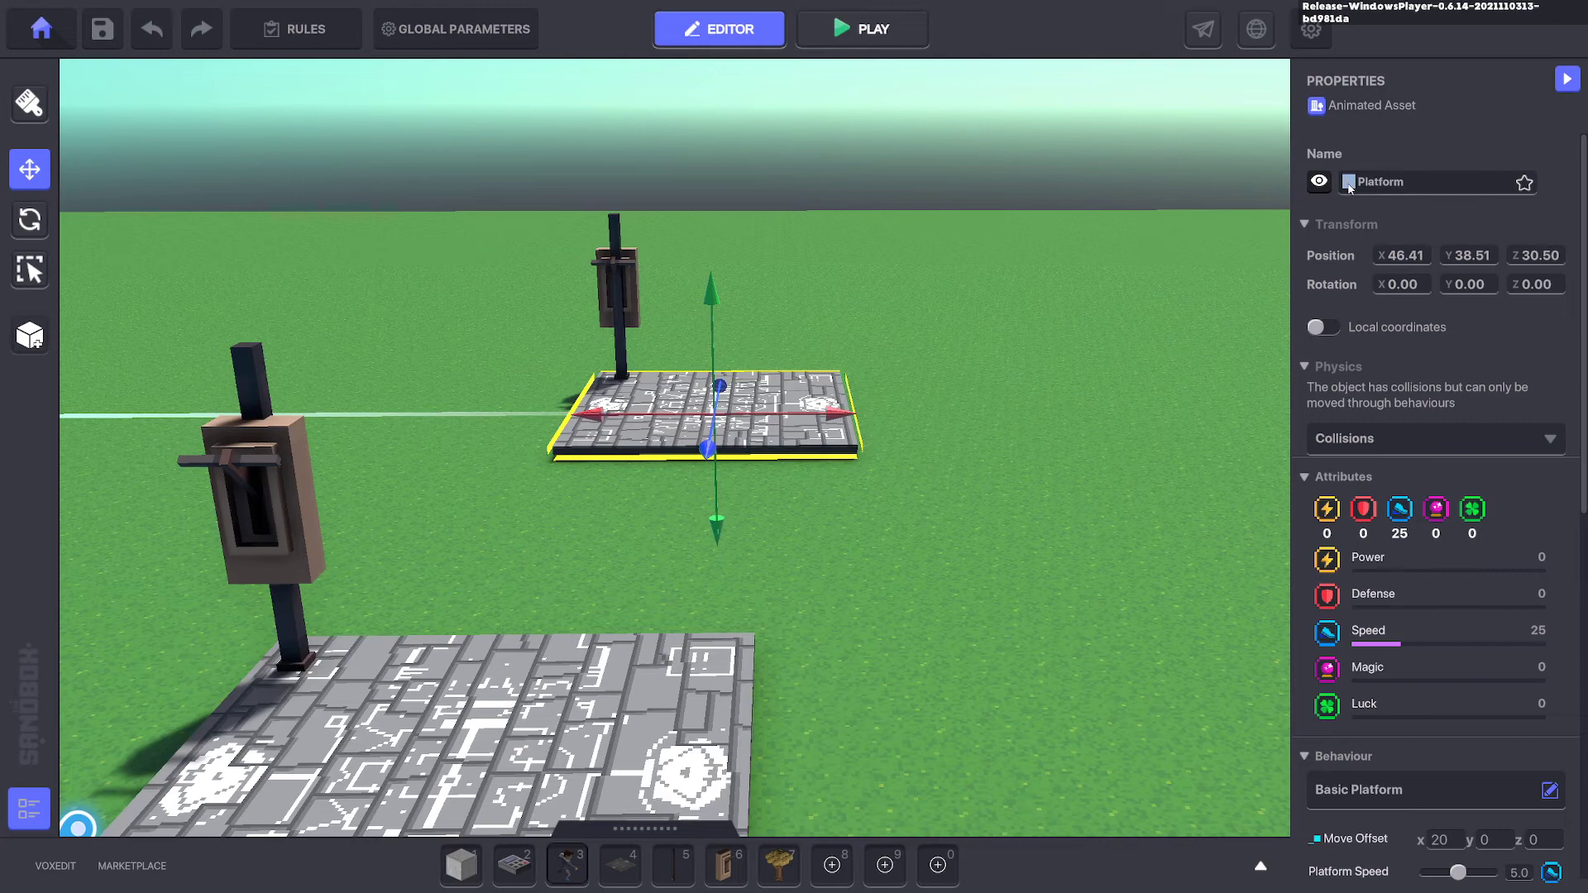
type("2")
key("Return")
left_click(635, 225)
type("X2 Pole")
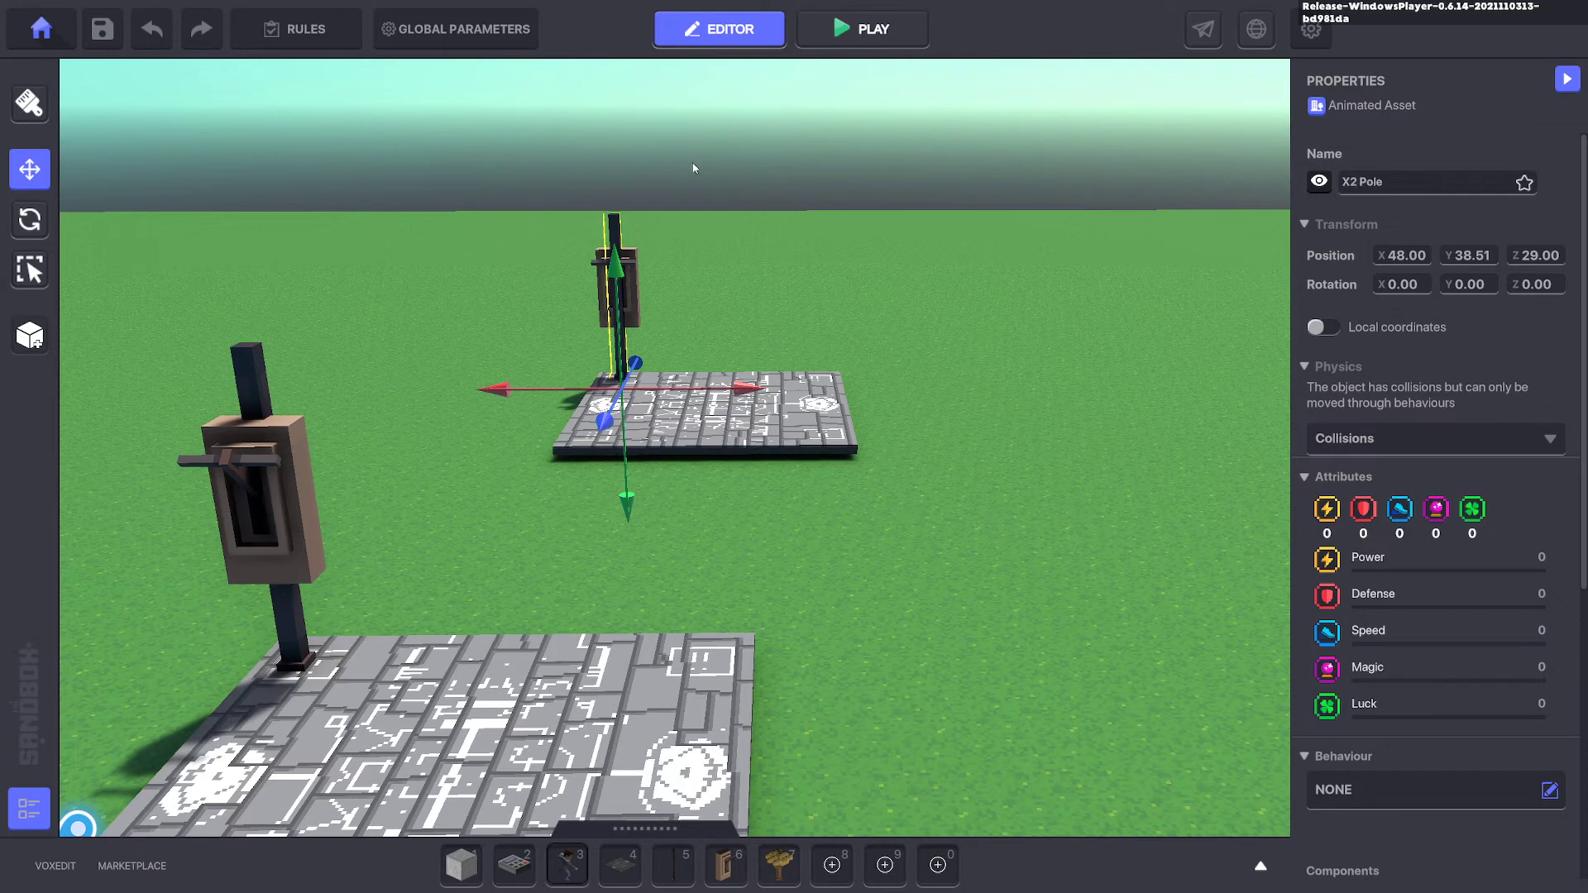
left_click(614, 279)
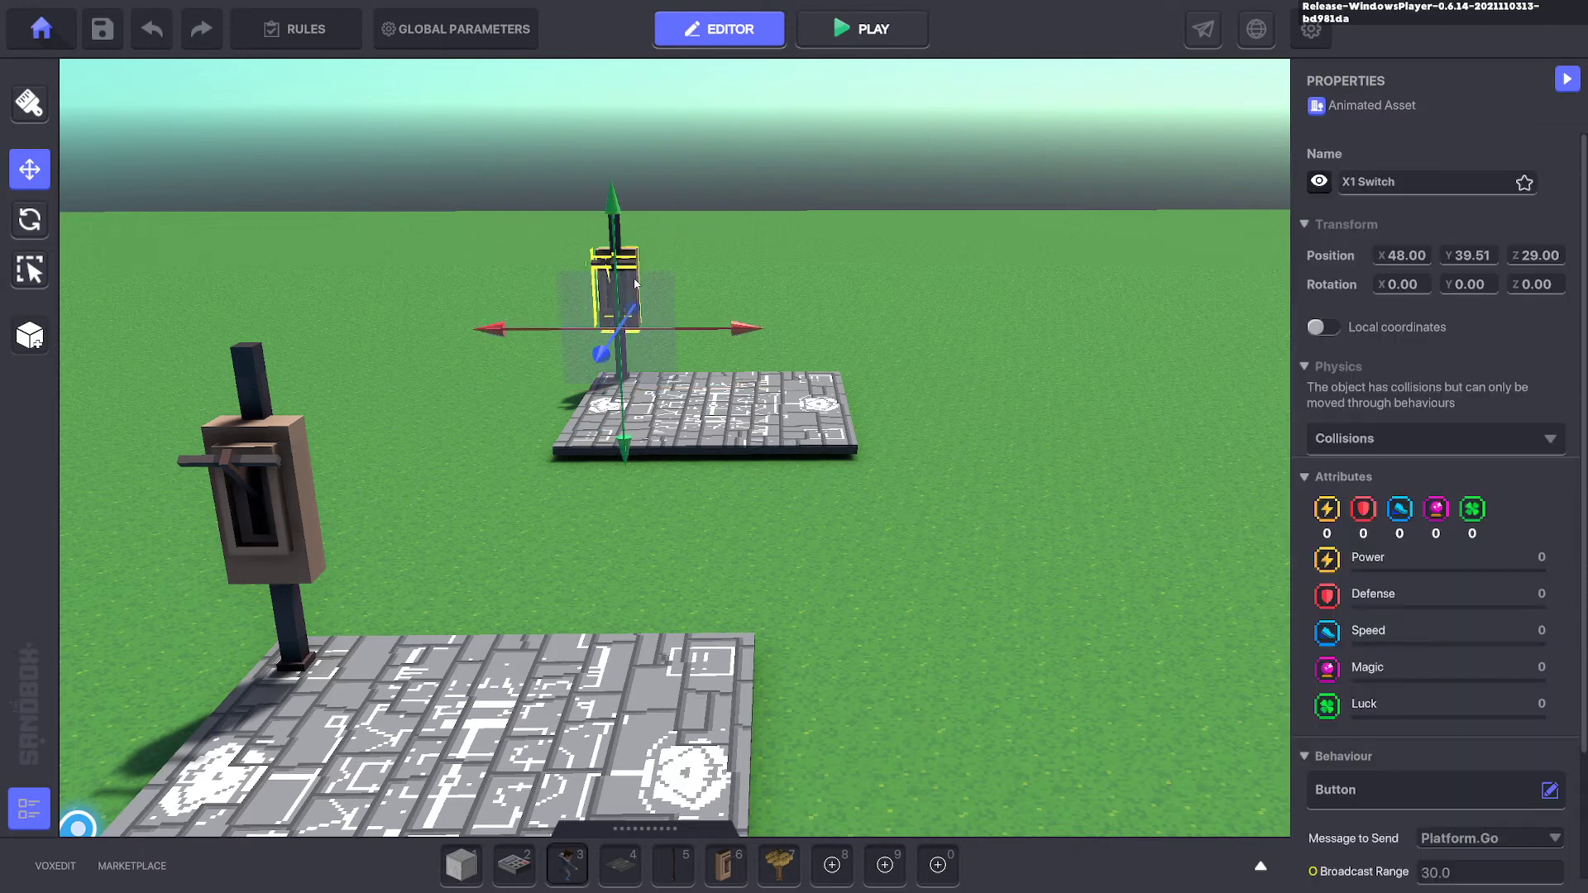
double_click(1353, 183)
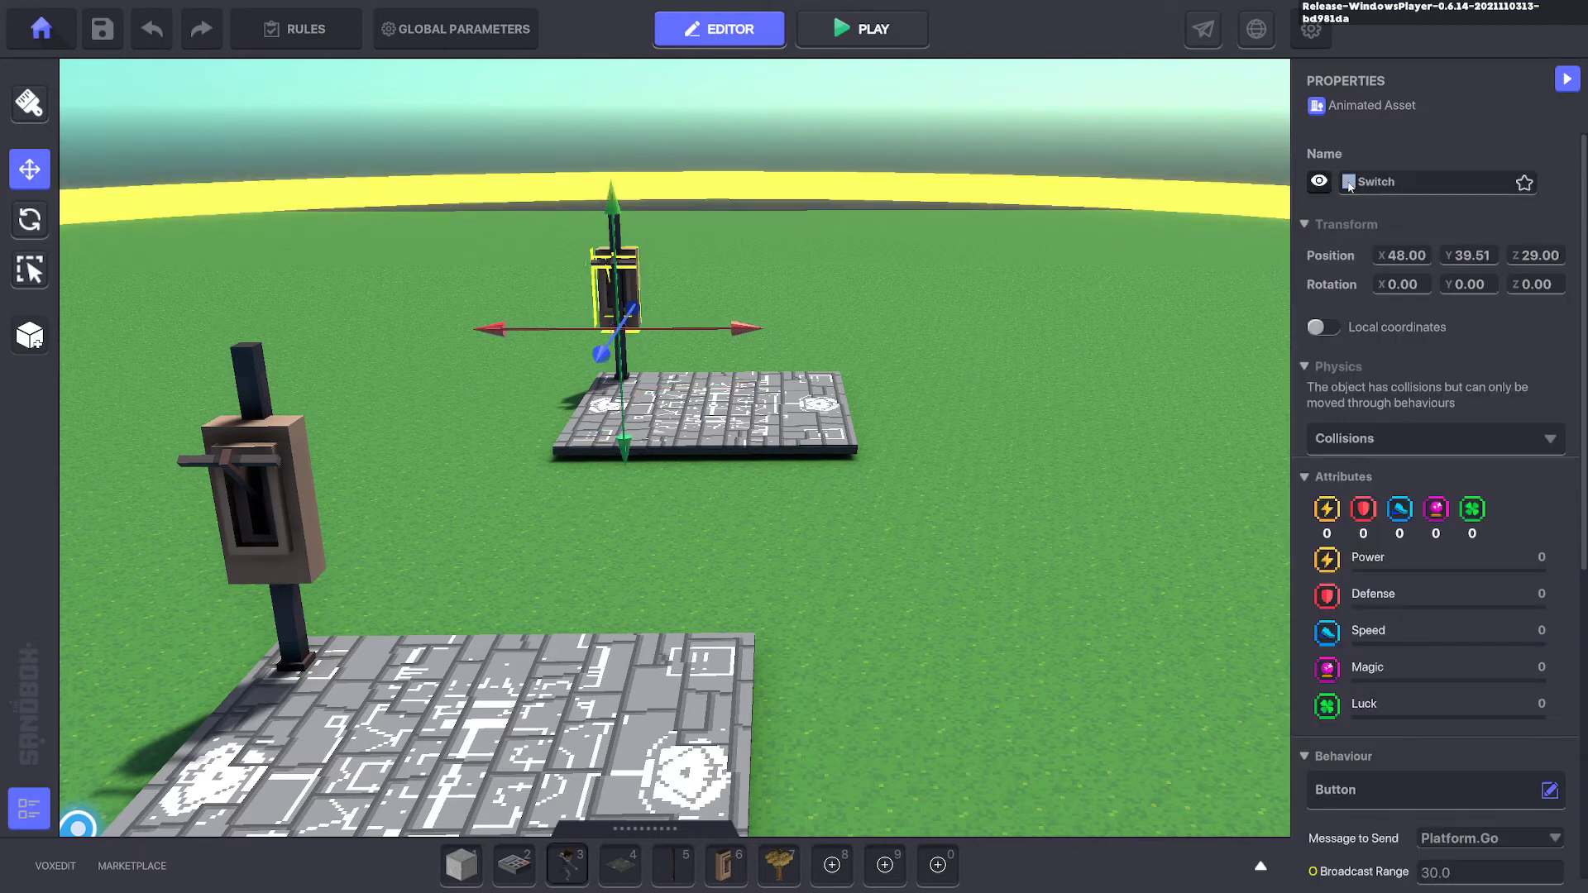
type("2")
Step: Search the Hierarchy for X2 and drag X2 Pole and X2 Switch onto X2 Platform
left_click(1046, 513)
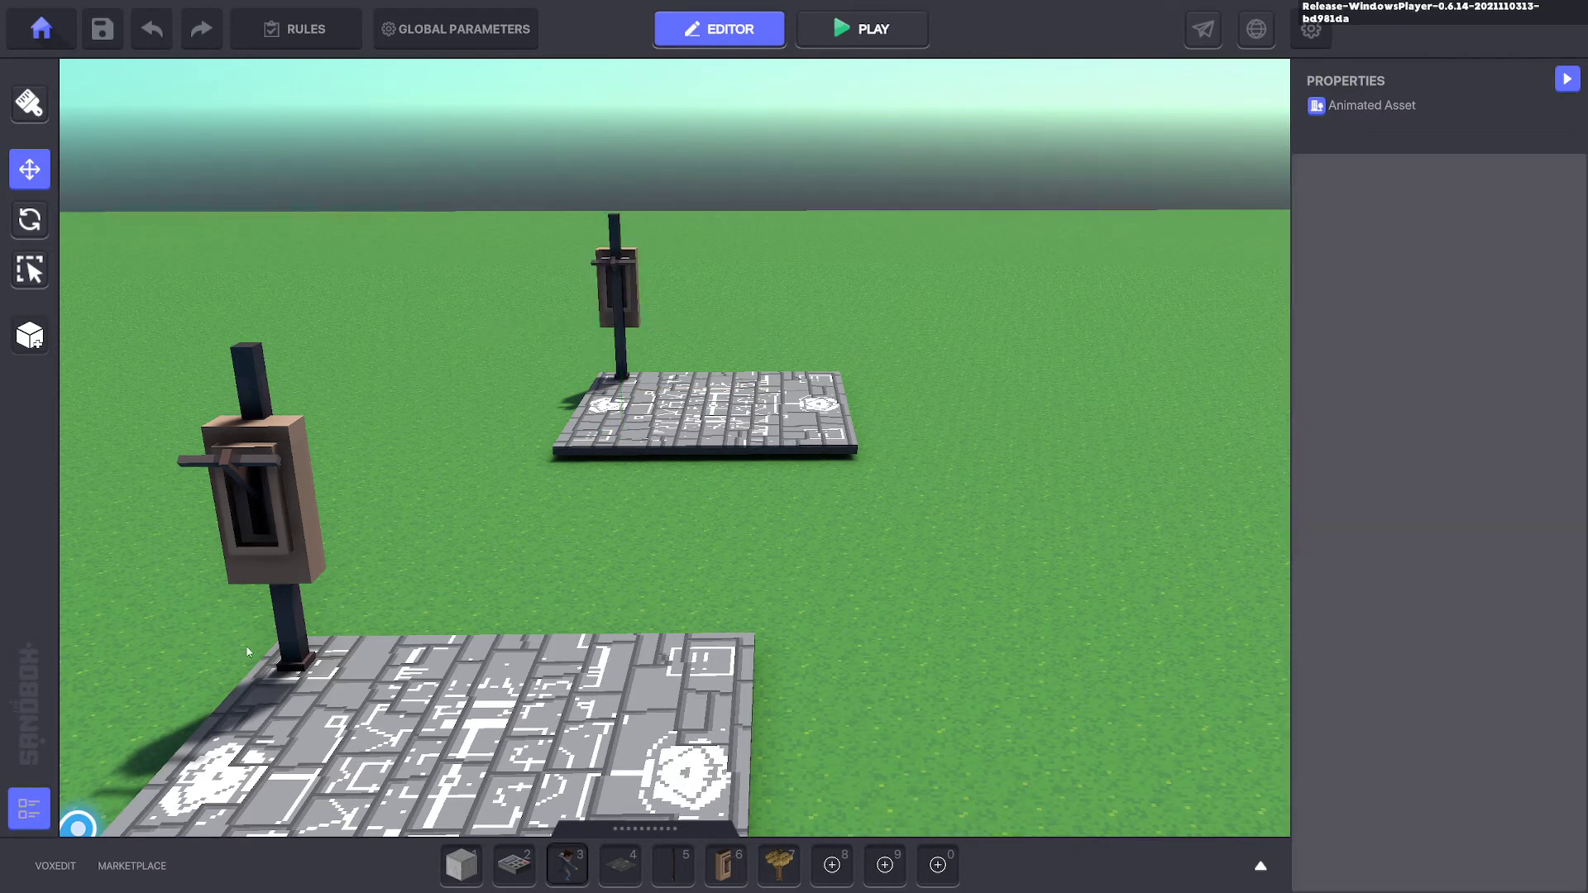
left_click(29, 807)
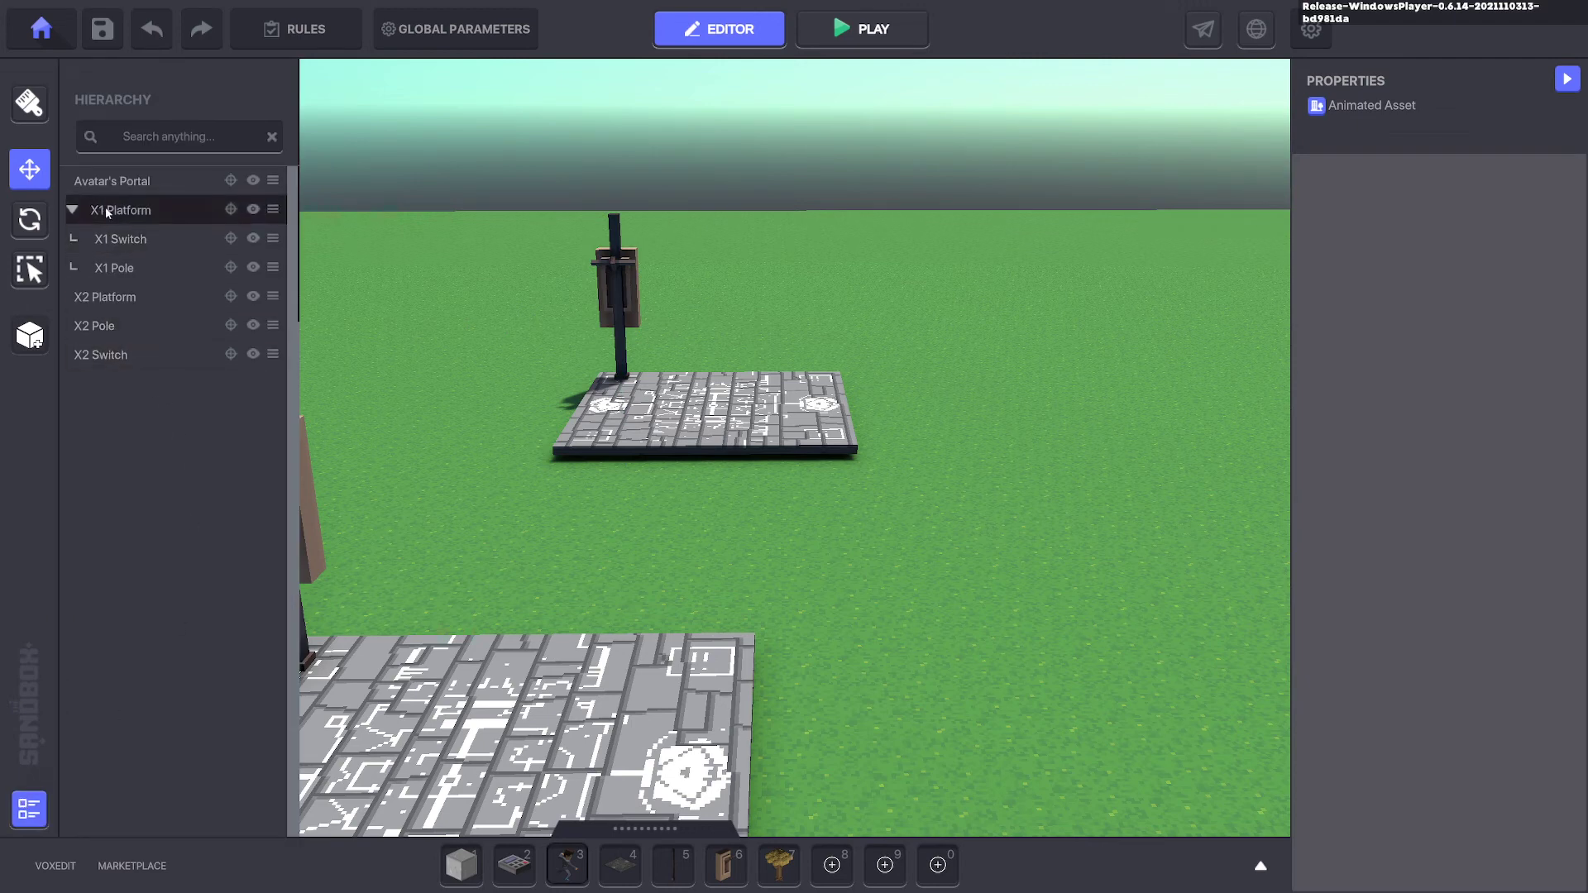
left_click(150, 136)
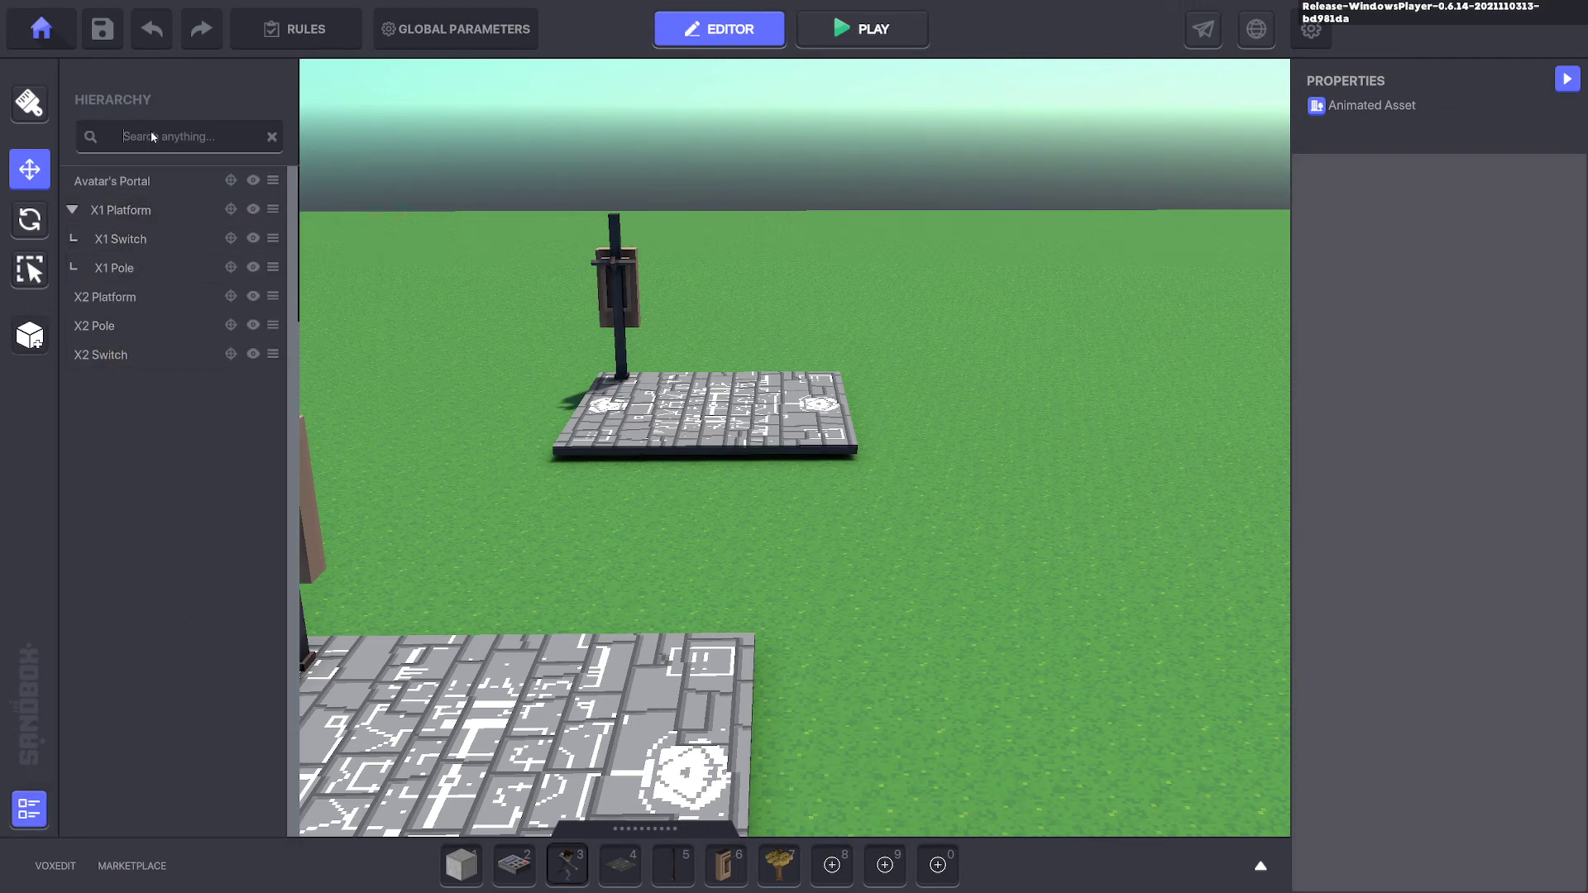
type("X2")
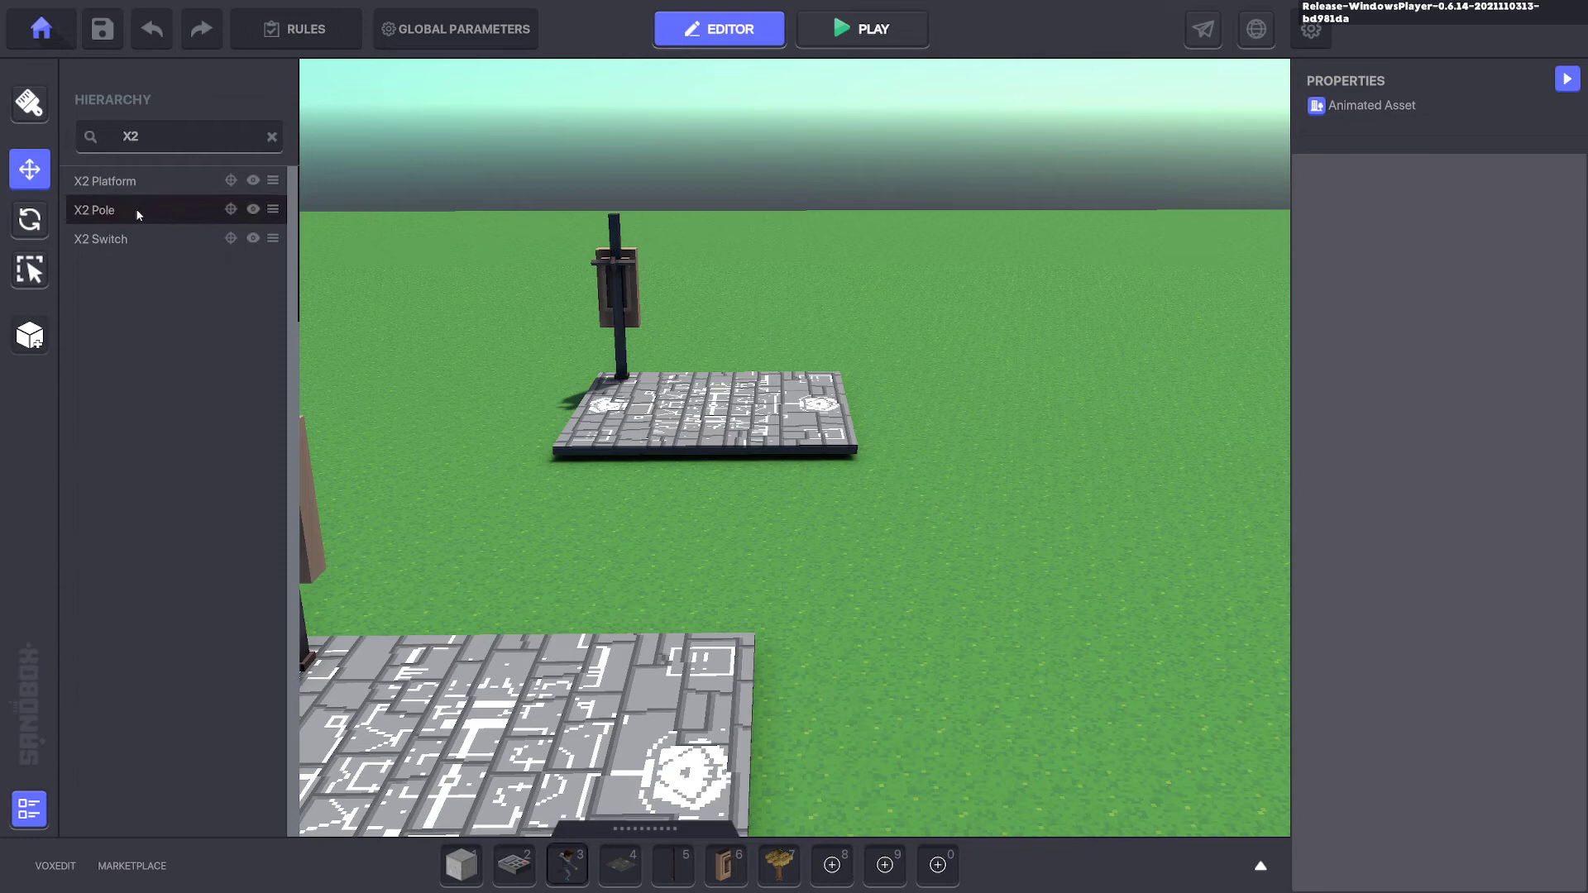
mouse_move(234, 204)
left_mouse_down()
mouse_move(183, 183)
mouse_move(165, 196)
left_mouse_up()
mouse_move(883, 421)
left_mouse_down()
mouse_move(927, 420)
mouse_move(389, 600)
left_mouse_up()
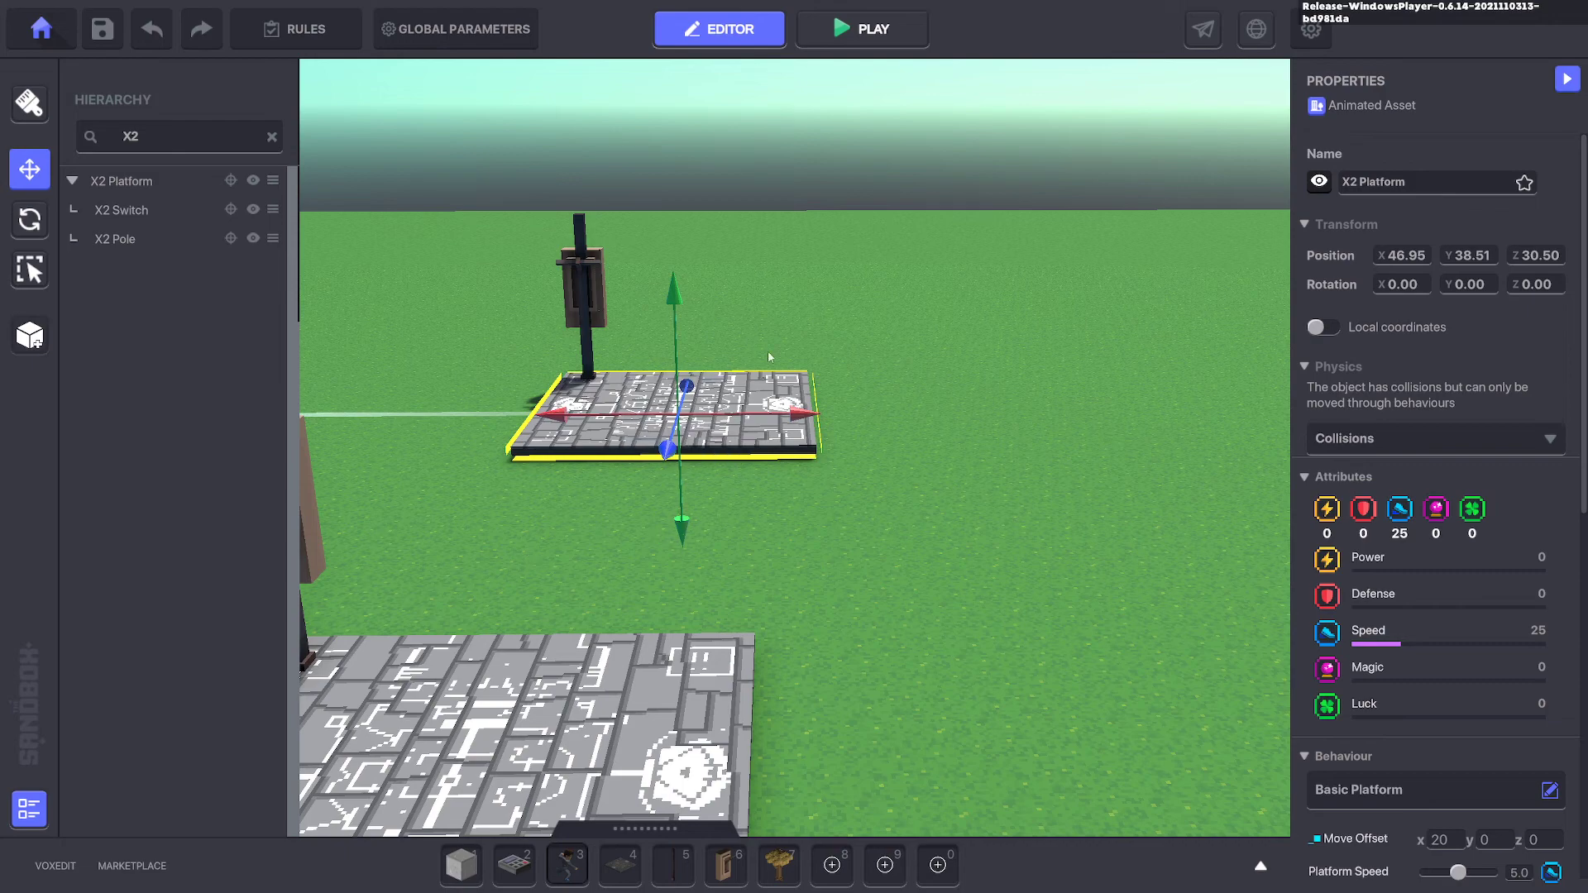
scroll(382, 245, "down", 2)
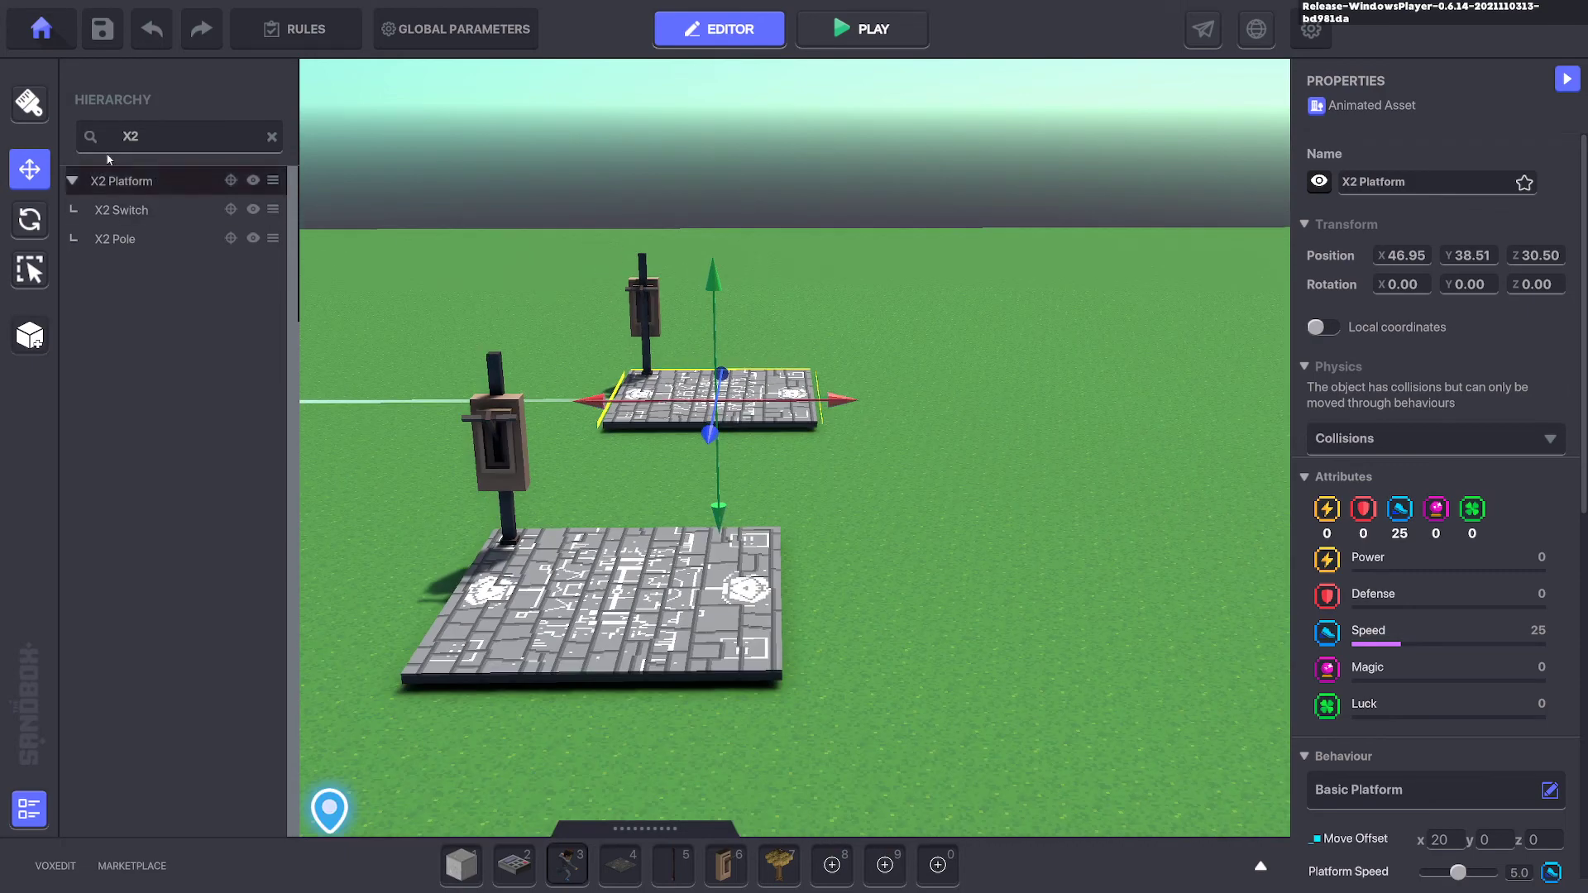
left_click(510, 315)
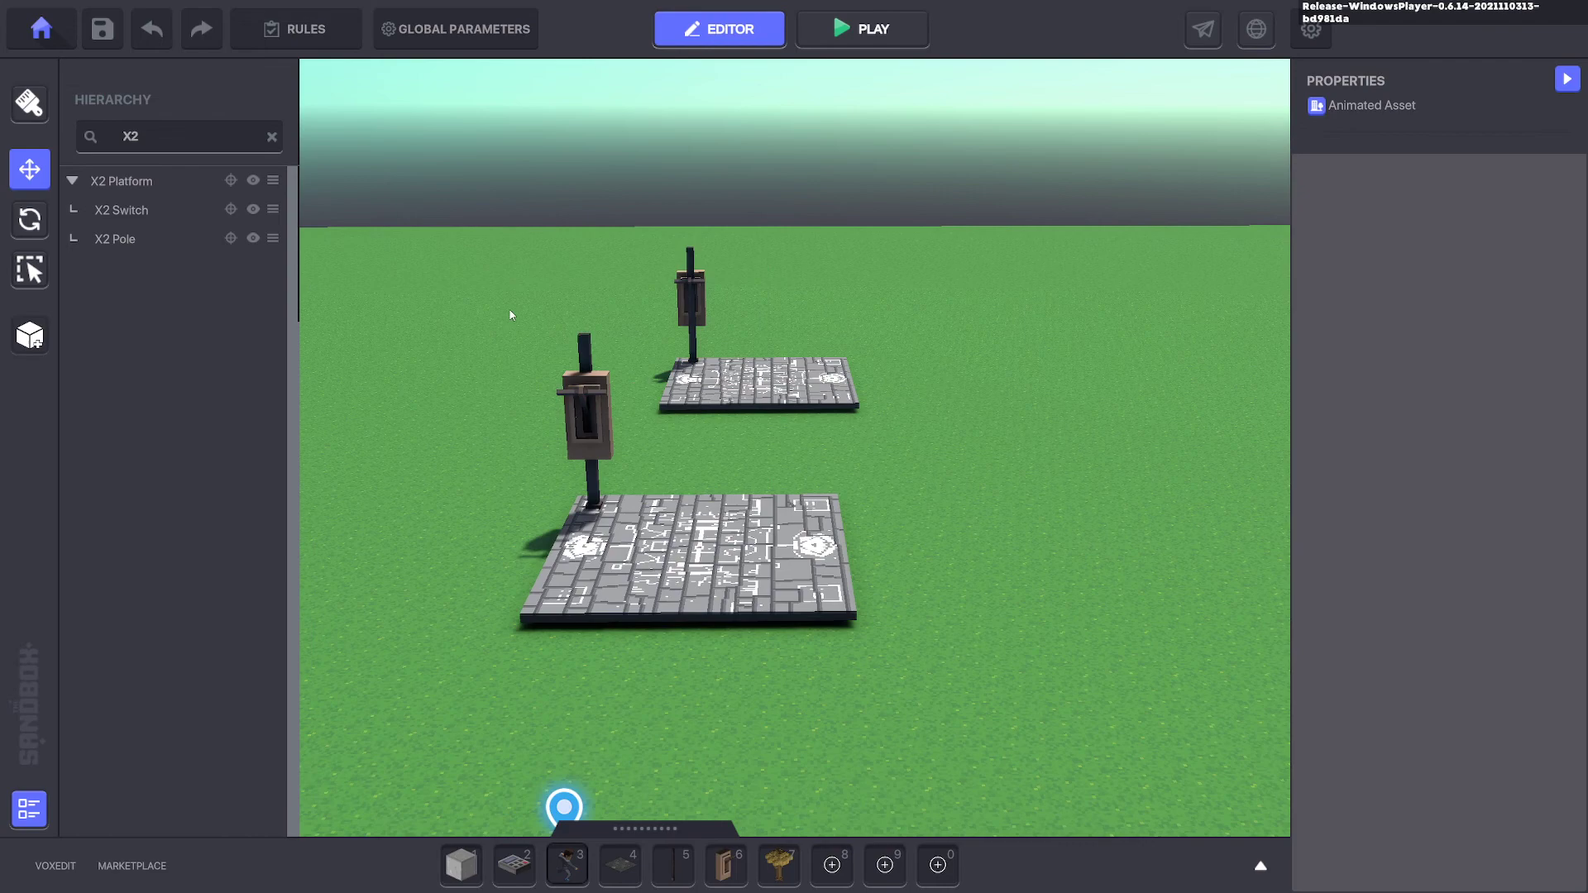
middle_click_drag(521, 322, 766, 326)
left_click(842, 304)
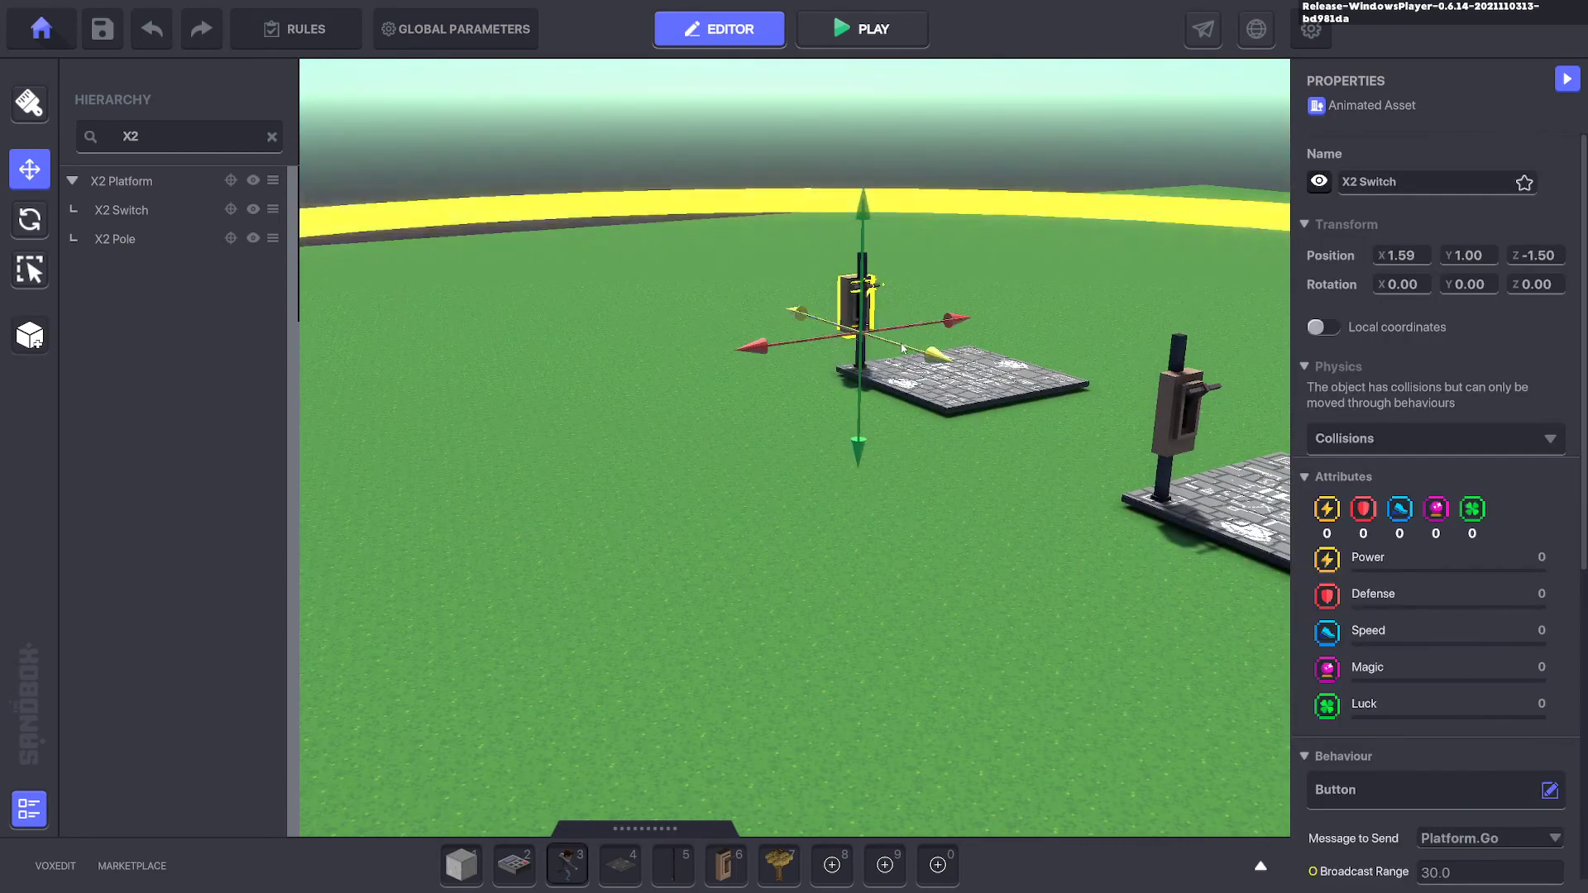
left_click(969, 523)
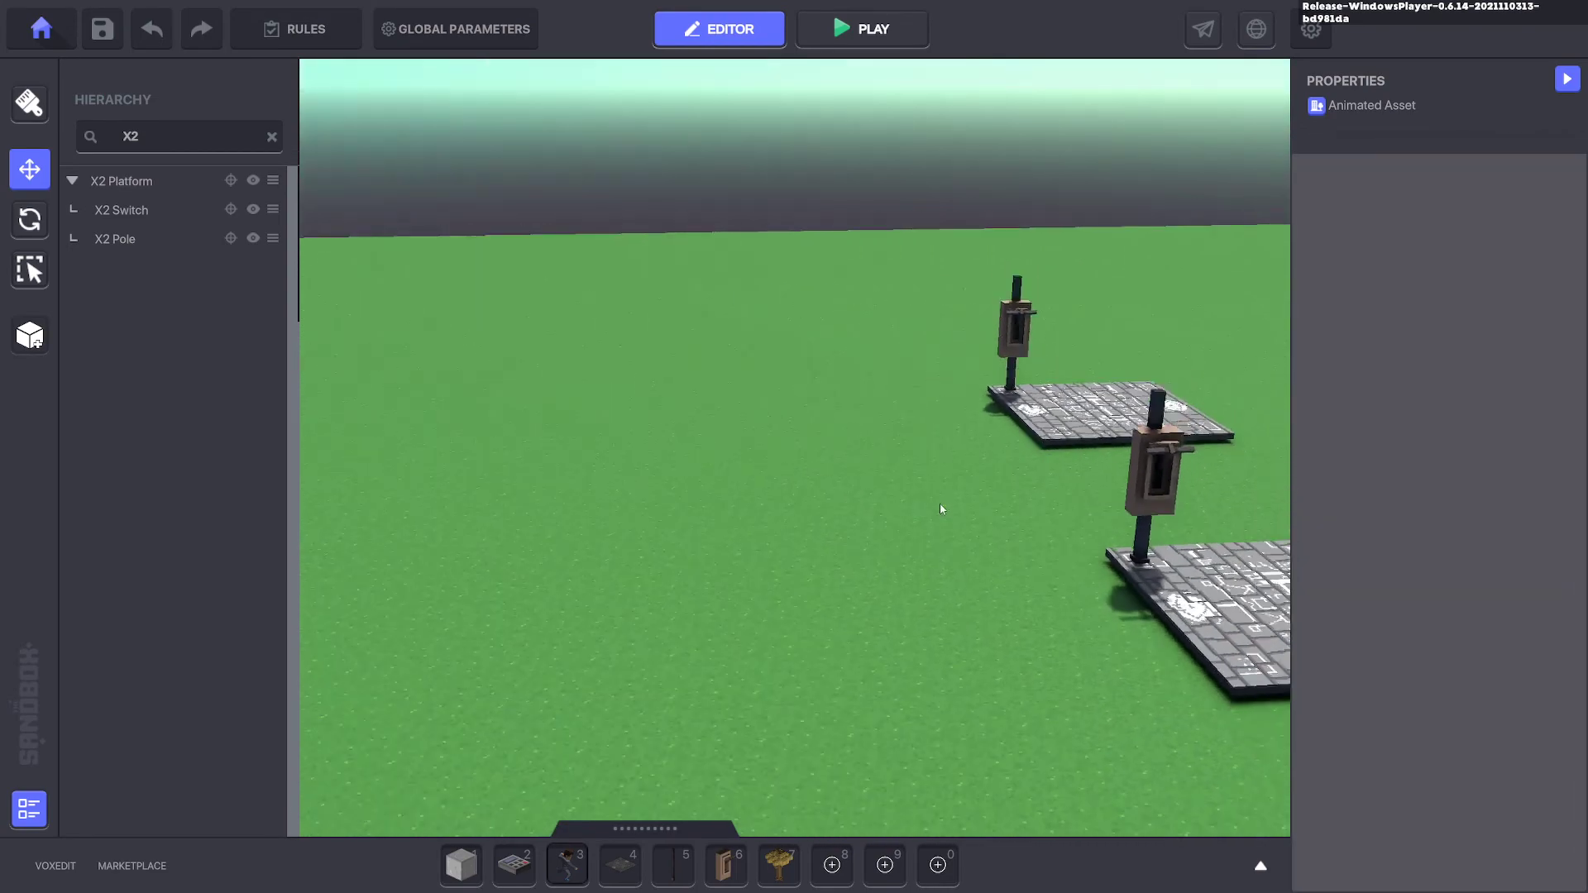
mouse_move(969, 522)
right_mouse_down()
mouse_move(799, 487)
mouse_move(851, 540)
right_mouse_up()
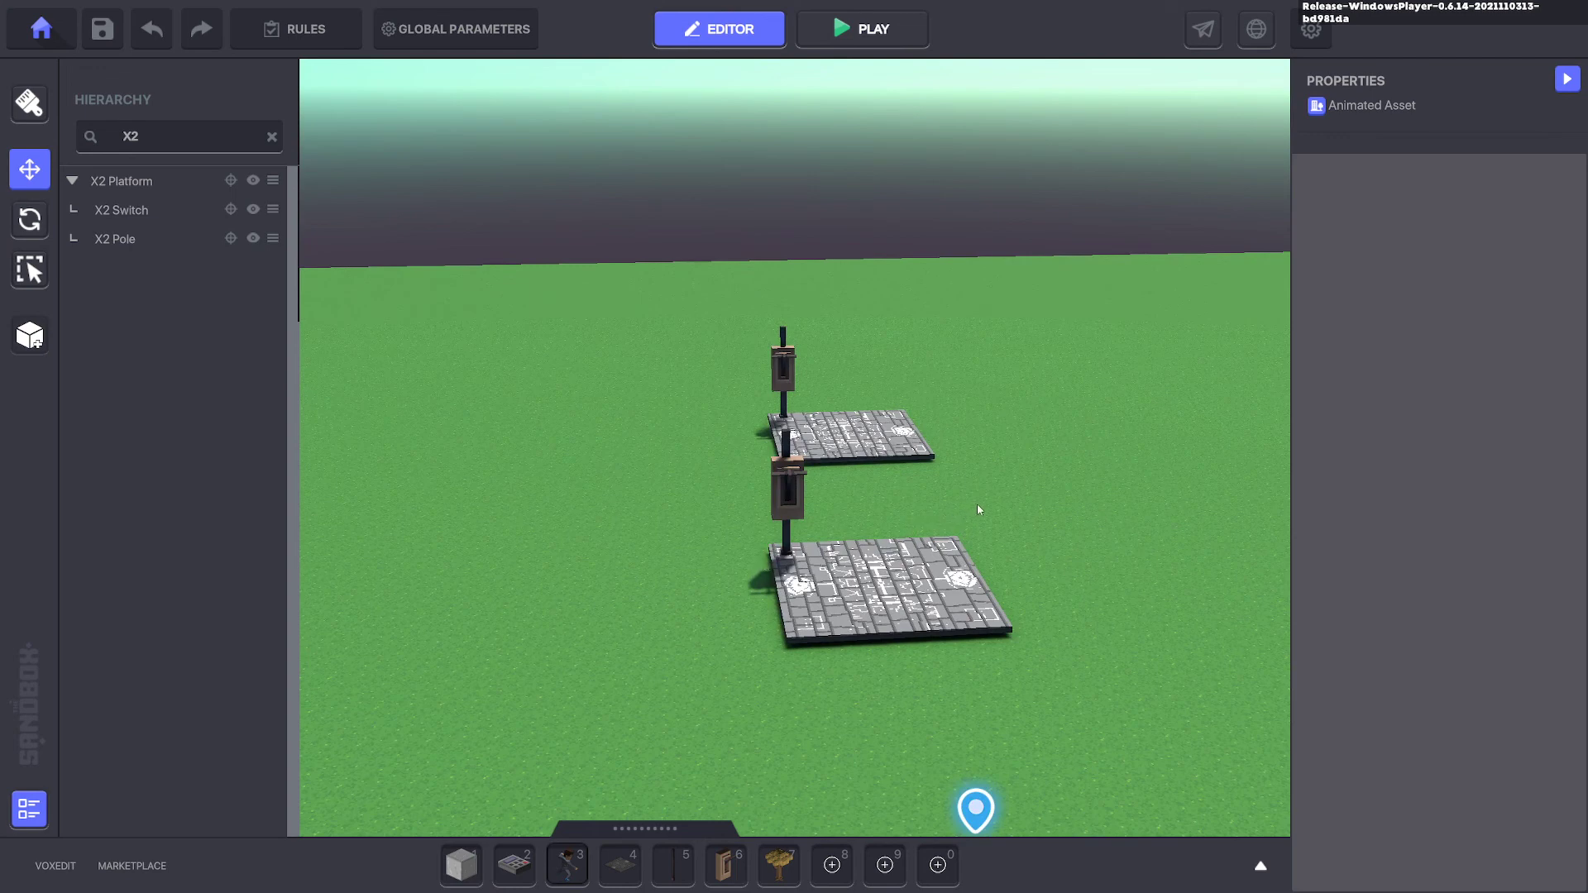
key("d")
key("d")
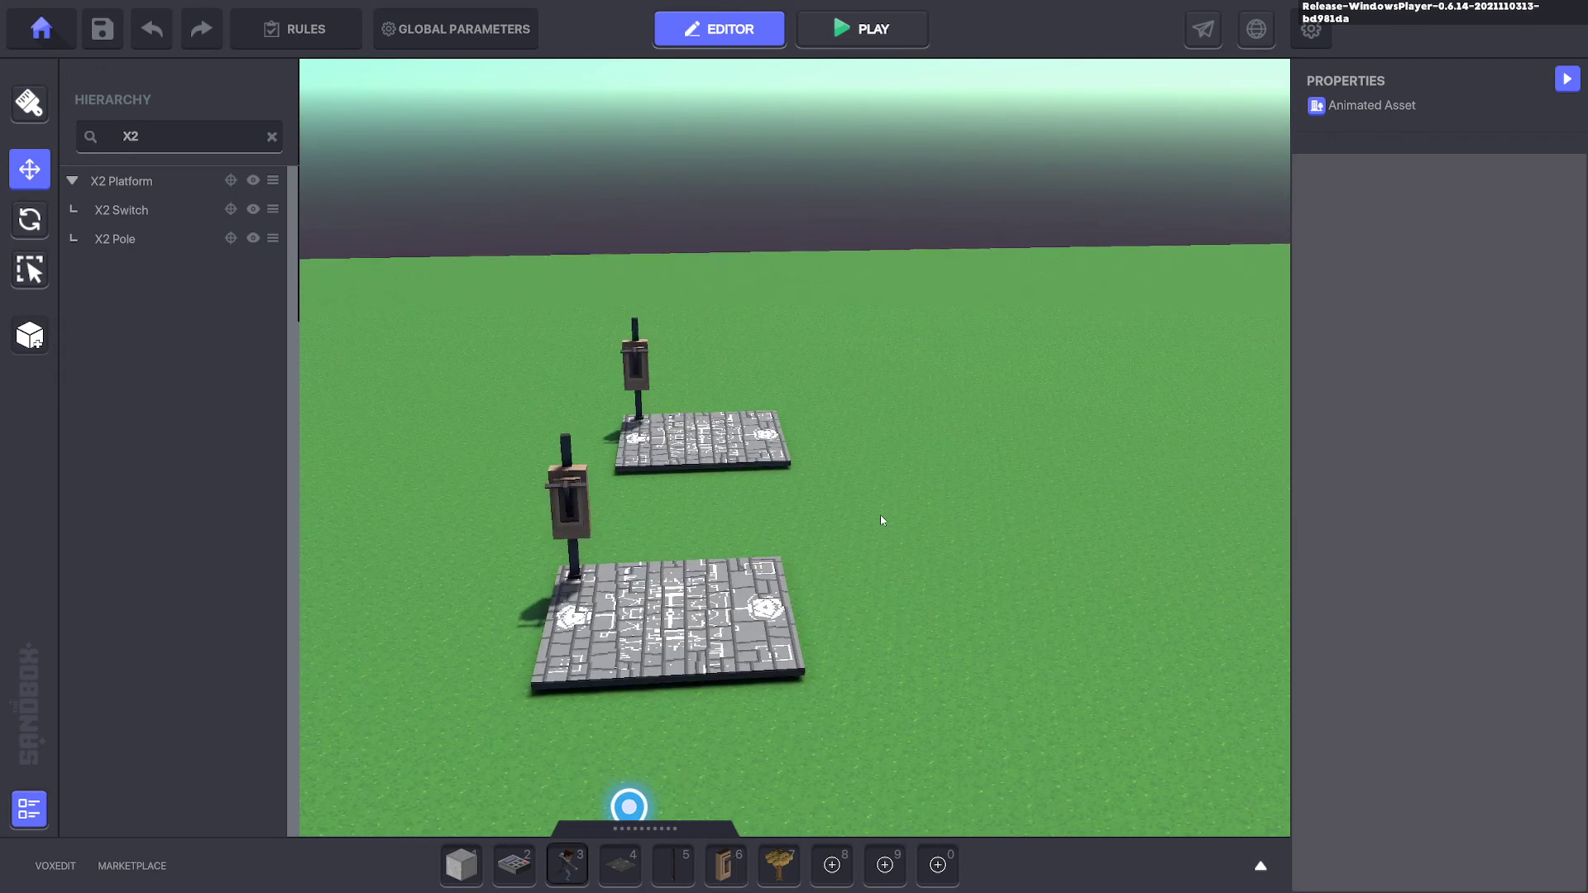